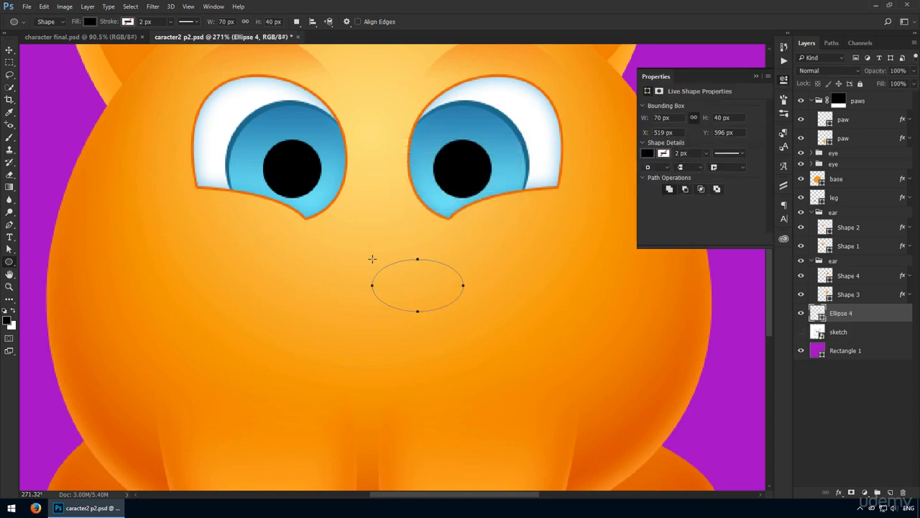
- Move the ellipse to between and just below the eyes, bring its layer above the paws group, and collapse that group
key(v)
drag(453, 307, 440, 300)
drag(849, 312, 863, 92)
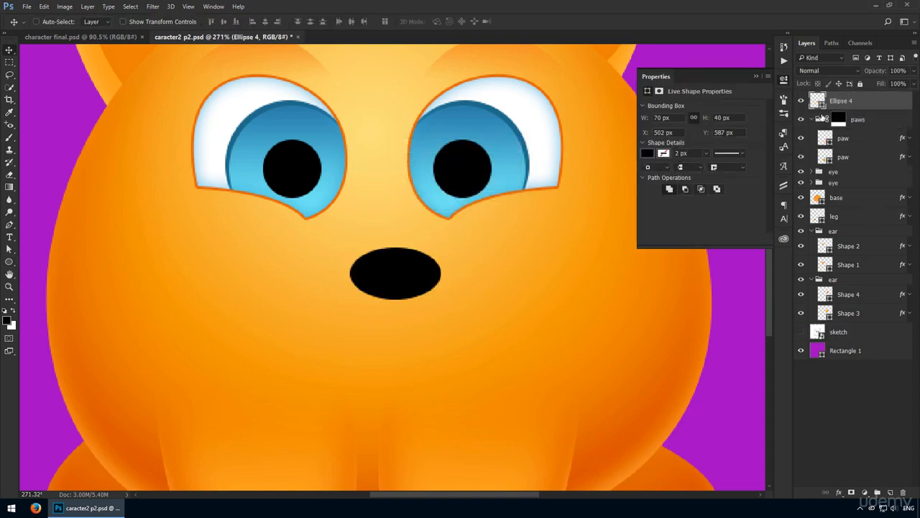
click(814, 120)
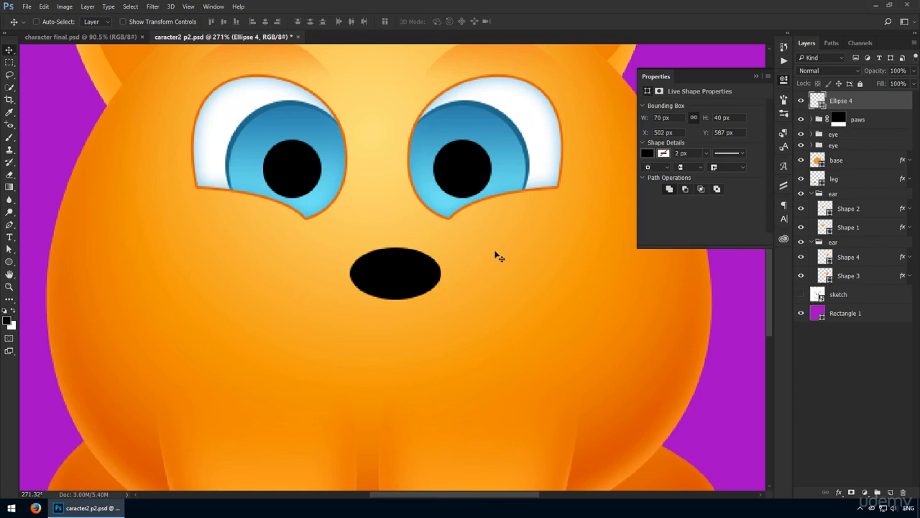
- Reposition the nose ellipse slightly higher, centred horizontally on the base layer, with its Y position at 572 px
scroll(451, 253, up, 2)
drag(403, 269, 377, 245)
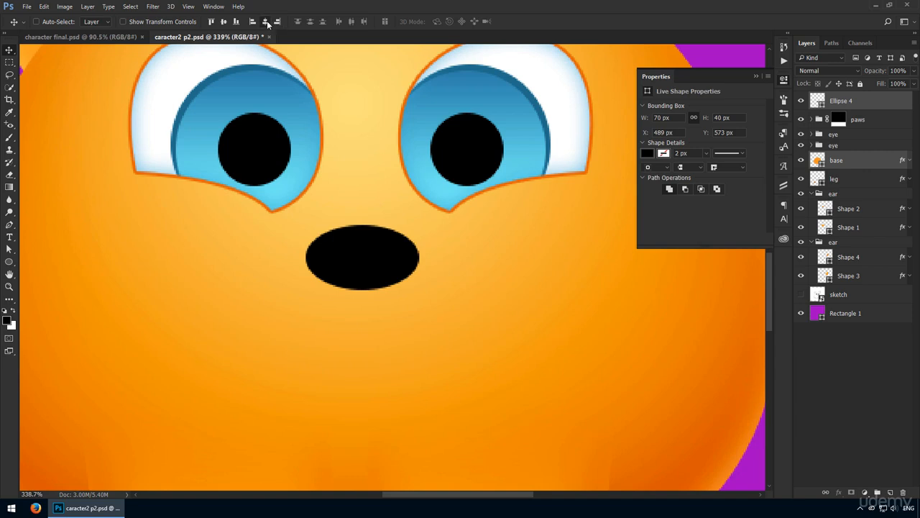
click(852, 104)
drag(348, 215, 348, 210)
key(ctrl)
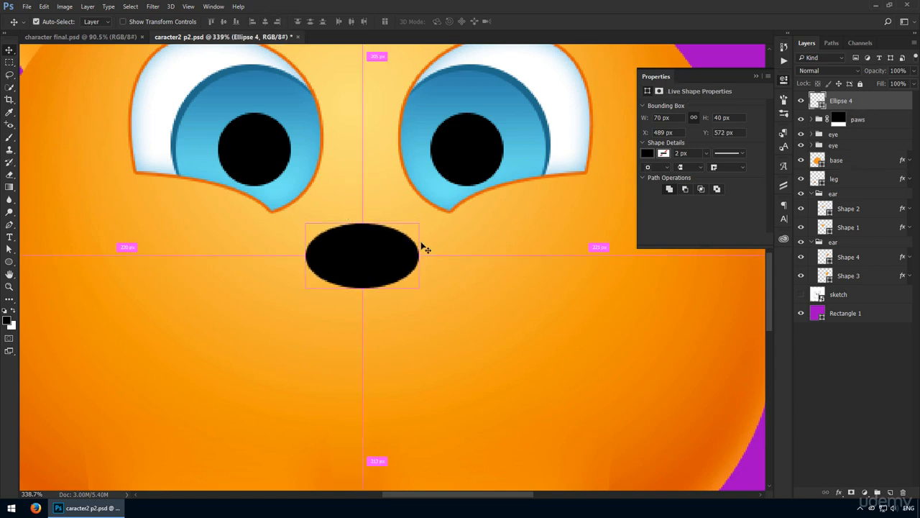
- Warp the ellipse by pulling its two lower corners inward to taper it into a nose shape
key(ctrl+t)
right_click(361, 242)
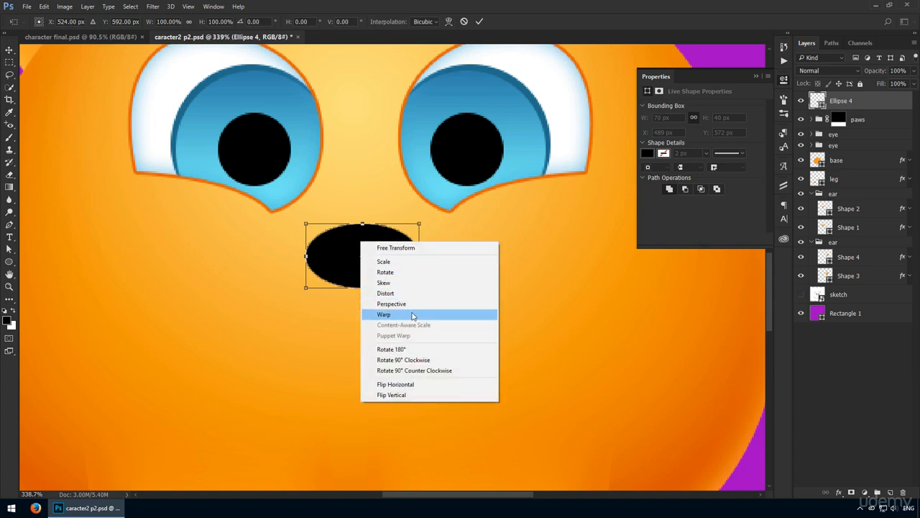
click(413, 315)
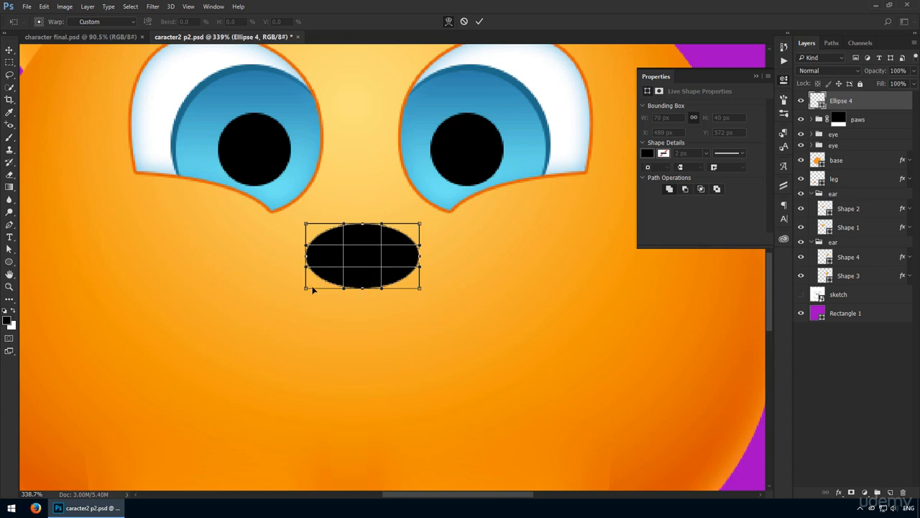
drag(308, 288, 325, 267)
drag(420, 288, 384, 268)
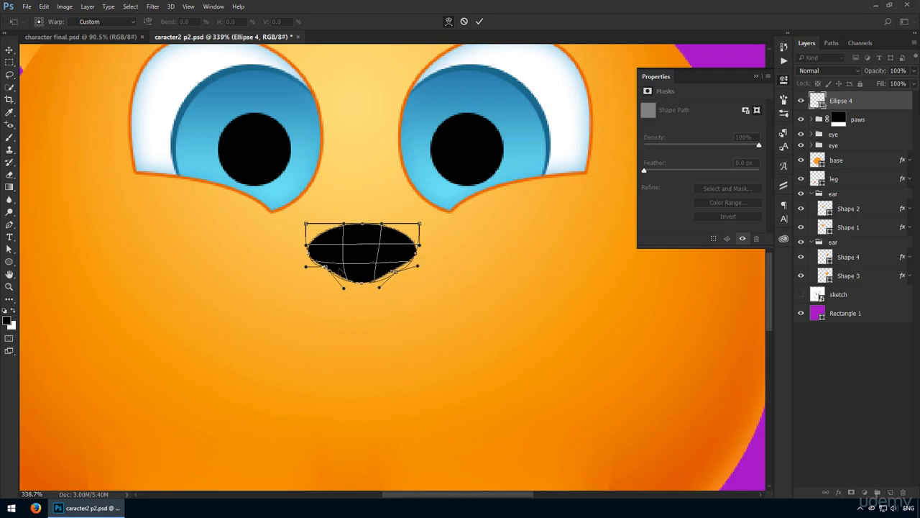
drag(328, 268, 341, 268)
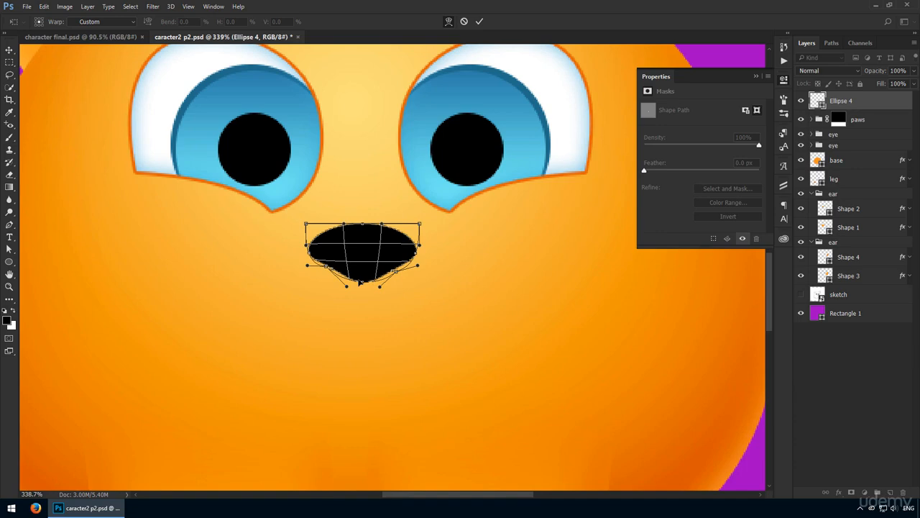
key(Return)
- Warp the nose again, pulling both lower corners further in so its lower sides curve into a narrow tip
key(z)
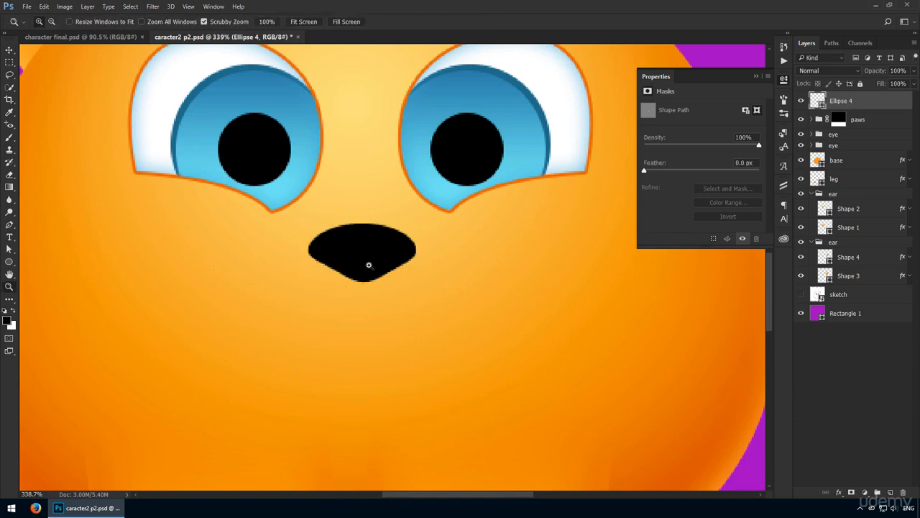
mouse_move(367, 264)
mouse_down()
mouse_move(392, 273)
mouse_move(376, 273)
mouse_up()
key(ctrl+t)
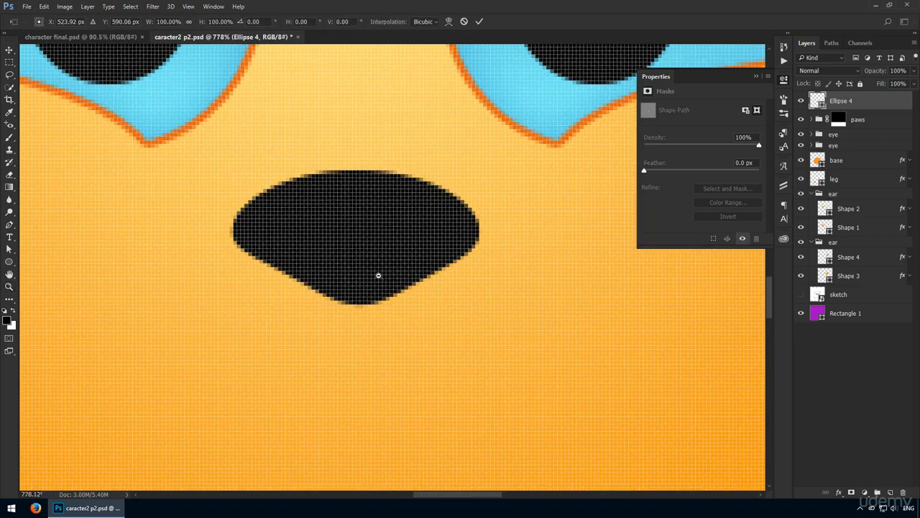
right_click(378, 275)
click(431, 348)
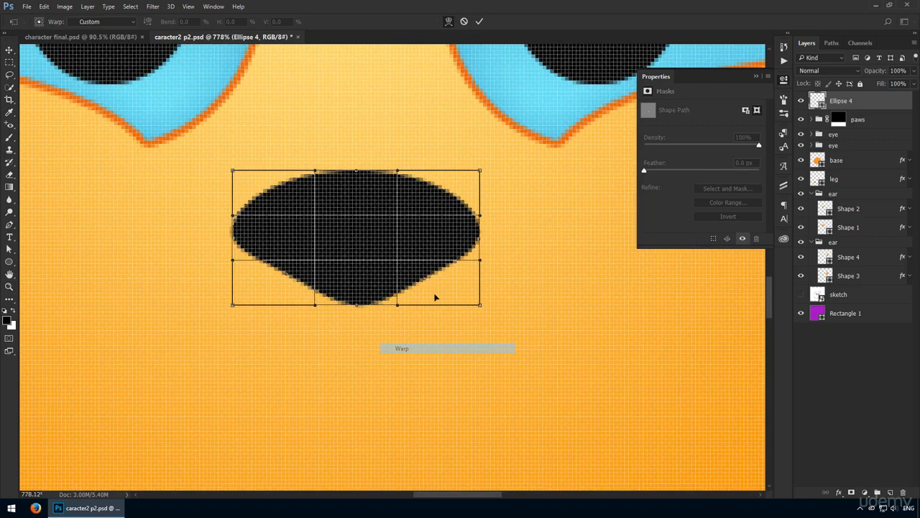
drag(477, 305, 391, 252)
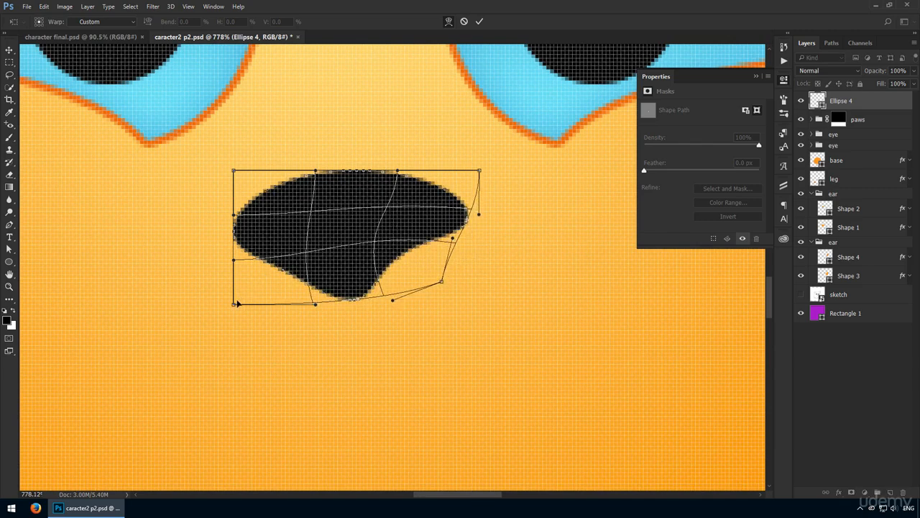
drag(238, 303, 331, 247)
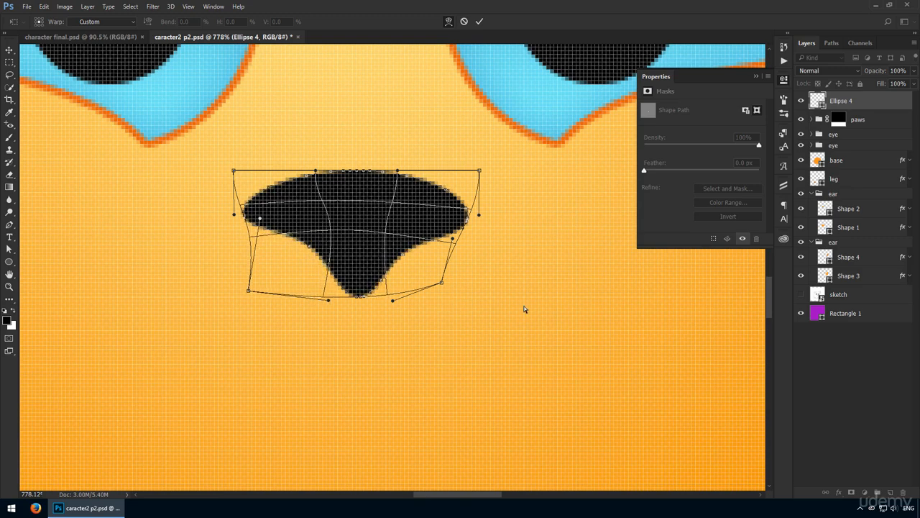
key(Return)
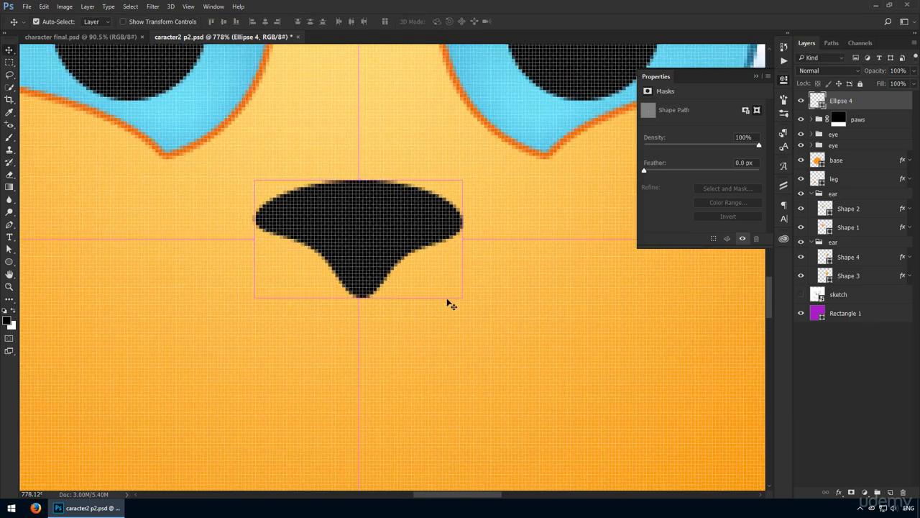
- Move the sketch layer to the top of the layer stack and briefly show it to compare with the character
key(ctrl+1)
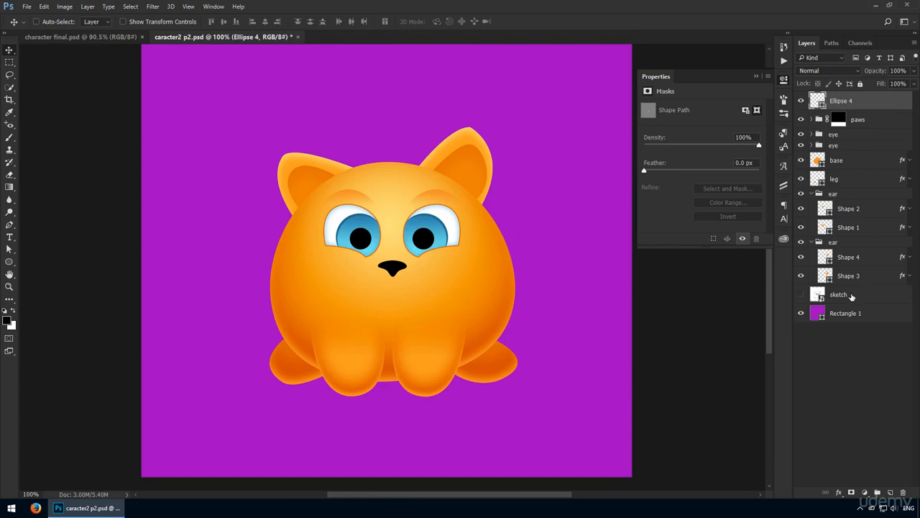
drag(856, 294, 841, 99)
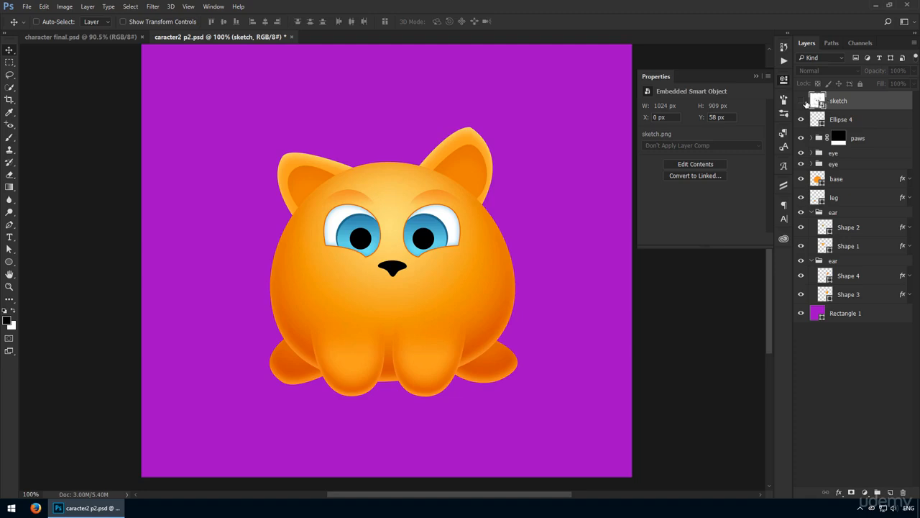
click(801, 102)
click(802, 101)
- Change the nose shape's fill color to pink #ff71bb
key(z)
drag(429, 285, 452, 297)
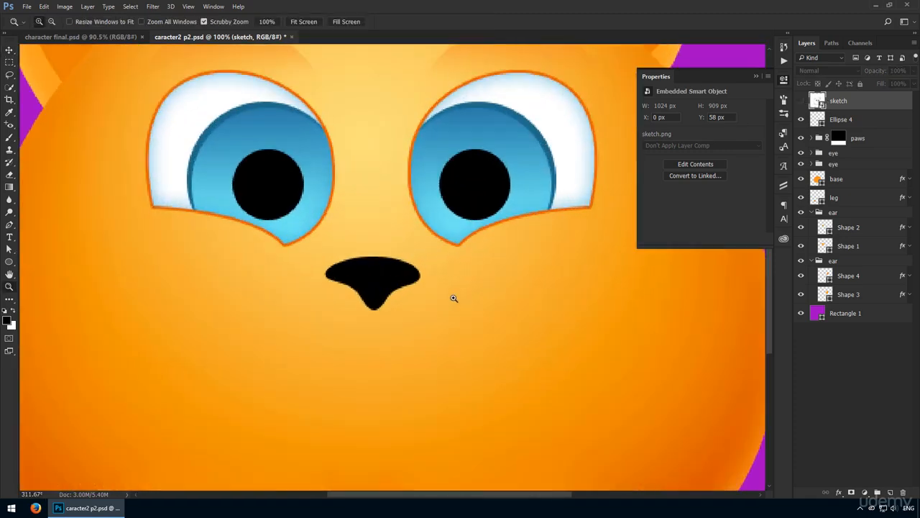
double_click(816, 122)
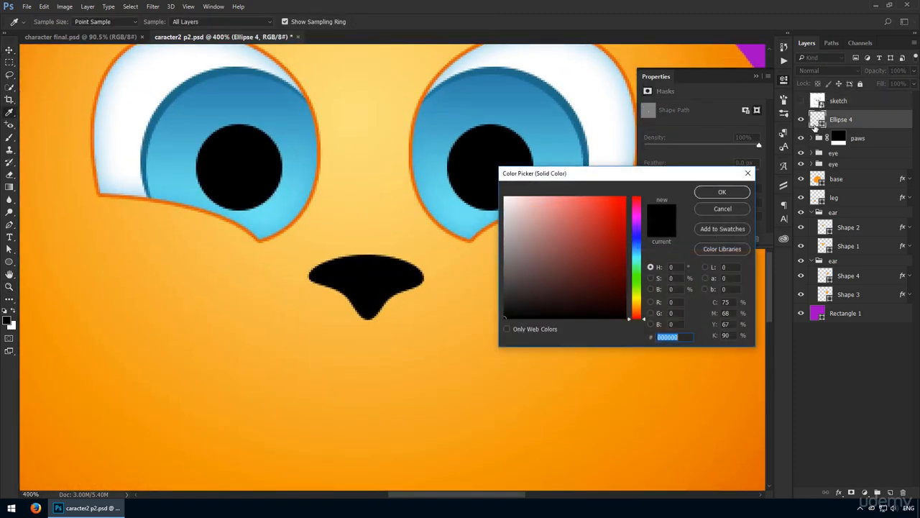
text(ff71)
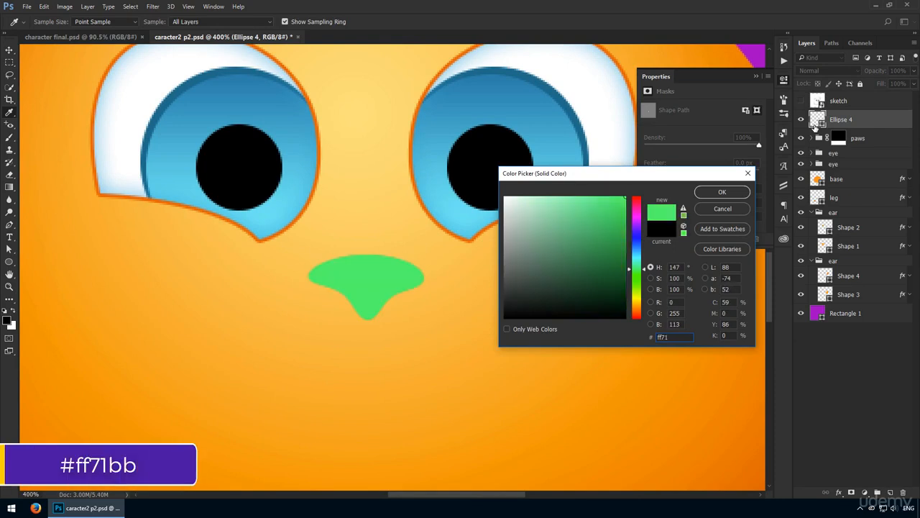
text(bb)
key(Return)
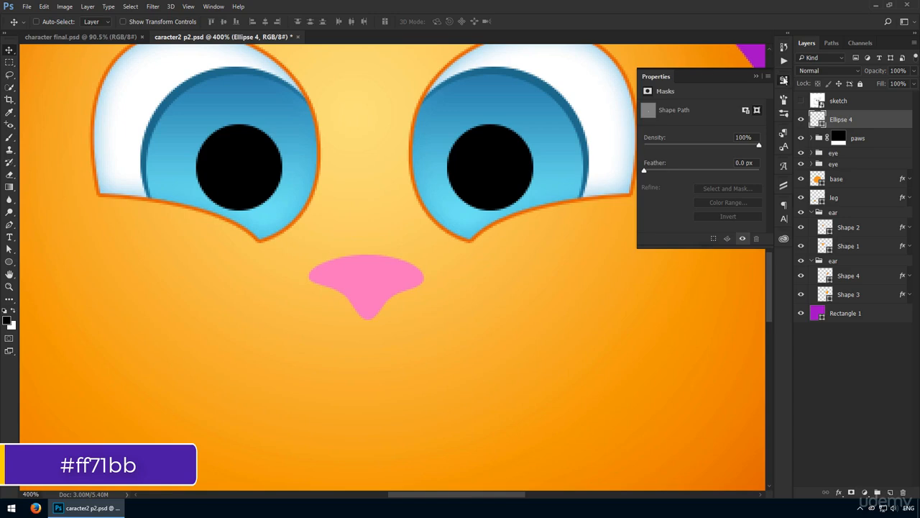
- Add a 2 px outside stroke to the nose layer in color #cc2e7f
click(784, 81)
drag(489, 144, 487, 215)
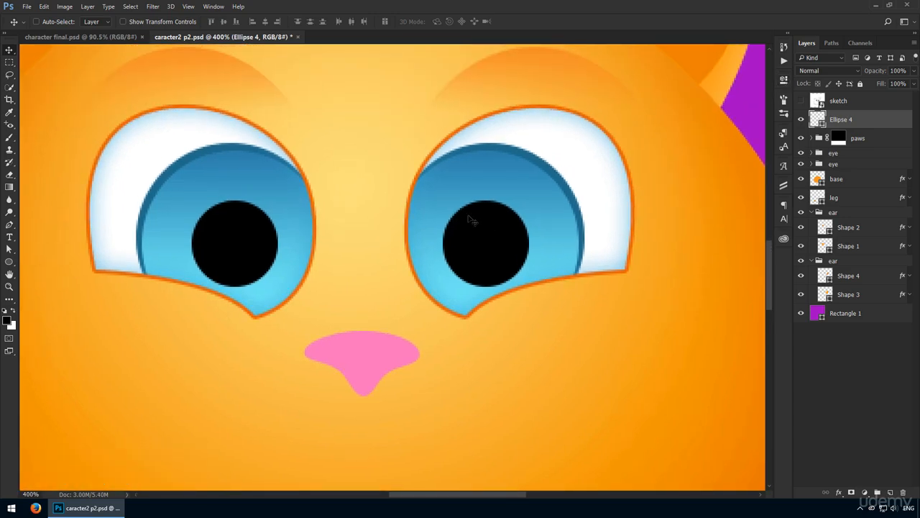
double_click(876, 121)
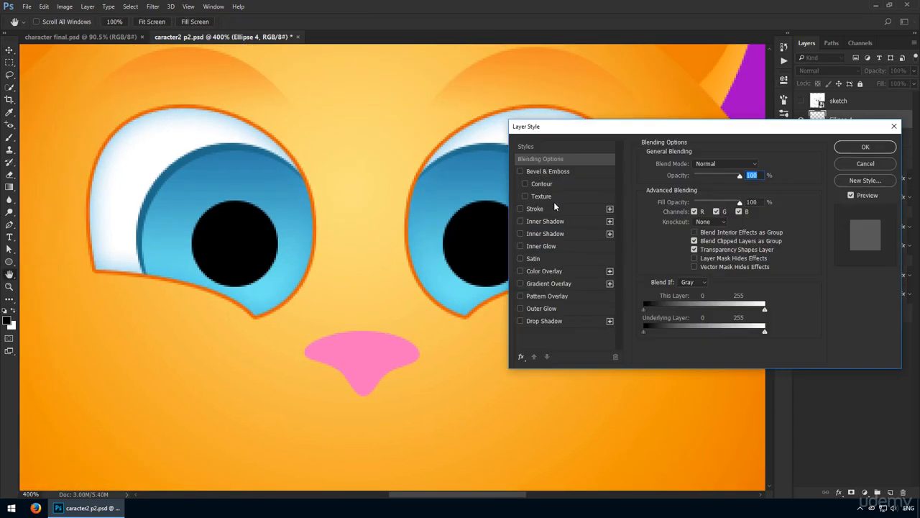
click(593, 208)
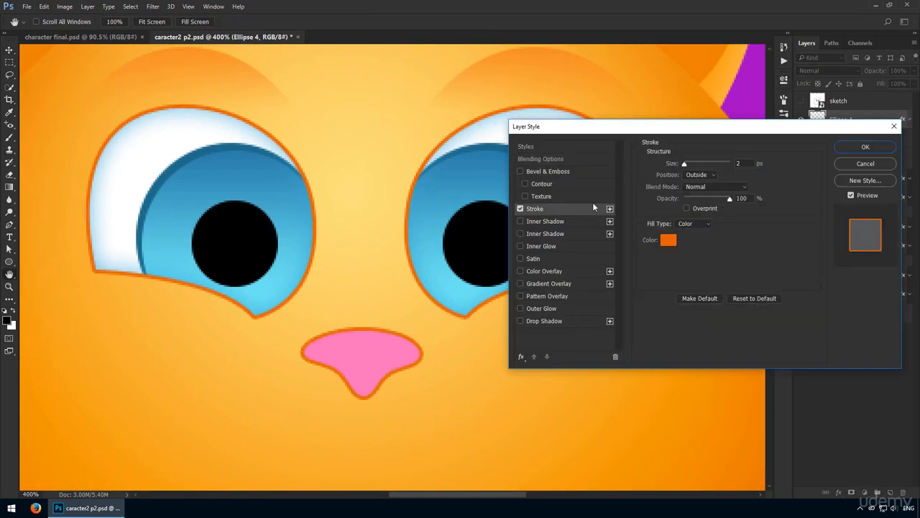
click(671, 241)
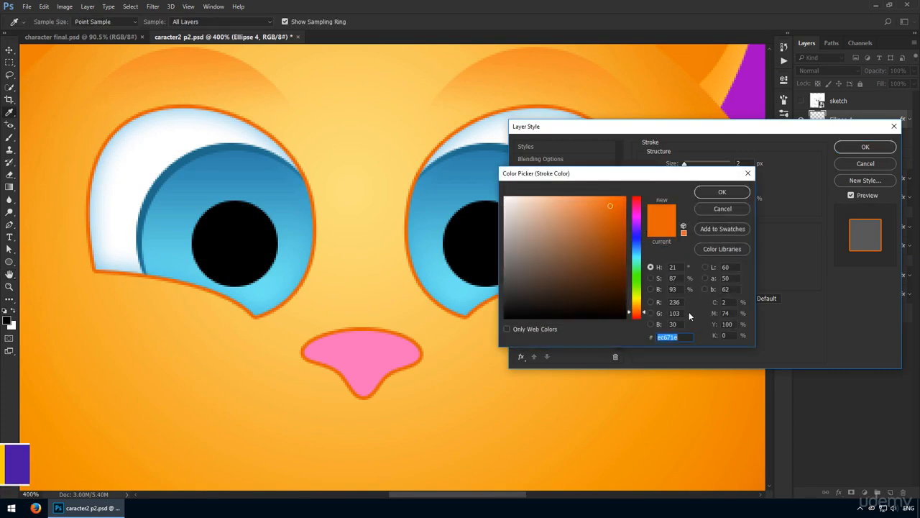
text(cc2e7f)
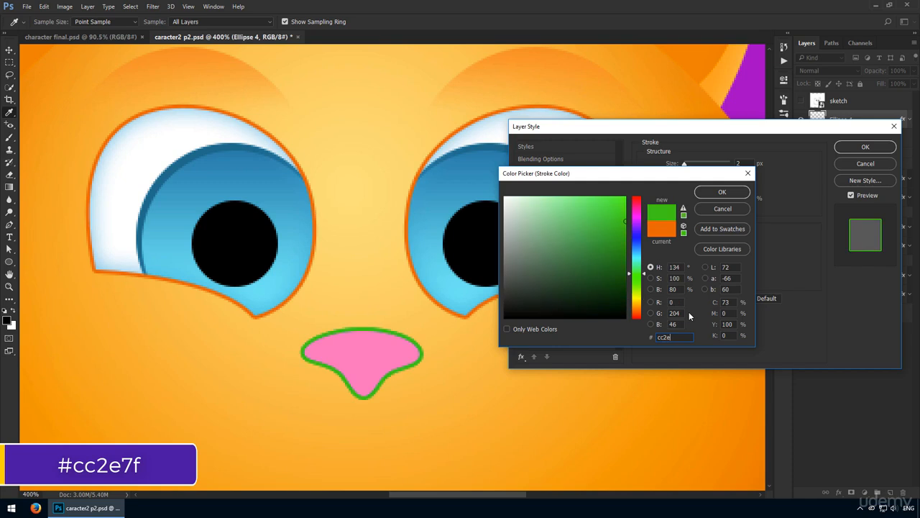
key(Return)
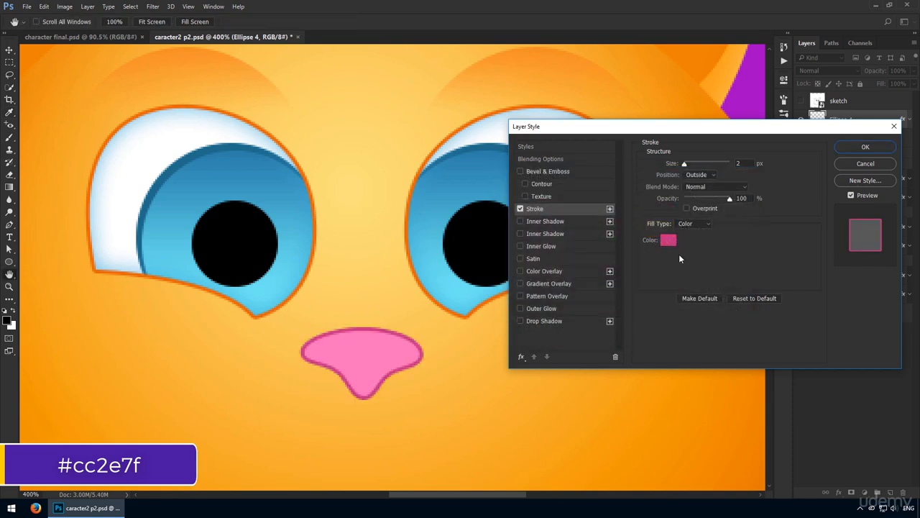
- Add an inner shadow to the nose with Normal blend mode and color #ffb6dc
click(559, 222)
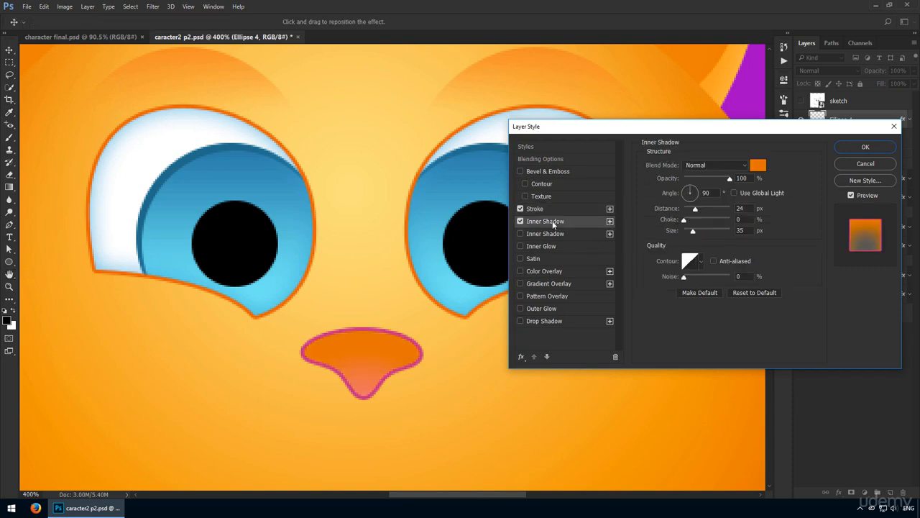
click(758, 166)
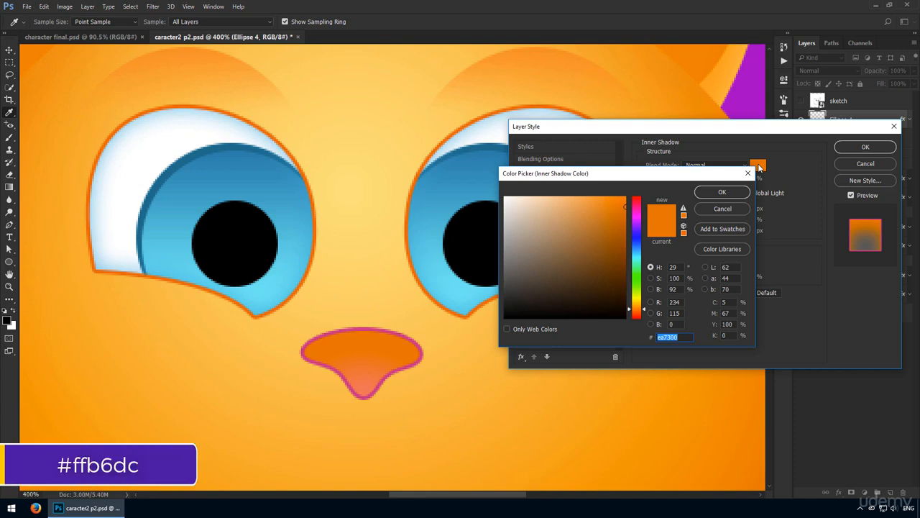
text(ffb6dc)
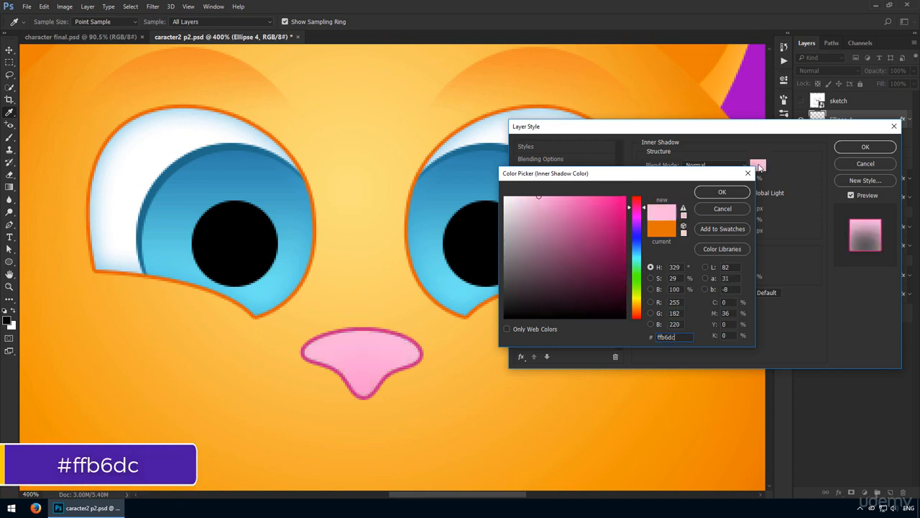
key(Return)
- Set the light pink inner shadow's distance to 4 px and its size to 13 px
click(742, 208)
key(Down)
key(Down)
key(Down)
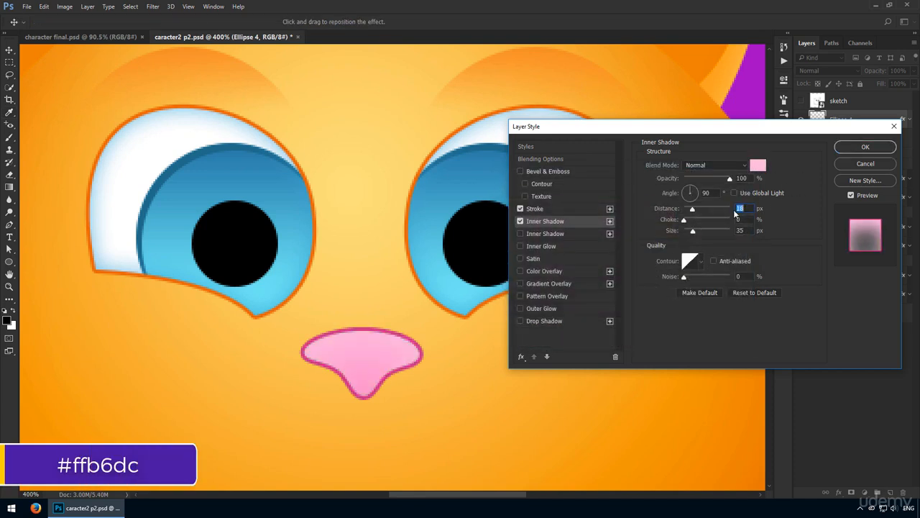
key(Down)
key(Down)
key(Down)
key(Down)
key(Down)
key(Down)
key(Down)
key(Down)
key(Down)
key(Down)
key(Down)
key(Down)
key(Down)
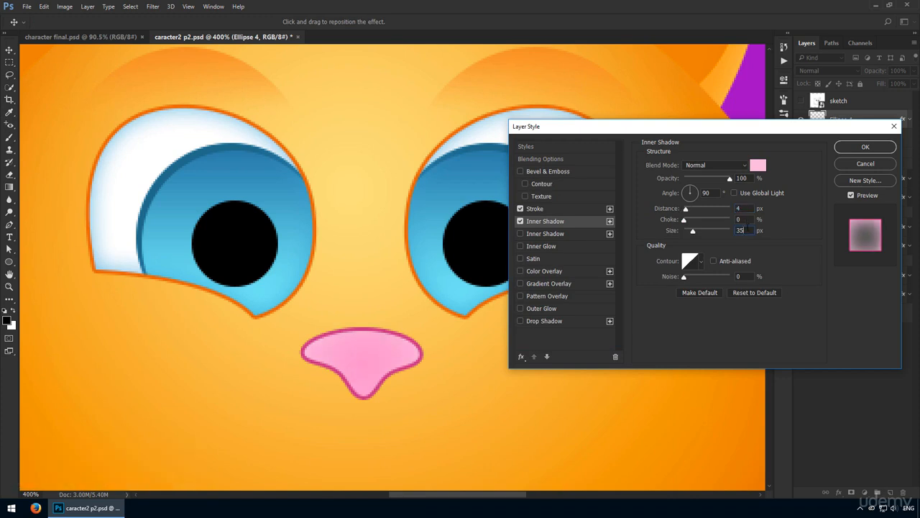
key(Down)
key(Down)
key(Down)
key(Down)
key(Down)
key(Down)
key(Down)
key(Down)
key(Down)
key(Down)
key(Down)
key(Down)
key(Down)
key(Down)
key(Down)
key(Down)
key(Down)
key(Down)
key(Down)
key(Down)
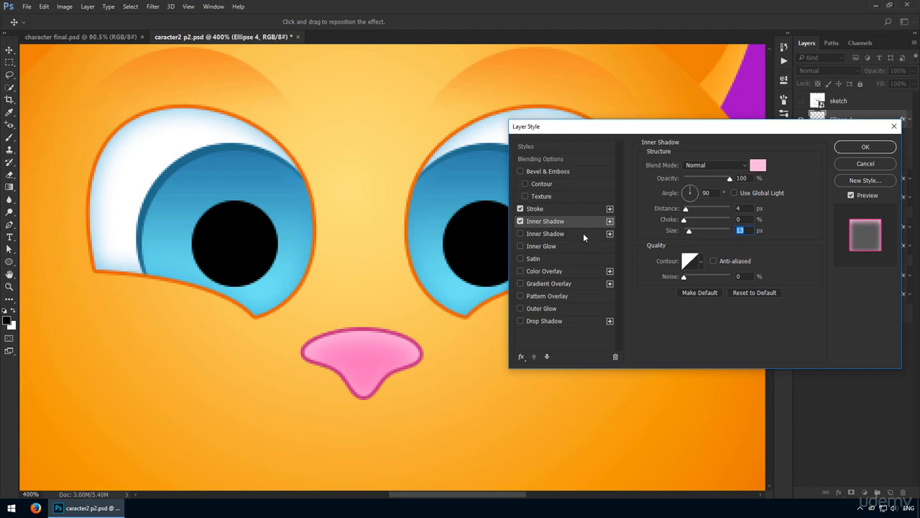
- Enable the second inner shadow on the nose, in Multiply mode, and set its color to #d2418c
click(564, 234)
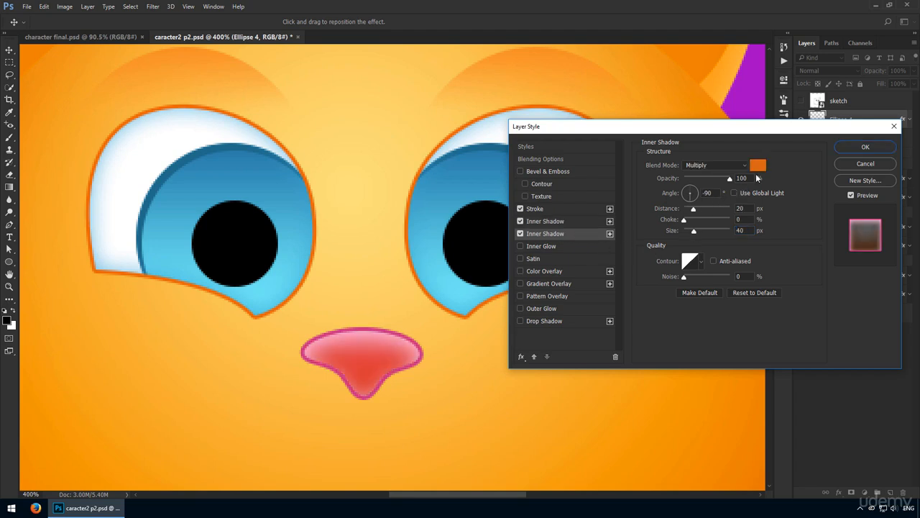
click(758, 166)
text(d241)
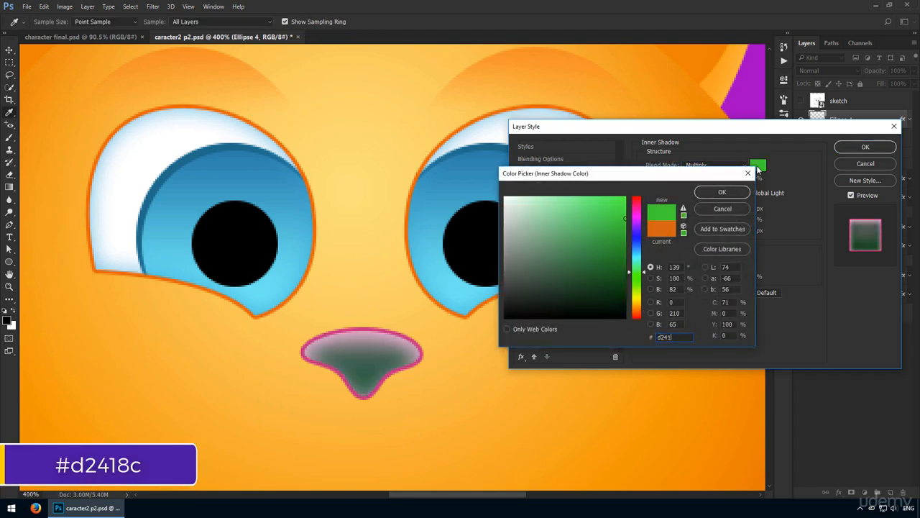
text(8c)
key(Return)
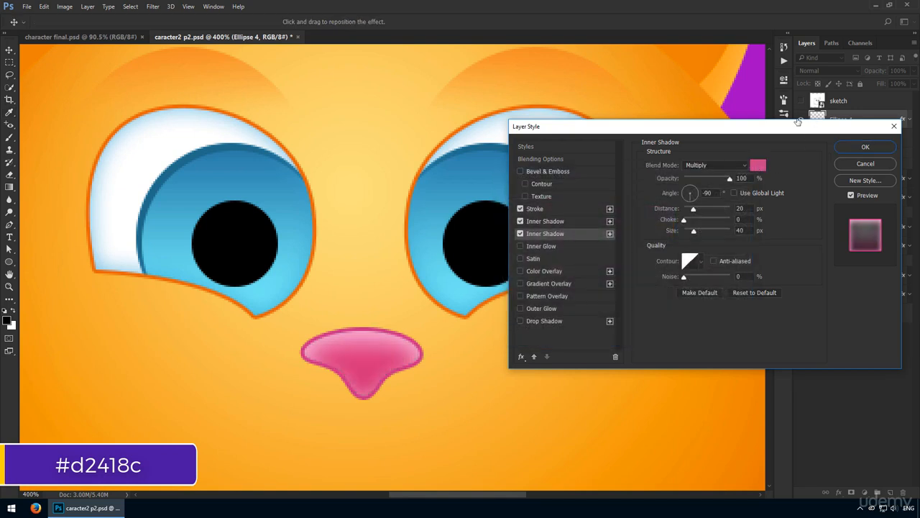
- Switch the nose's second inner shadow to Normal mode with 4 px distance and 13 px size, and apply the layer style
click(715, 165)
click(712, 174)
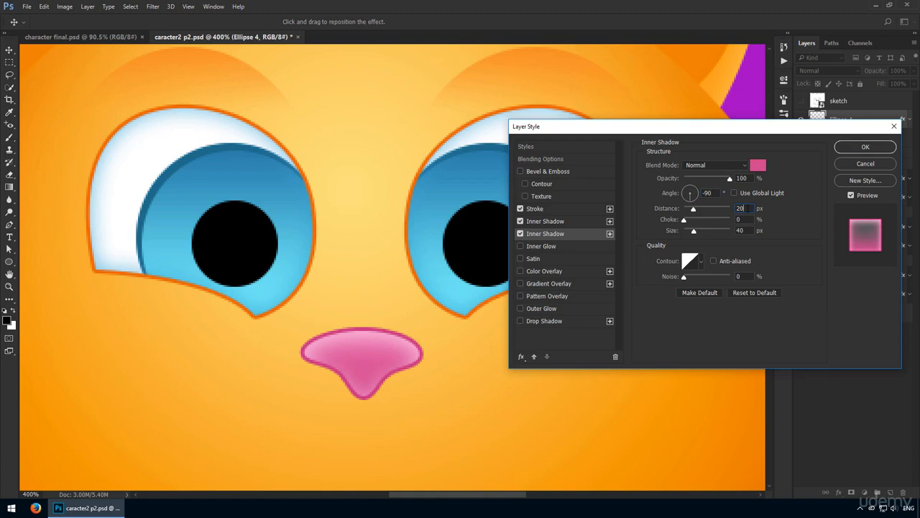
scroll(740, 208, down, 16)
click(741, 230)
scroll(741, 231, down, 20)
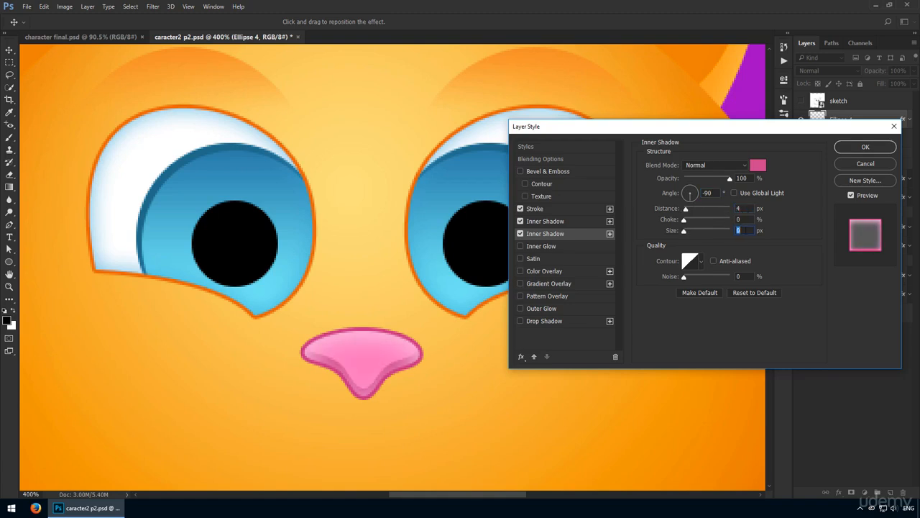
scroll(741, 230, up, 3)
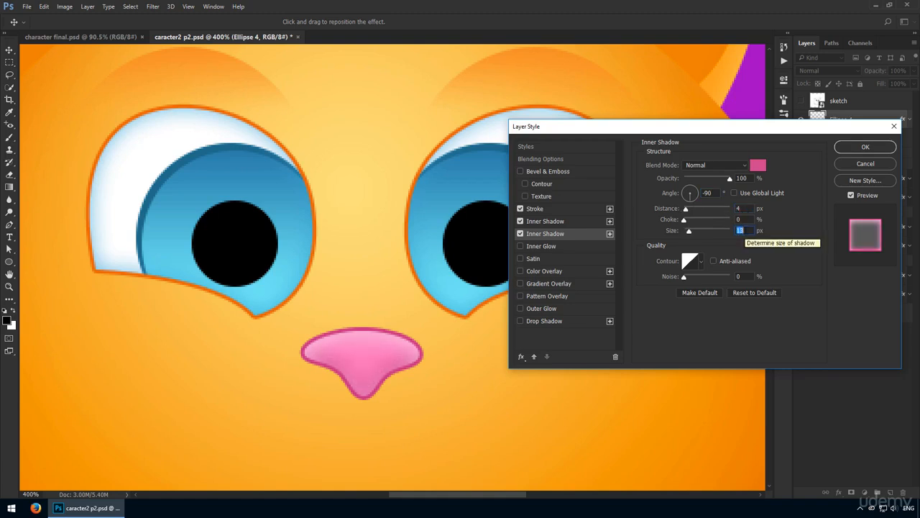
click(866, 146)
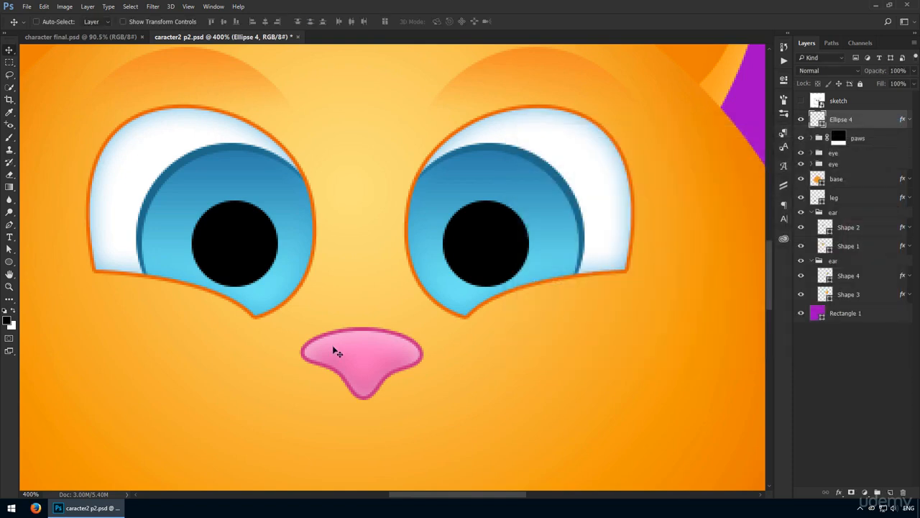
- Show the sketch layer over the artwork and lower its opacity to 20%
key(ctrl+minus)
key(ctrl+minus)
key(ctrl+minus)
key(ctrl+minus)
key(z)
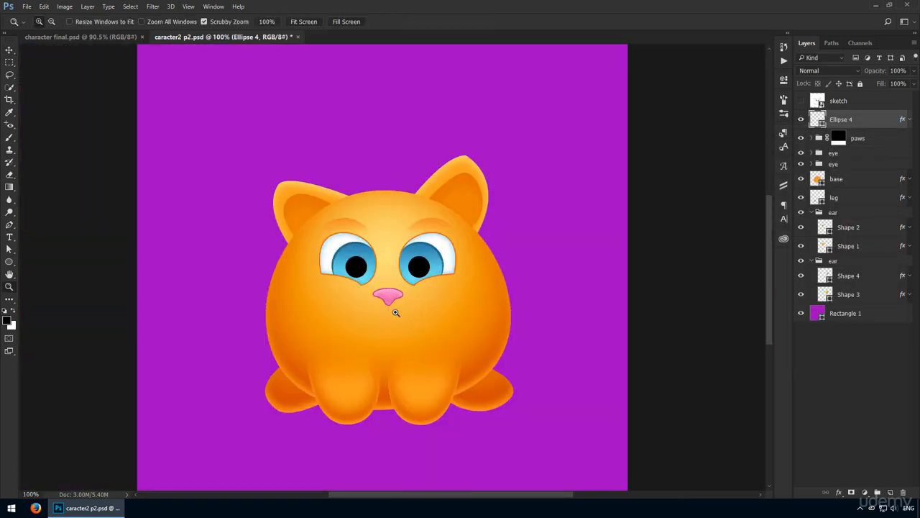
drag(393, 310, 433, 338)
key(v)
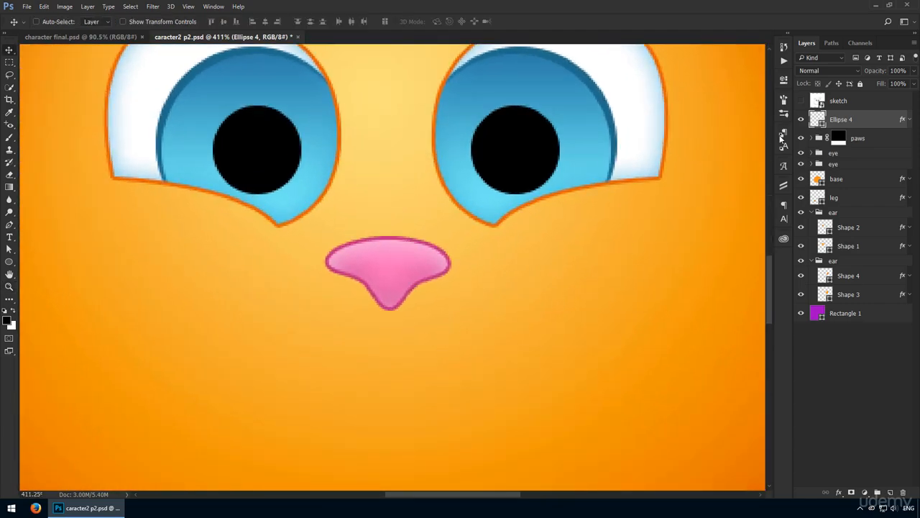
click(801, 101)
click(818, 102)
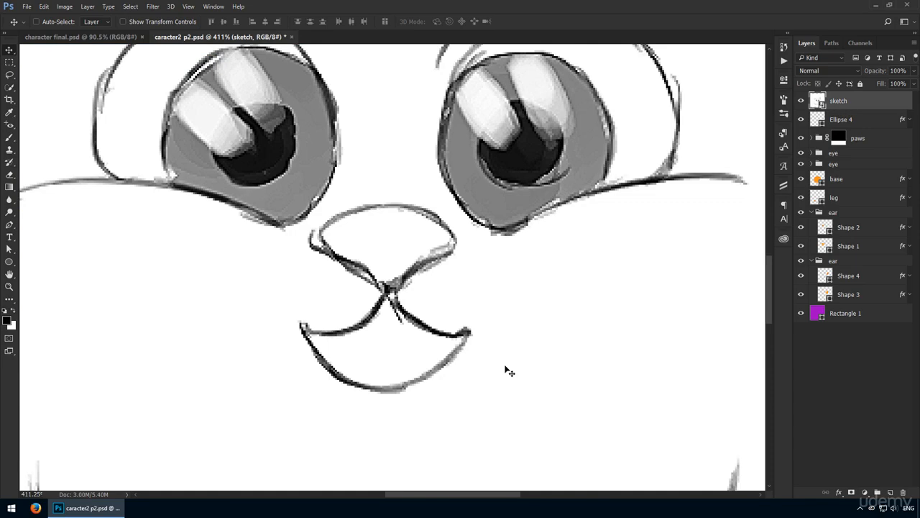
key(2)
- Trace the left half of the sketched mouth below the nose with the Pen tool as a shape about 43 by 52 px
mouse_move(423, 328)
mouse_down()
mouse_move(430, 313)
mouse_move(427, 349)
mouse_up()
key(z)
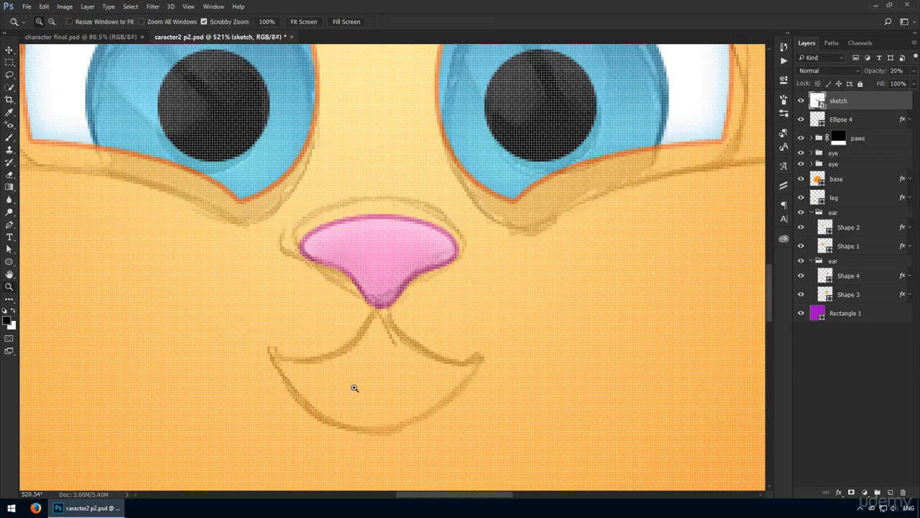
drag(353, 386, 374, 395)
key(v)
drag(381, 346, 324, 296)
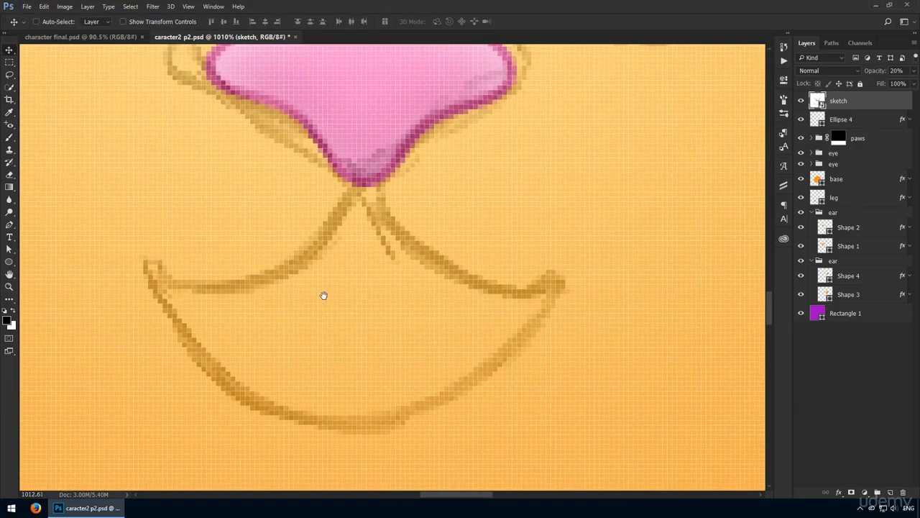
key(p)
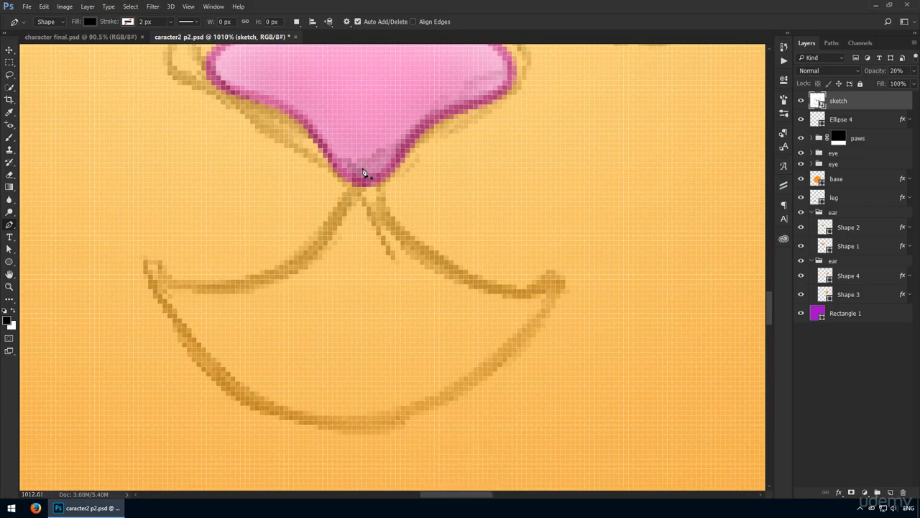
click(361, 178)
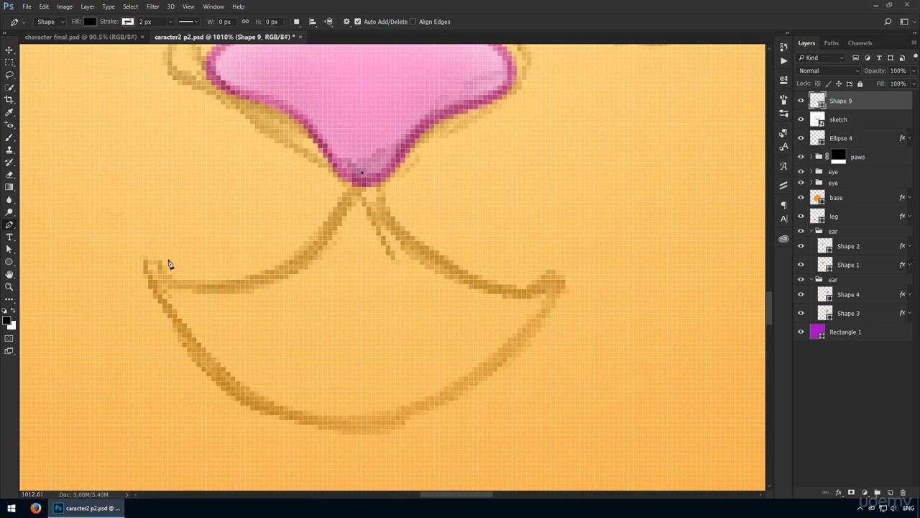
mouse_move(153, 266)
mouse_down()
mouse_move(87, 204)
mouse_move(39, 178)
mouse_up()
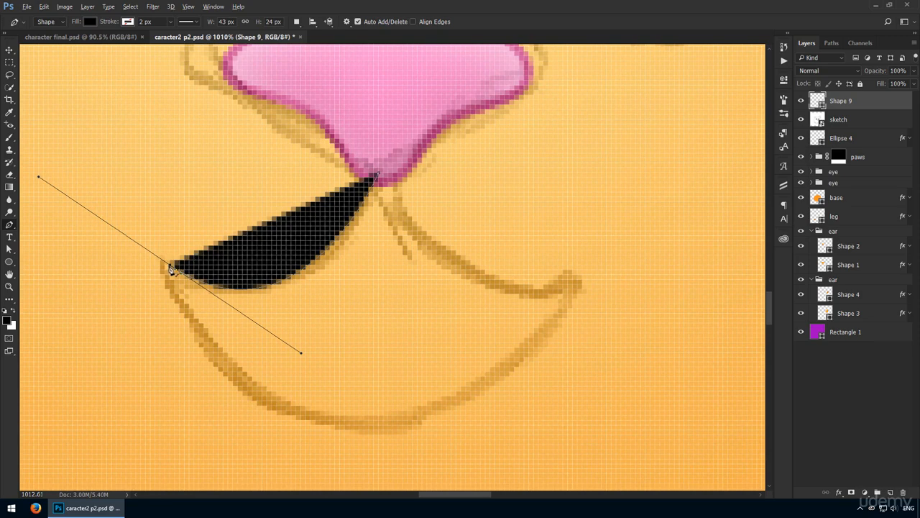
alt+click(170, 269)
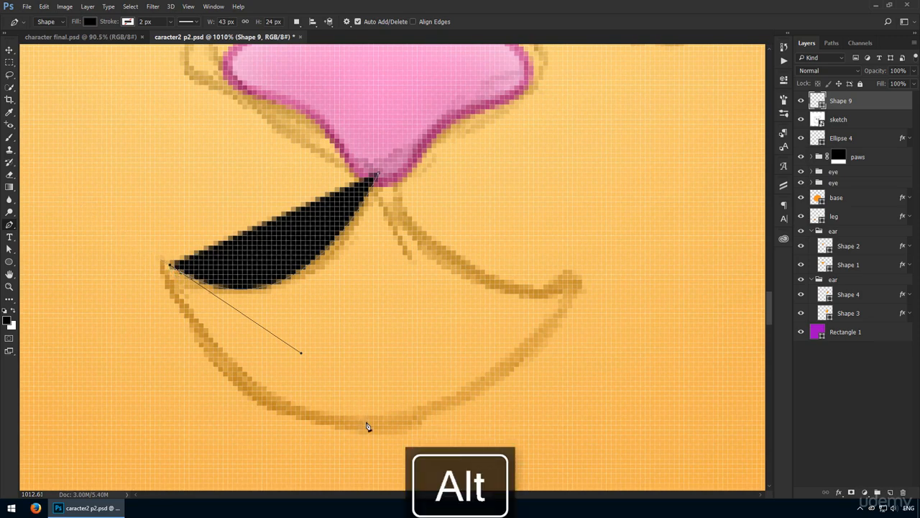
drag(379, 425, 567, 427)
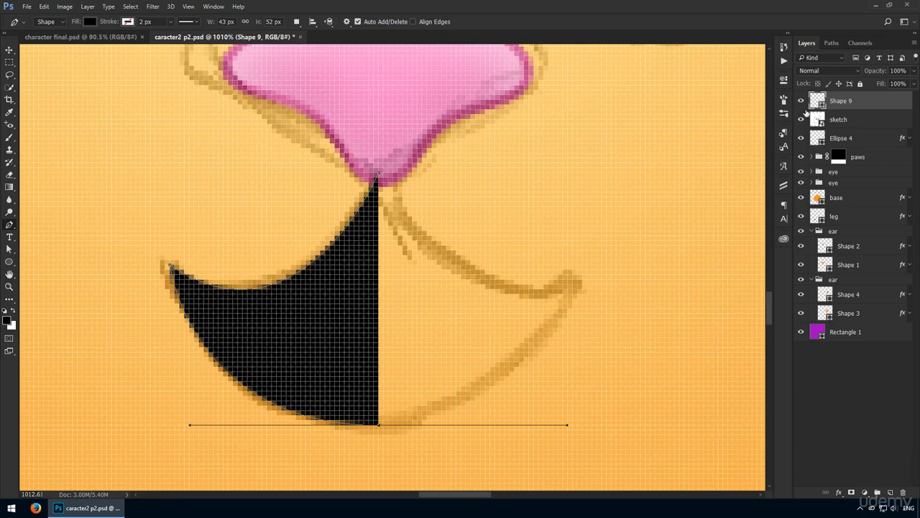
- Fill the half-mouth shape with white and close its path with a straight vertical edge up to the nose tip
double_click(818, 101)
click(505, 197)
key(Return)
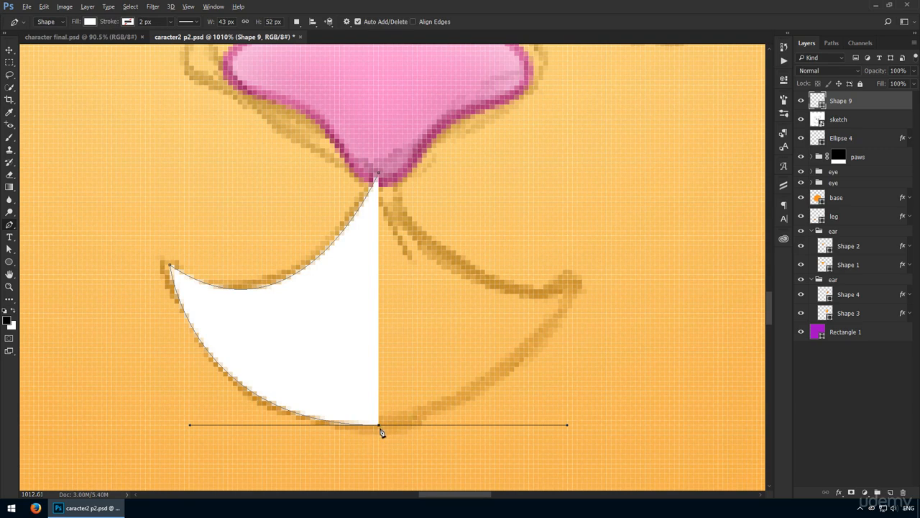
key(alt)
alt+click(380, 426)
click(380, 175)
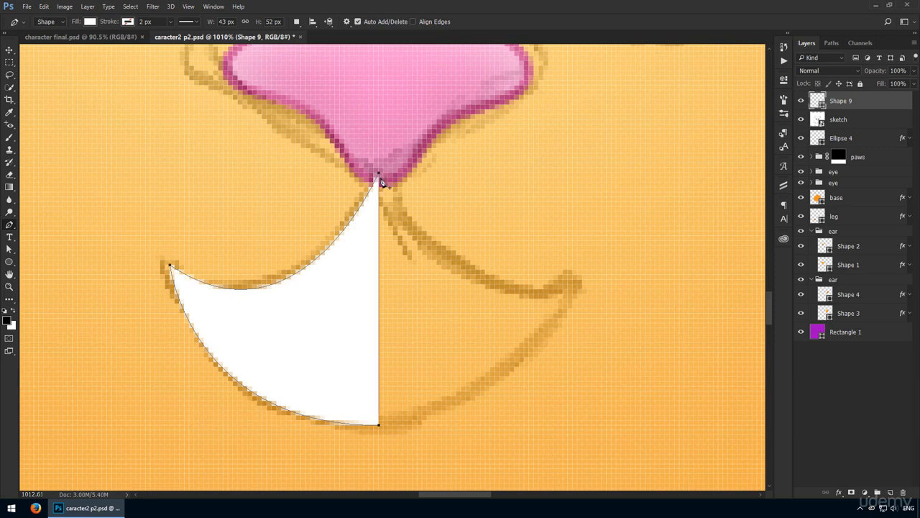
- Duplicate the half-mouth, move the copy to the other side, and flip it horizontally to complete a symmetrical mouth
key(ctrl+j)
key(v)
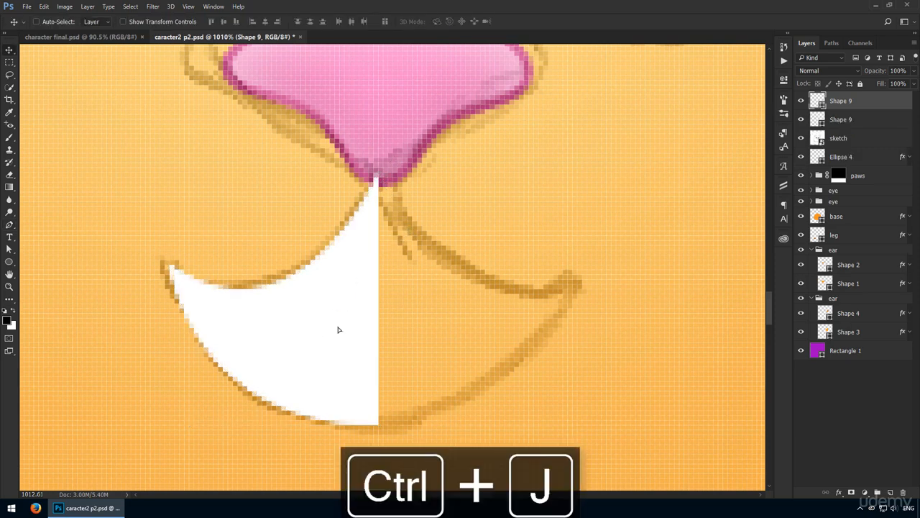
drag(338, 329, 520, 313)
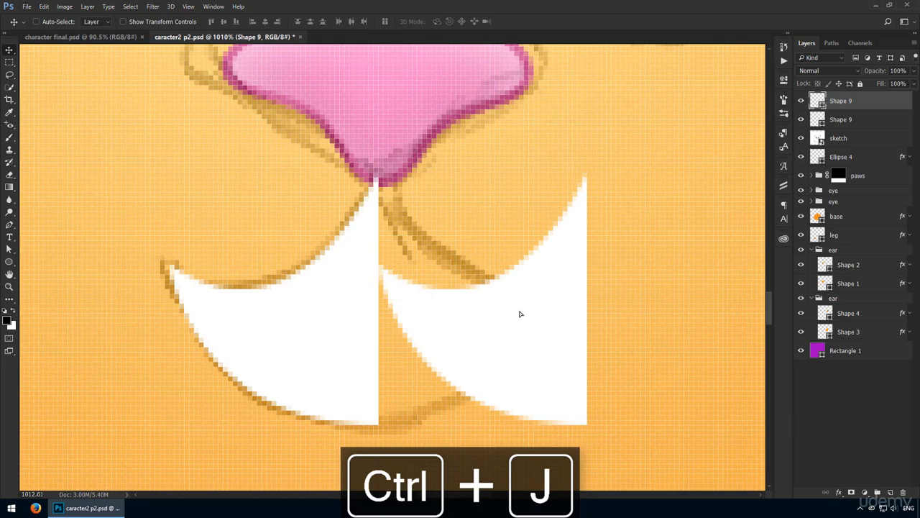
key(ctrl+t)
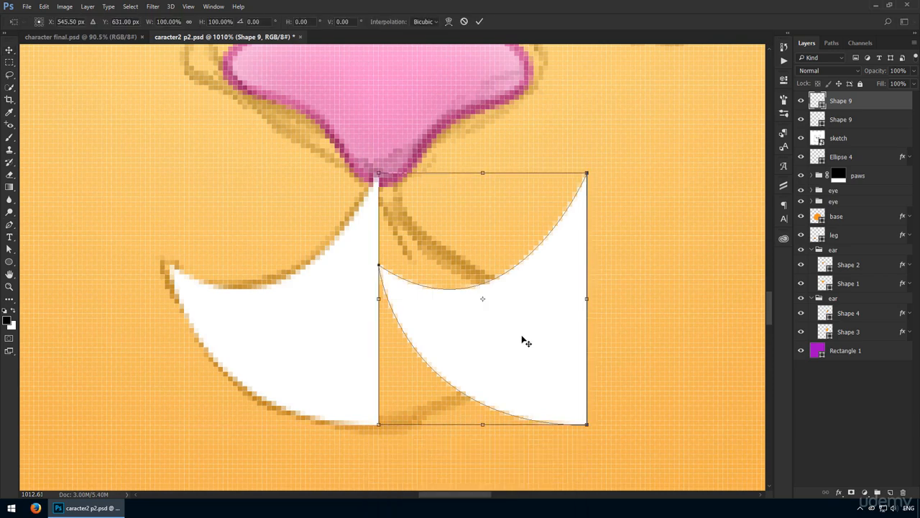
right_click(526, 342)
click(572, 474)
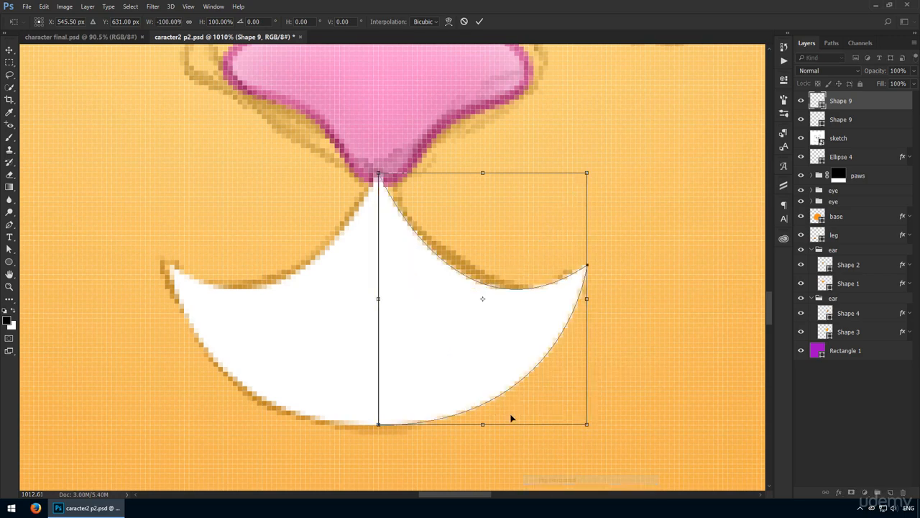
key(Return)
drag(408, 336, 413, 335)
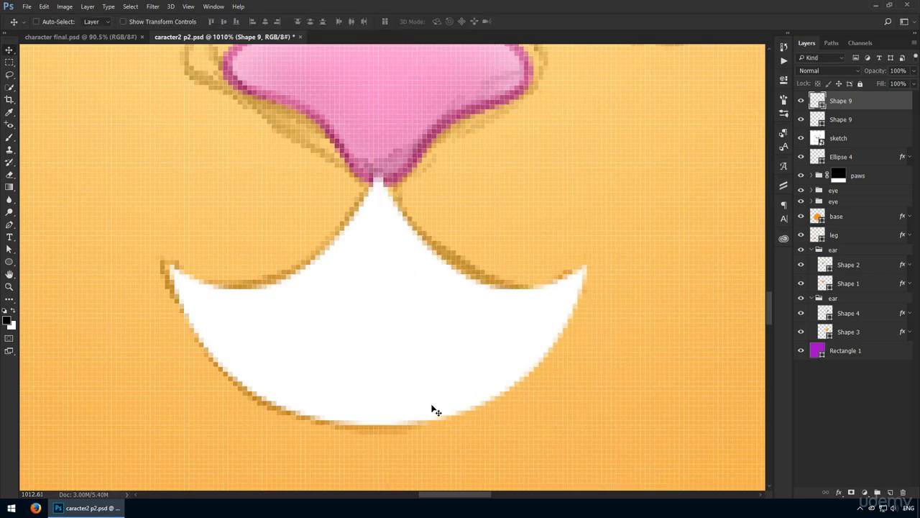
- Merge the two half-mouth shape layers into one and rename the merged layer "mouth"
key(ctrl)
shift+click(856, 119)
key(ctrl+e)
double_click(841, 101)
text(mo)
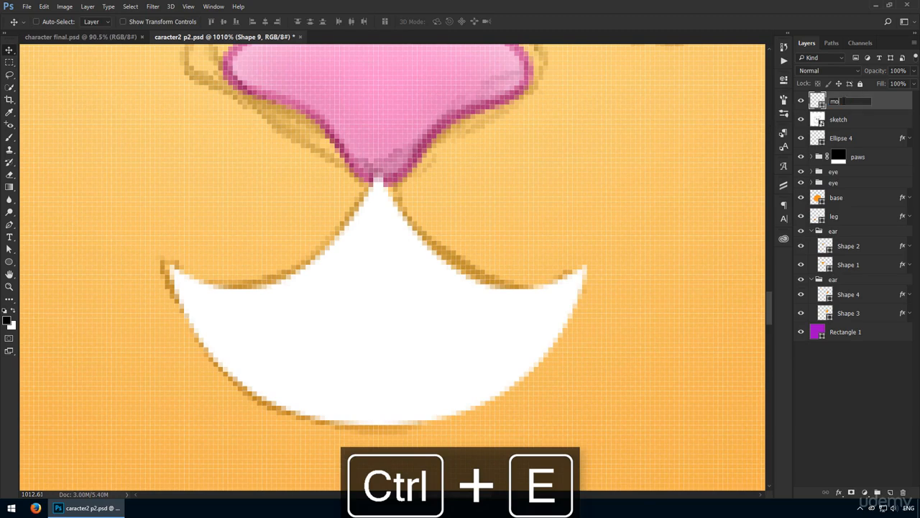
text(uth)
key(Return)
- Change the mouth shape's fill color to #ff71bb
double_click(821, 101)
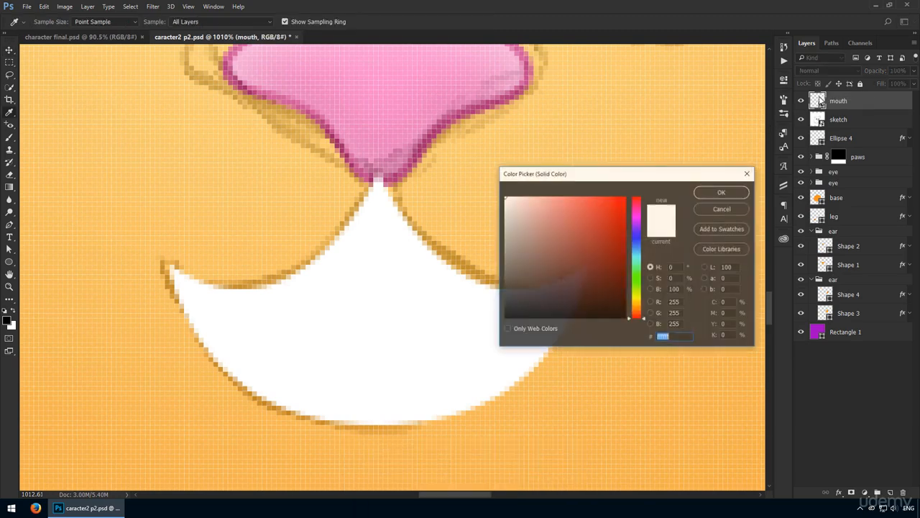
text(ff71bb)
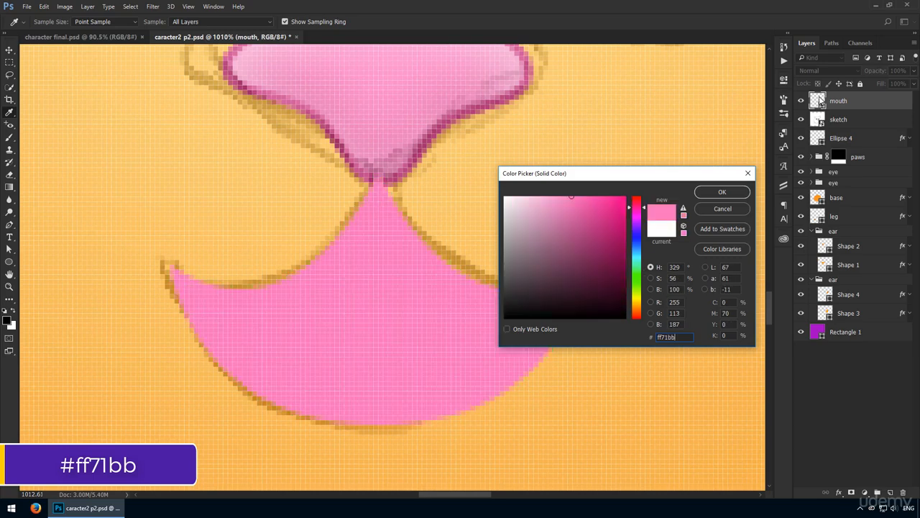
key(Return)
- Rename the Ellipse 4 layer to "nose"
double_click(839, 138)
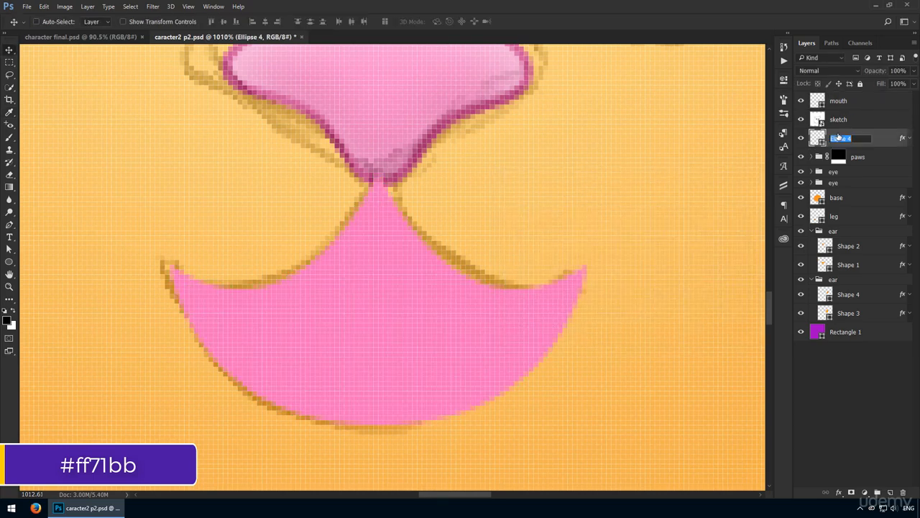
text(nose)
key(Return)
- Add an inner shadow to the mouth layer in color #bf2c79
click(859, 101)
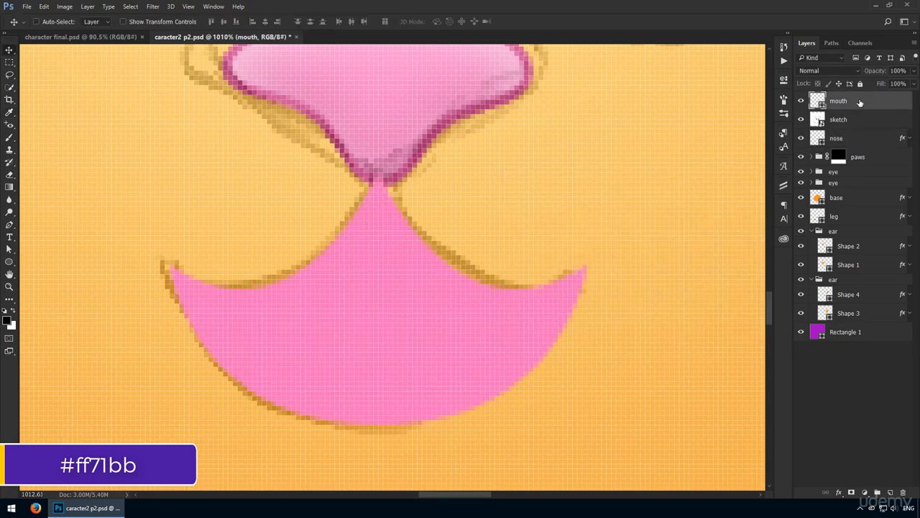
double_click(867, 104)
click(568, 221)
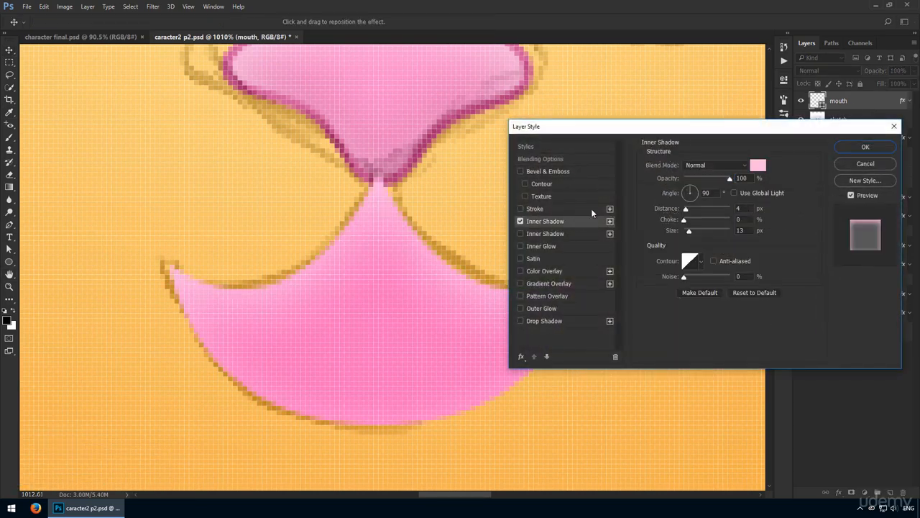
click(758, 165)
text(bf2)
text(c79)
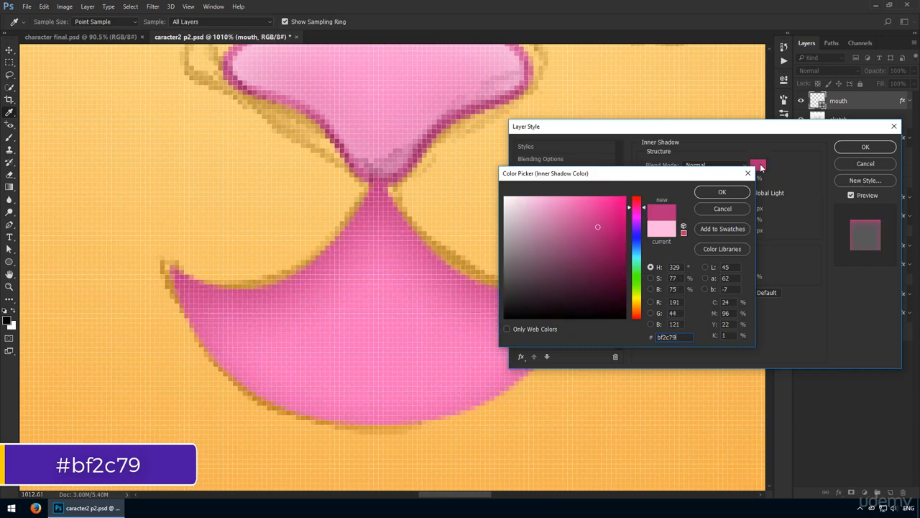
key(Return)
- Set the mouth's inner shadow to a distance of 14 px and a size of 27 px
key(Tab)
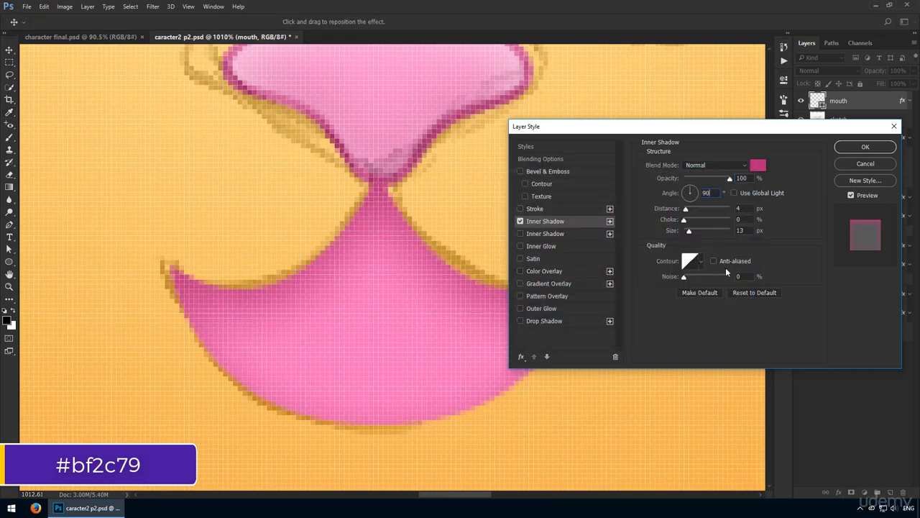
key(shift+Up)
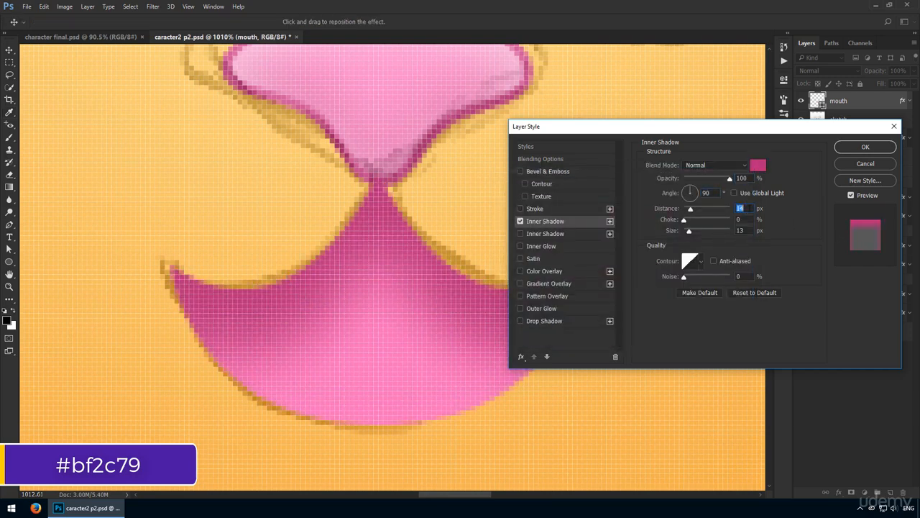
click(745, 230)
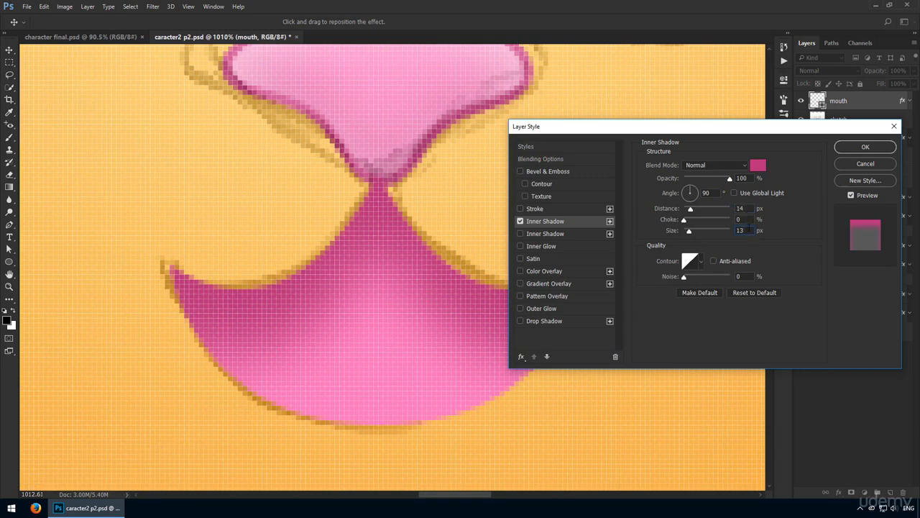
key(shift+Up)
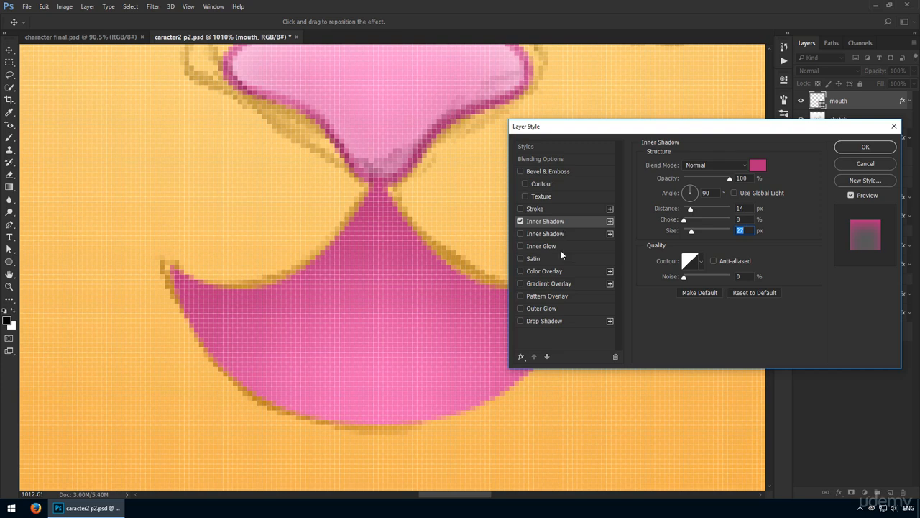
- Add a drop shadow to the mouth layer with Normal blend mode and color #fed673
click(558, 324)
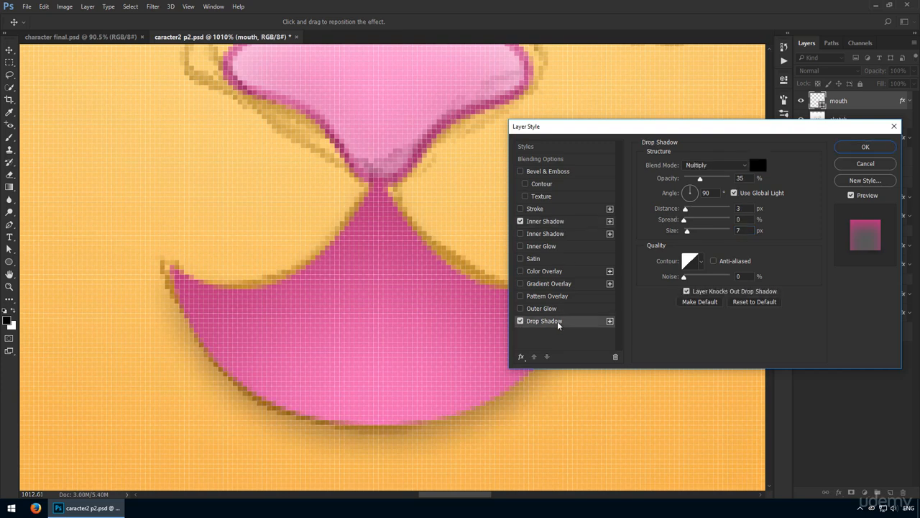
click(719, 166)
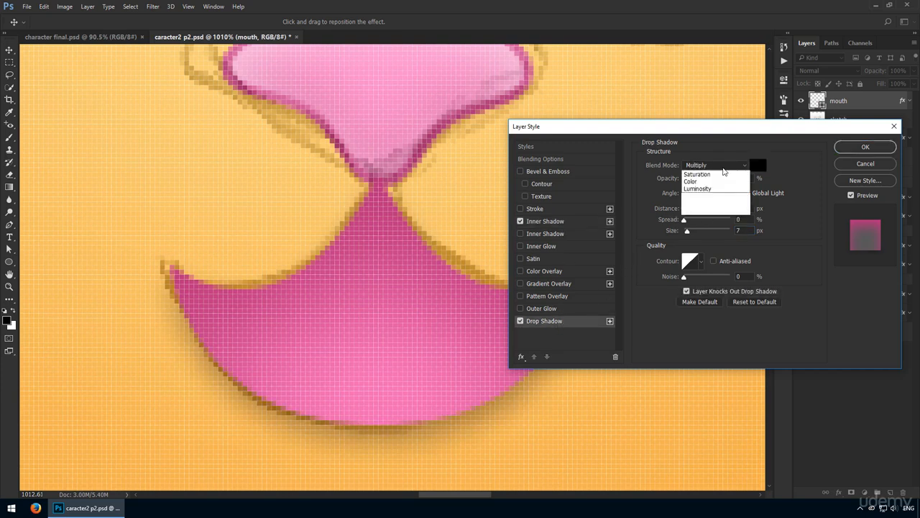
click(721, 176)
click(765, 166)
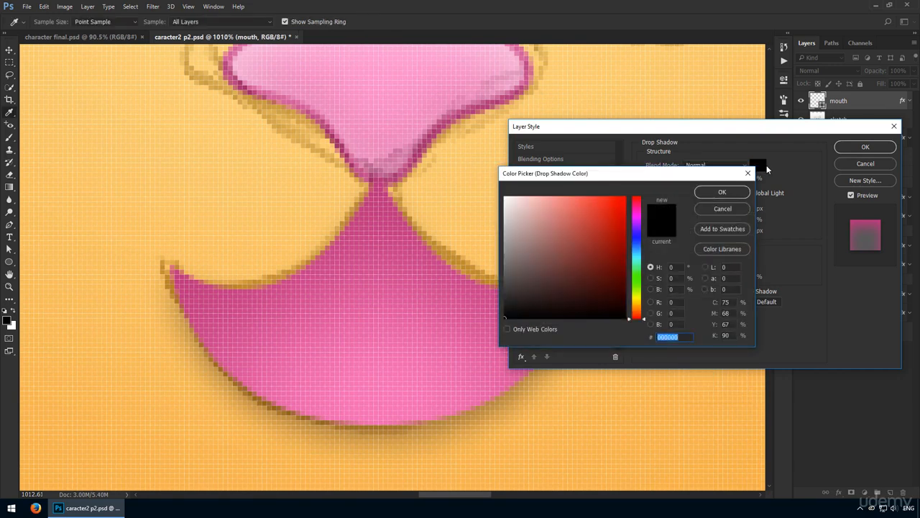
text(fed6)
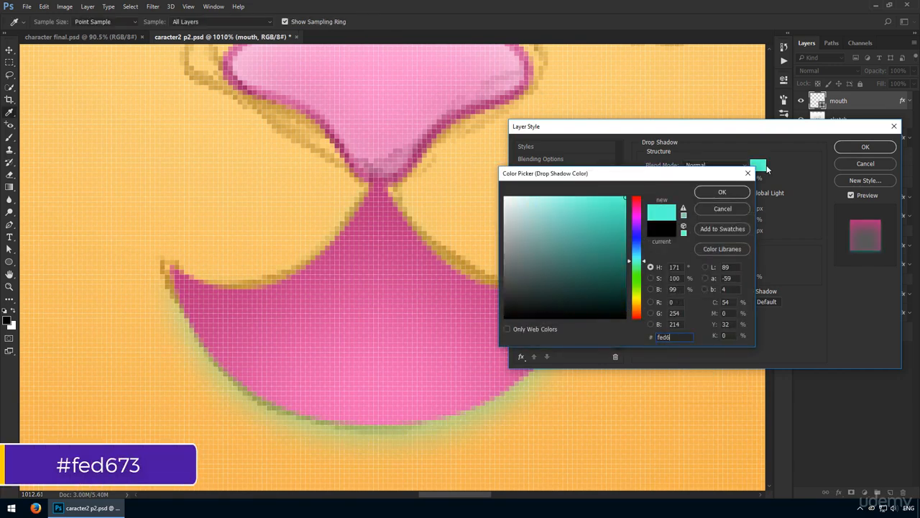
text(73)
key(Return)
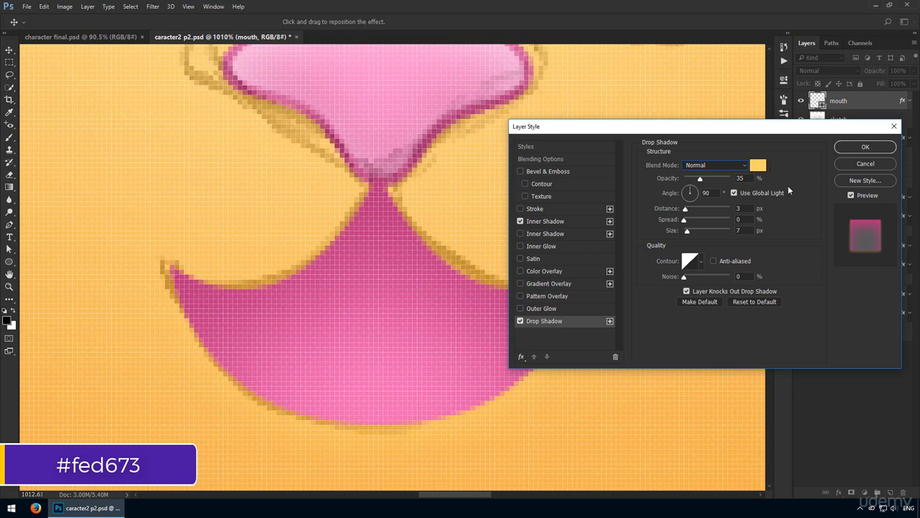
- Turn off global light for the mouth's drop shadow and set distance 5 px, size 6 px and opacity 100%
click(776, 191)
double_click(741, 208)
text(5)
key(Tab)
drag(700, 179, 732, 178)
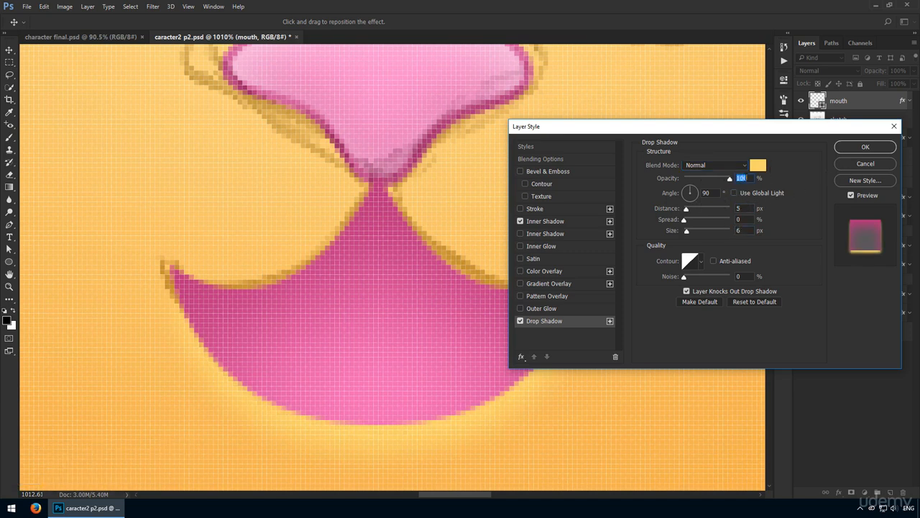
- Add a second drop shadow to the mouth with a -90° angle and color #e0590f, and apply the layer style
click(609, 321)
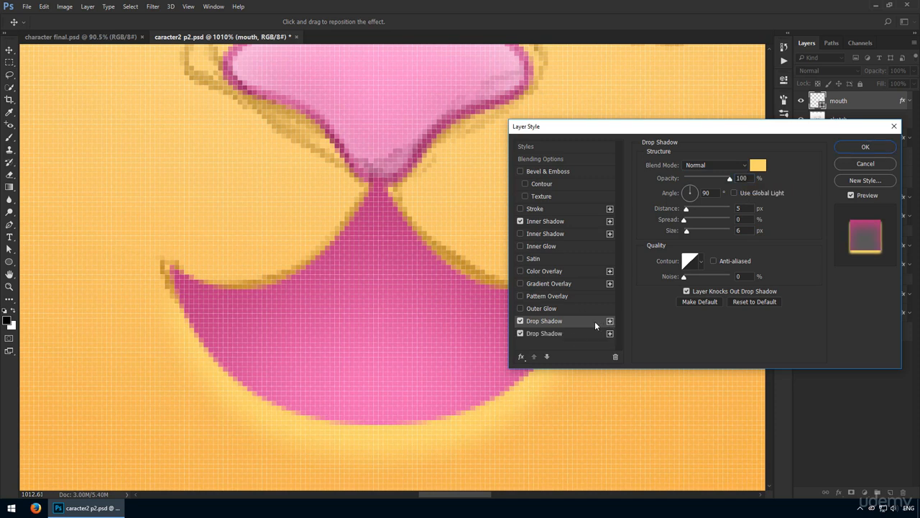
double_click(711, 192)
text(-90)
click(758, 165)
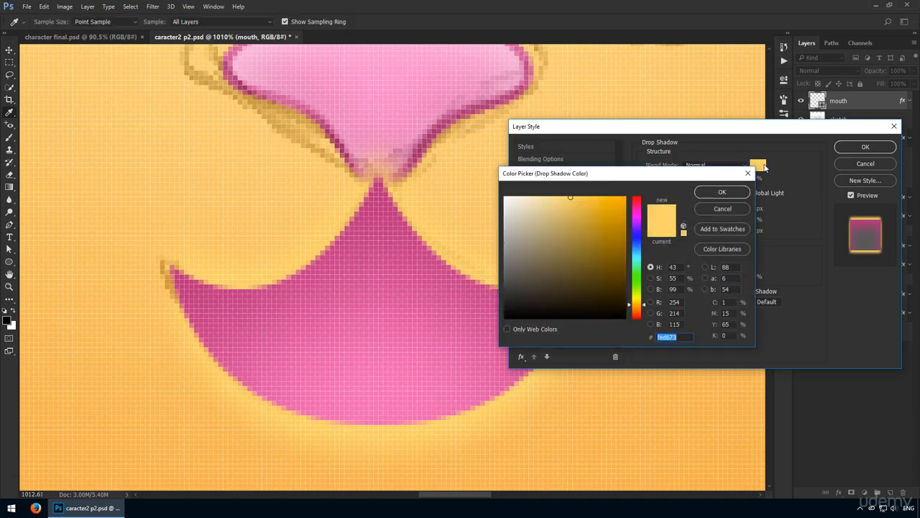
text(e0590f)
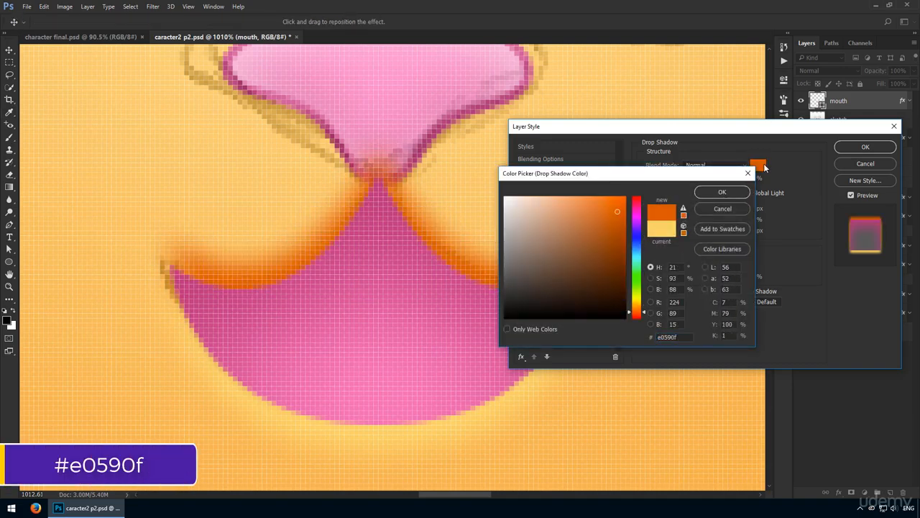
key(Return)
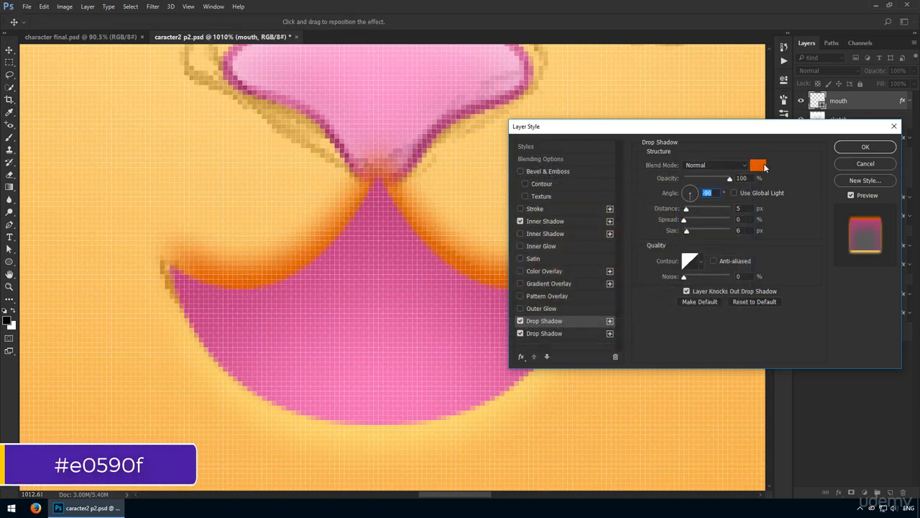
click(743, 177)
key(Return)
- Hide the sketch layer and move the mouth layer directly below the nose layer in the stack
key(ctrl+1)
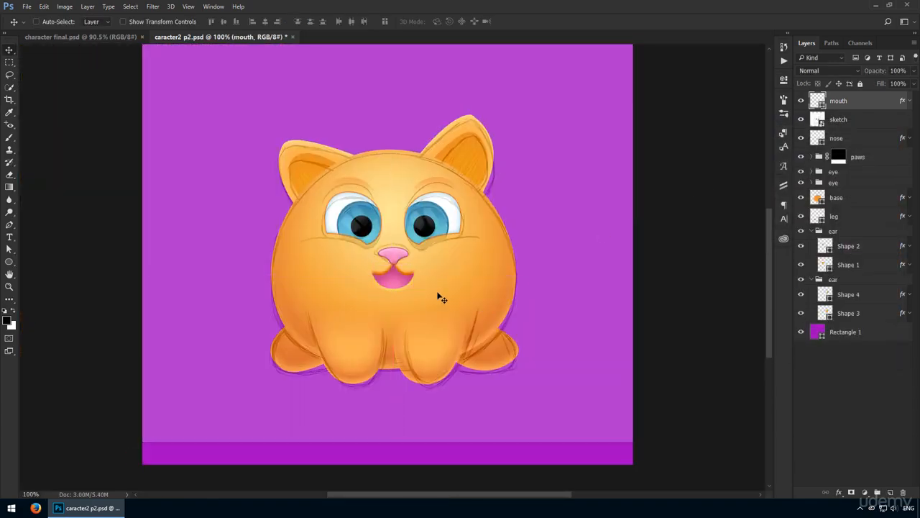
key(z)
drag(440, 299, 475, 299)
key(v)
click(801, 119)
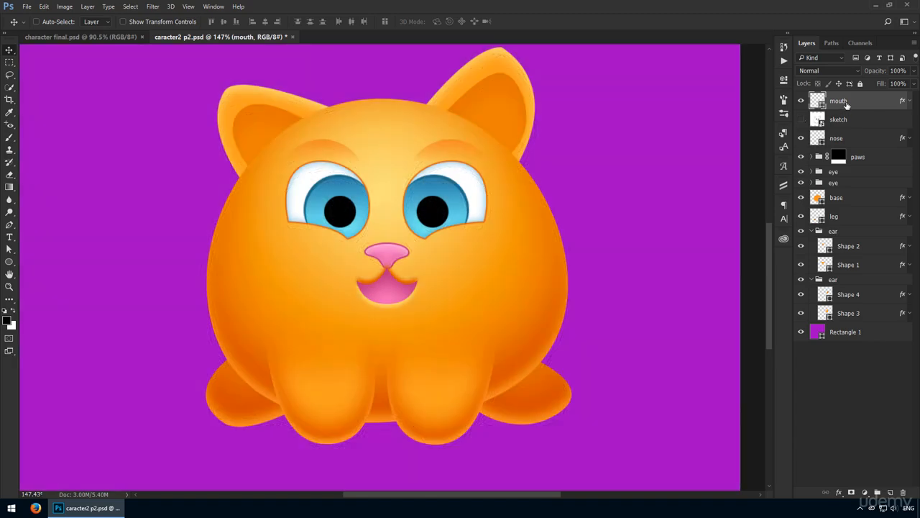
drag(847, 105, 834, 141)
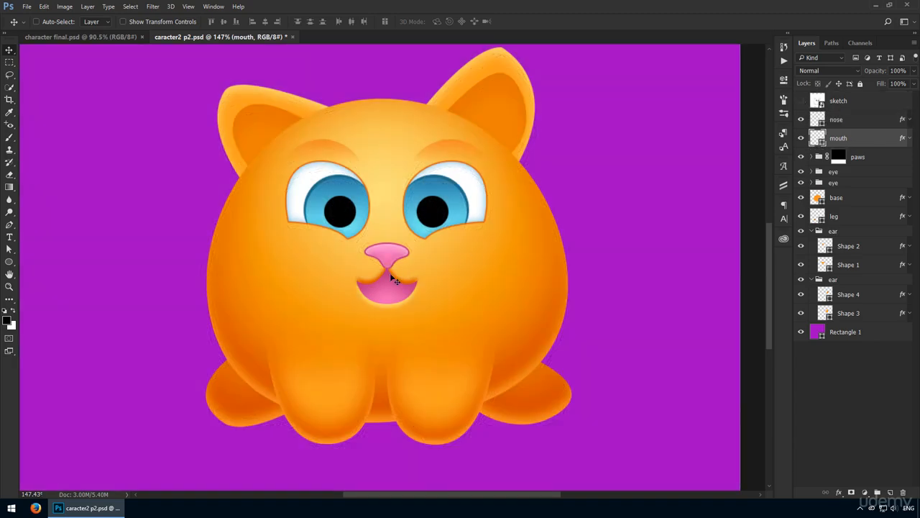
- Shift the mouth slightly so it sits centered on the body just under the nose tip
drag(407, 282, 409, 288)
scroll(398, 271, up, 5)
key(ctrl+1)
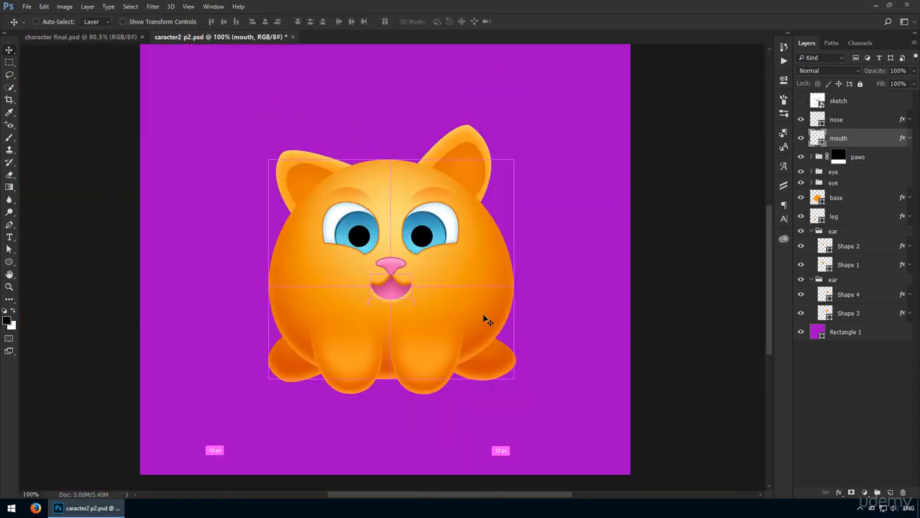
- Merge the mouth's two mirrored halves into one shape with Merge Shape Components
key(z)
click(399, 298)
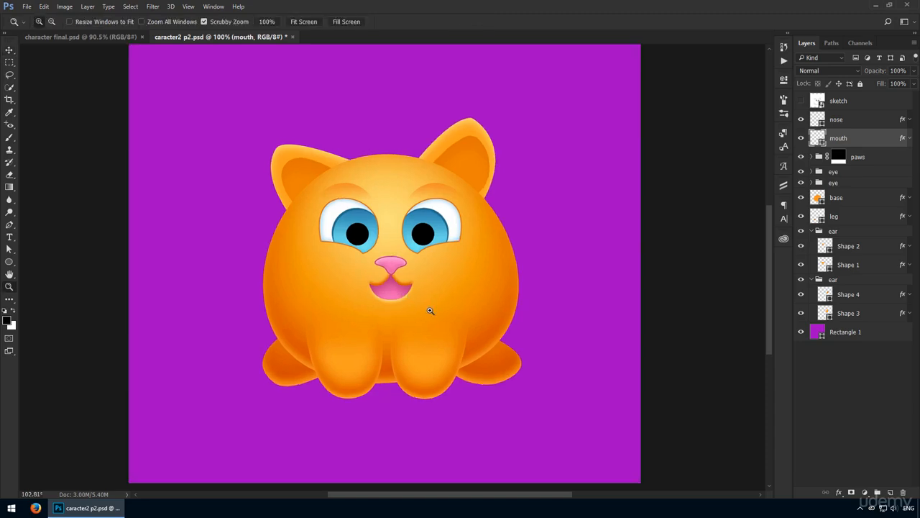
key(a)
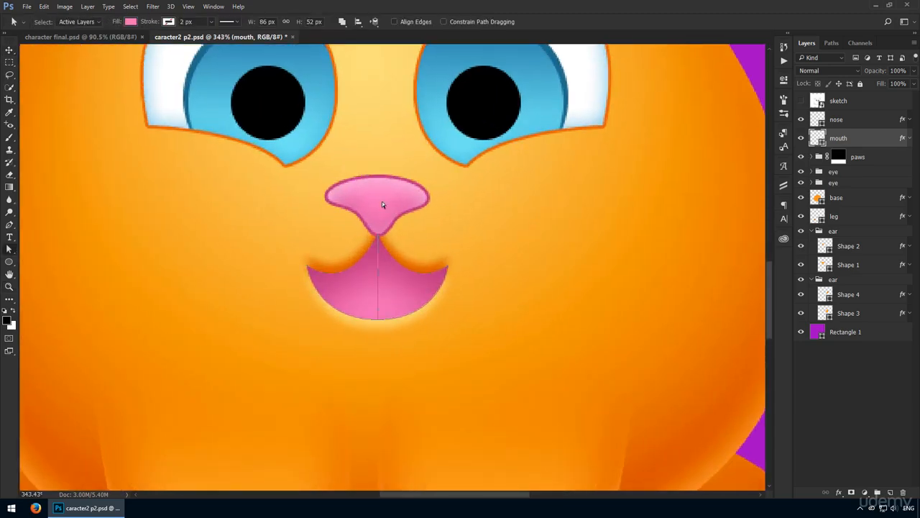
click(344, 22)
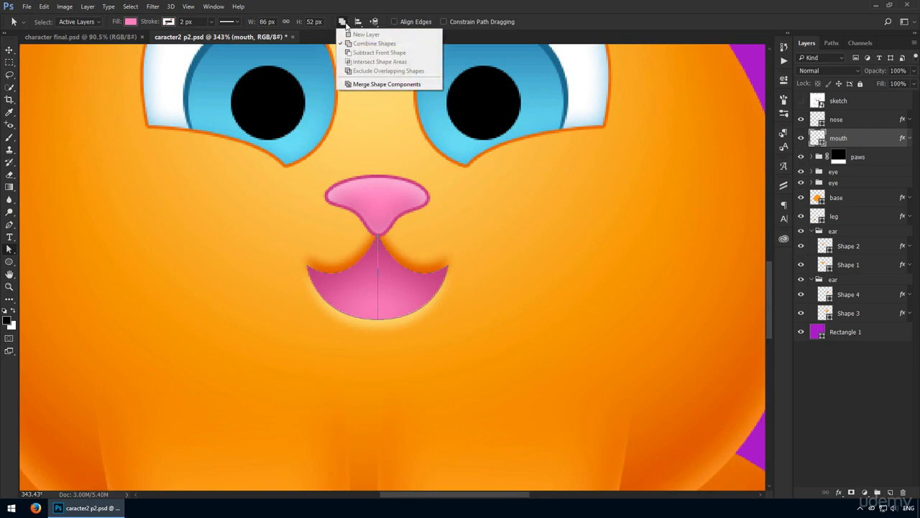
click(337, 55)
key(u)
click(296, 22)
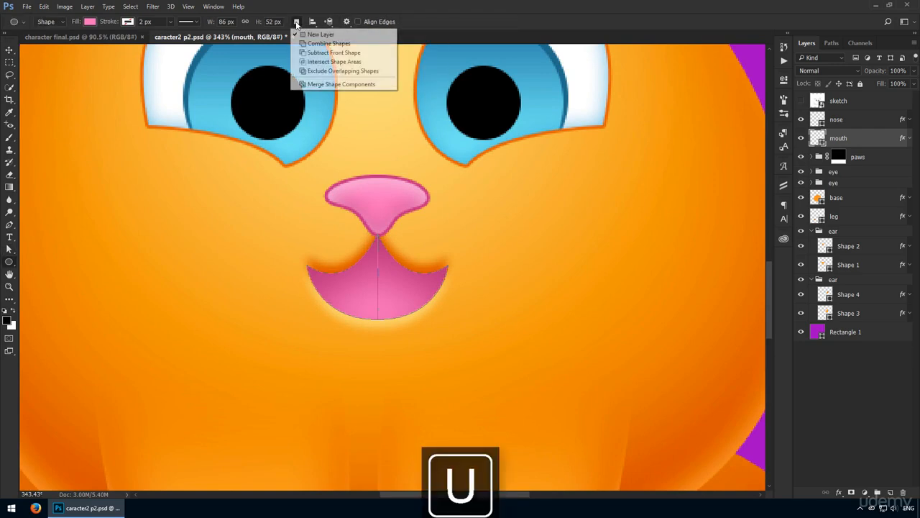
click(358, 85)
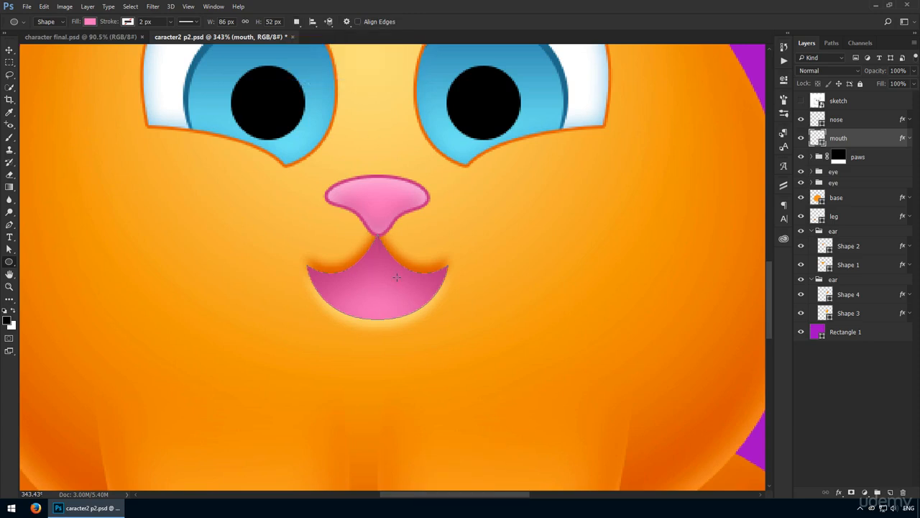
key(a)
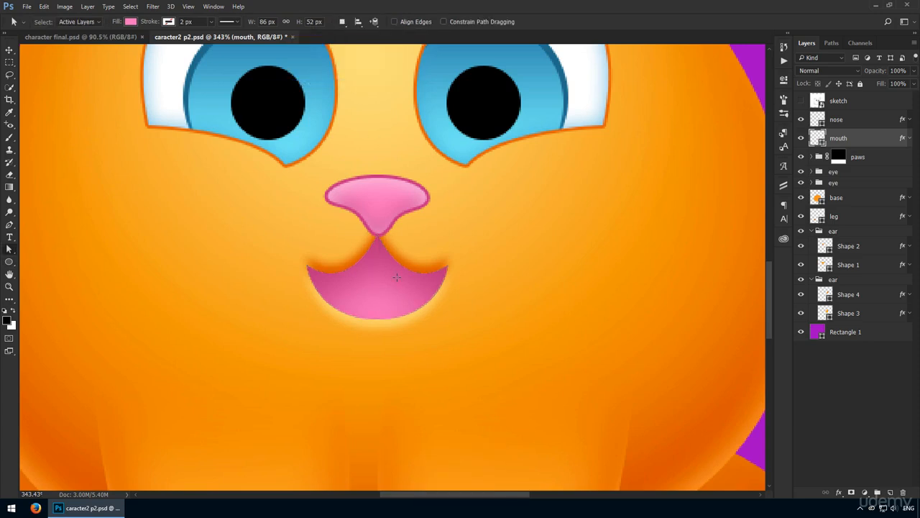
key(v)
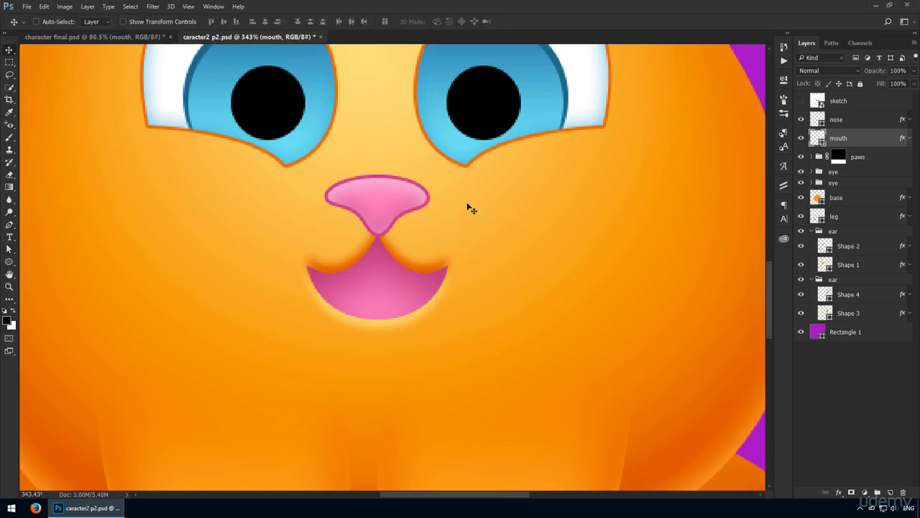
- Create a 215 x 130 px ellipse and place it over the cat's cheek below the left-hand eye
drag(418, 178, 416, 274)
key(ctrl+1)
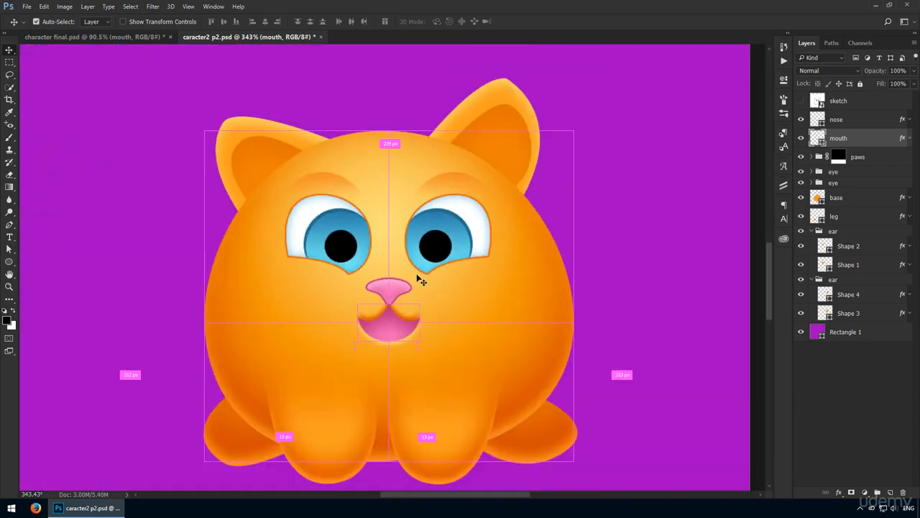
click(9, 261)
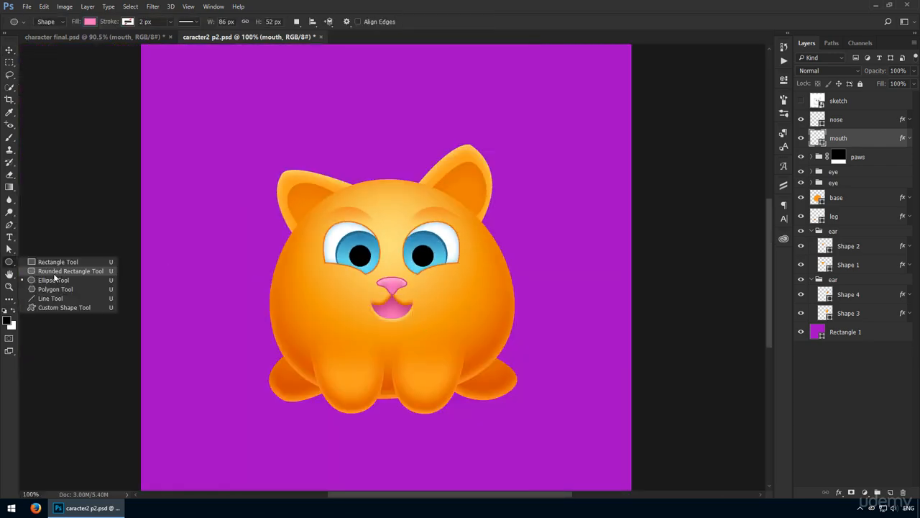
click(71, 283)
key(z)
drag(301, 279, 342, 301)
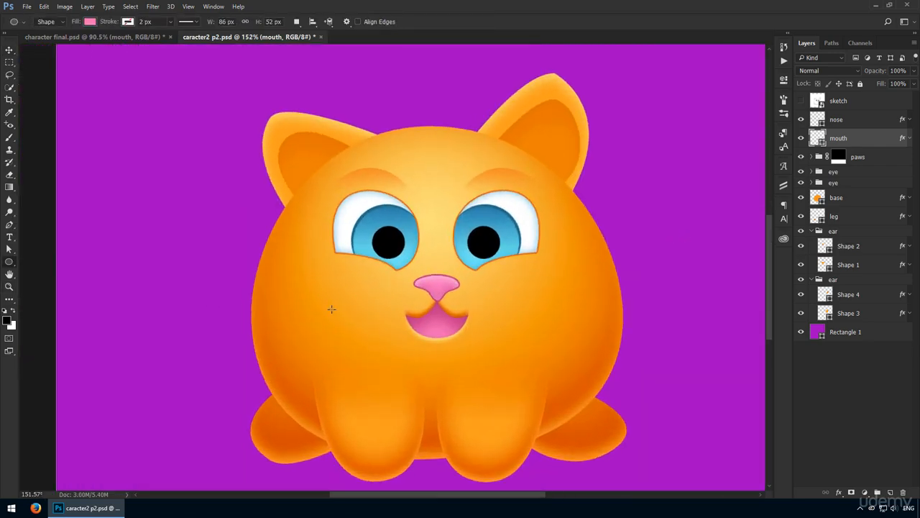
click(309, 291)
text(2)
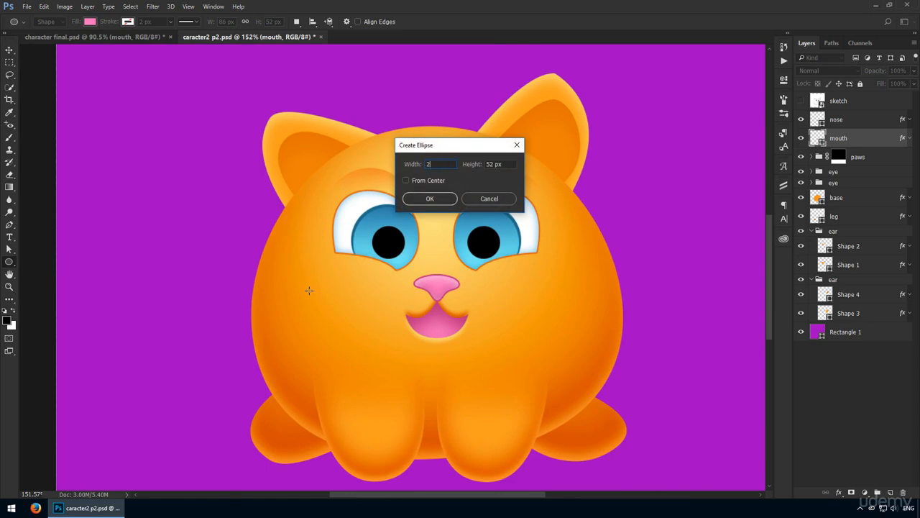
text(15)
key(Tab)
text(130)
key(Return)
key(v)
drag(309, 290, 241, 259)
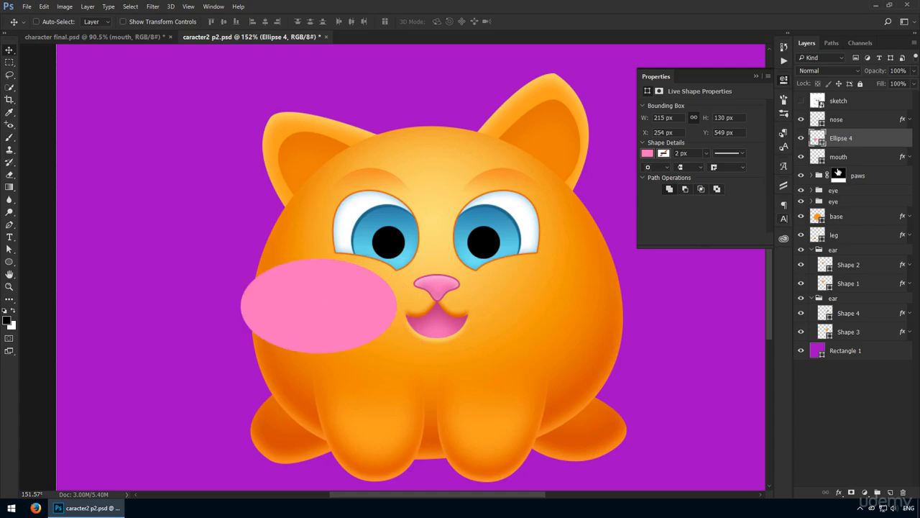
- Change the cheek ellipse's fill color to white
double_click(817, 138)
click(516, 184)
click(717, 187)
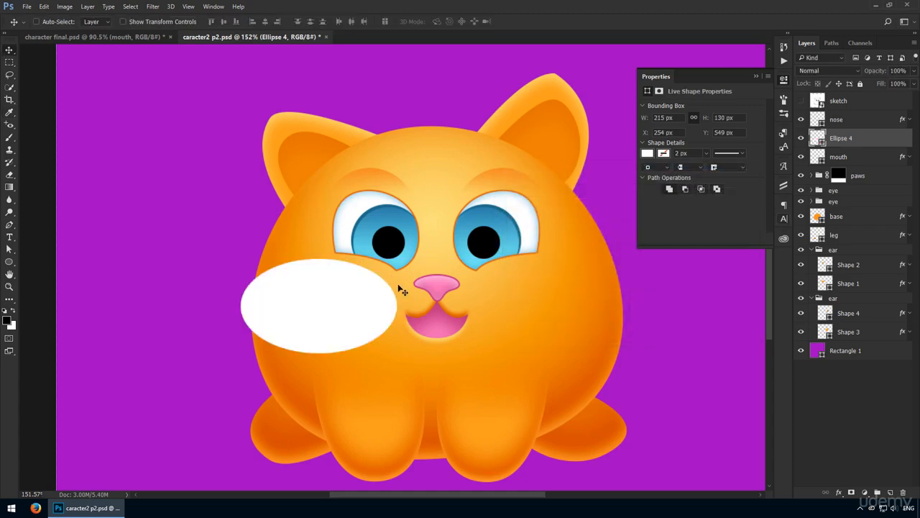
- Move the white ellipse up against the eye's lower edge, at X 277 px and Y 541 px
scroll(399, 287, up, 5)
drag(327, 290, 367, 274)
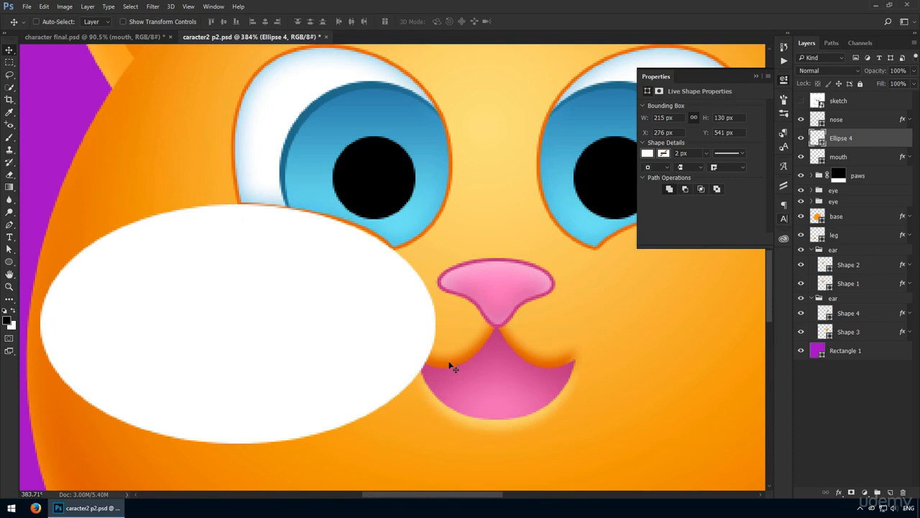
key(Right)
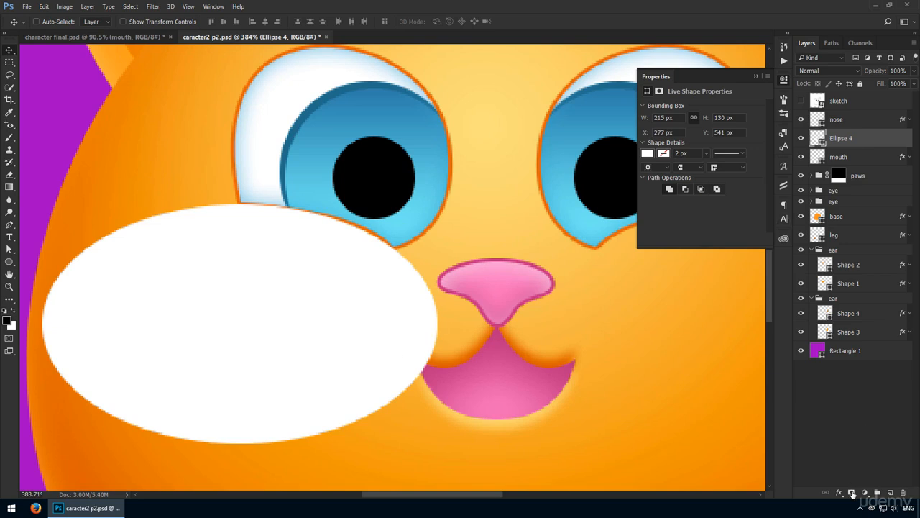
- Add a layer mask to the white ellipse and apply a vertical gradient that keeps its upper edge and fades downward
click(852, 493)
key(g)
drag(288, 293, 284, 227)
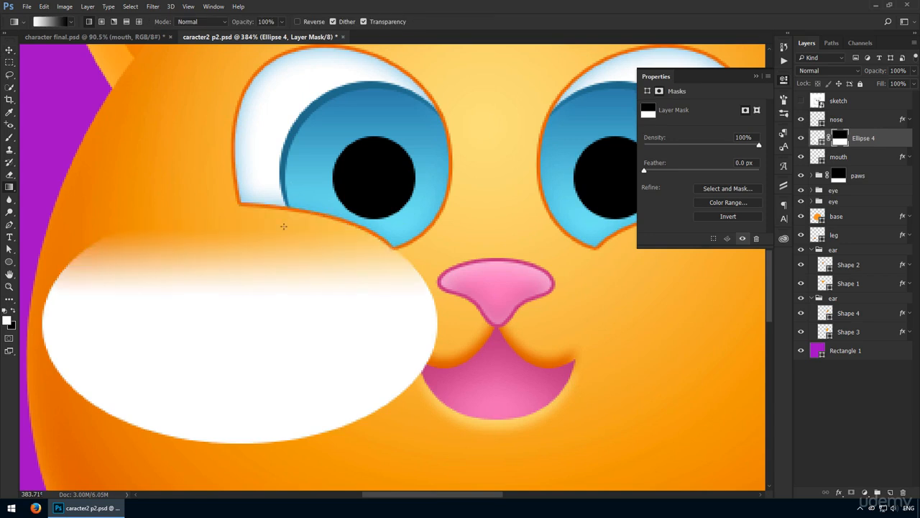
key(ctrl+i)
drag(274, 182, 276, 288)
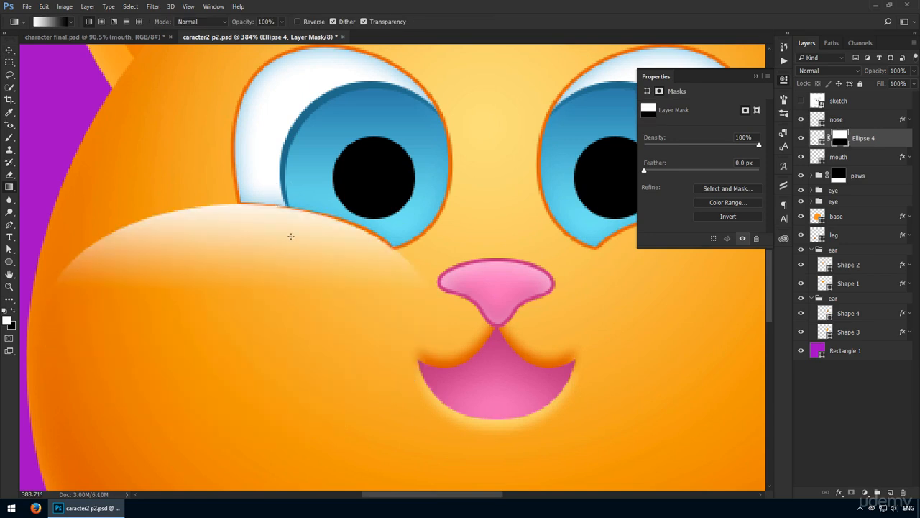
key(v)
key(ctrl+1)
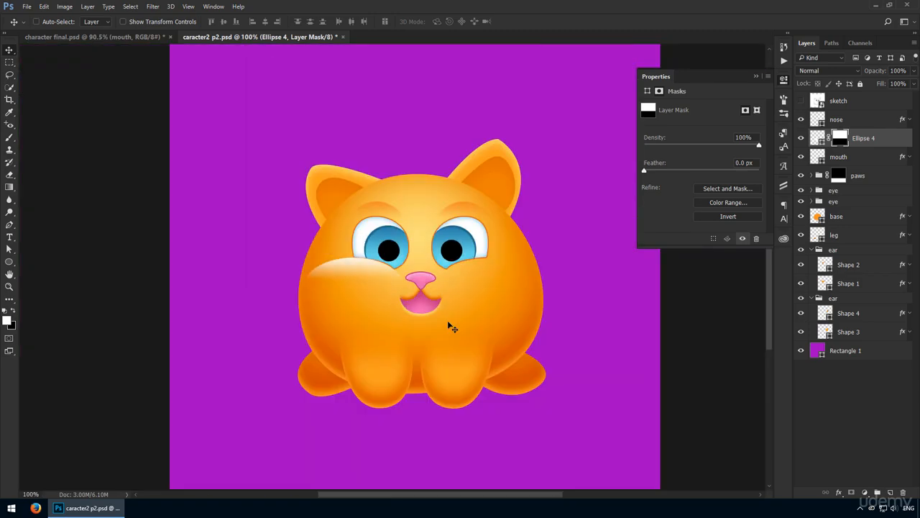
- Lower the masked cheek ellipse layer's opacity to 30%
key(5)
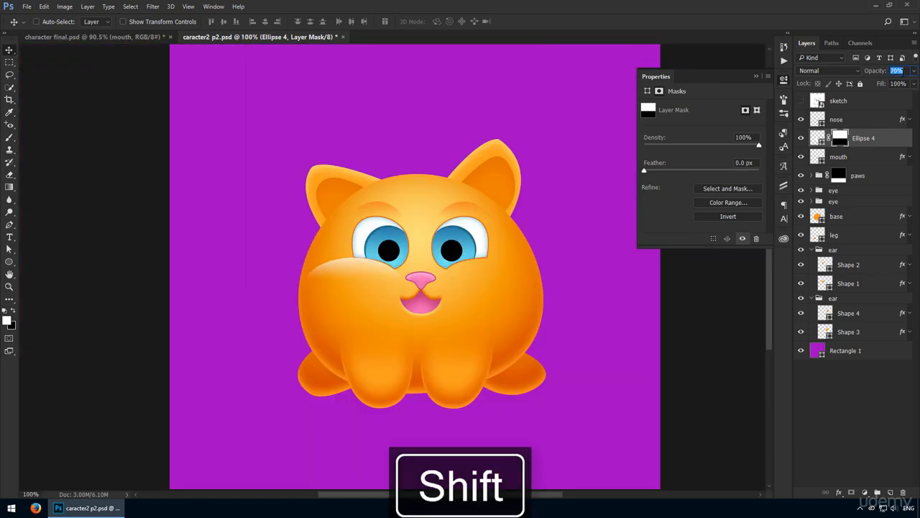
key(4)
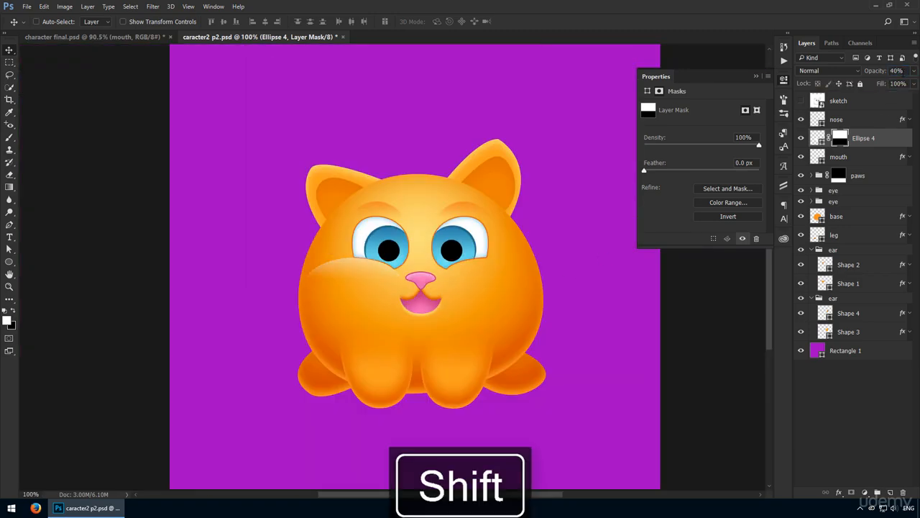
key(3)
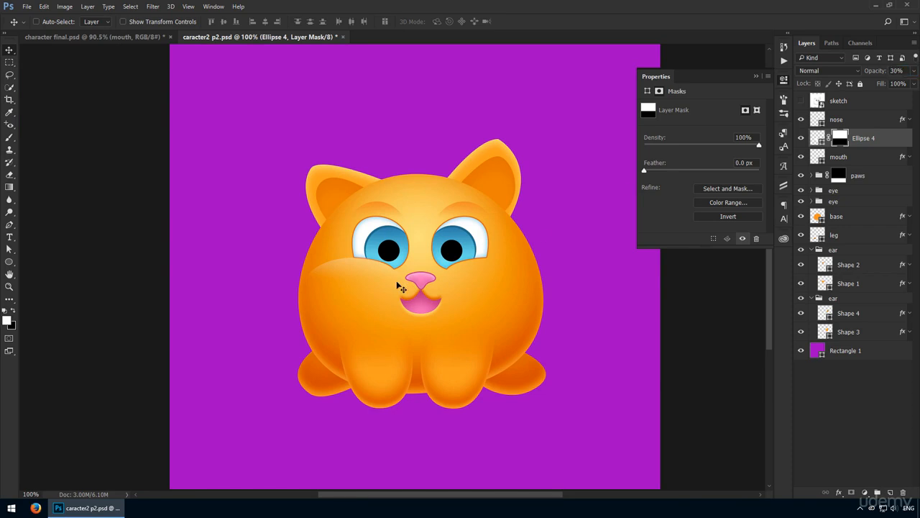
- Duplicate the masked cheek ellipse and place the copy under the other eye, at X 556 px and Y 541 px
drag(401, 284, 458, 287)
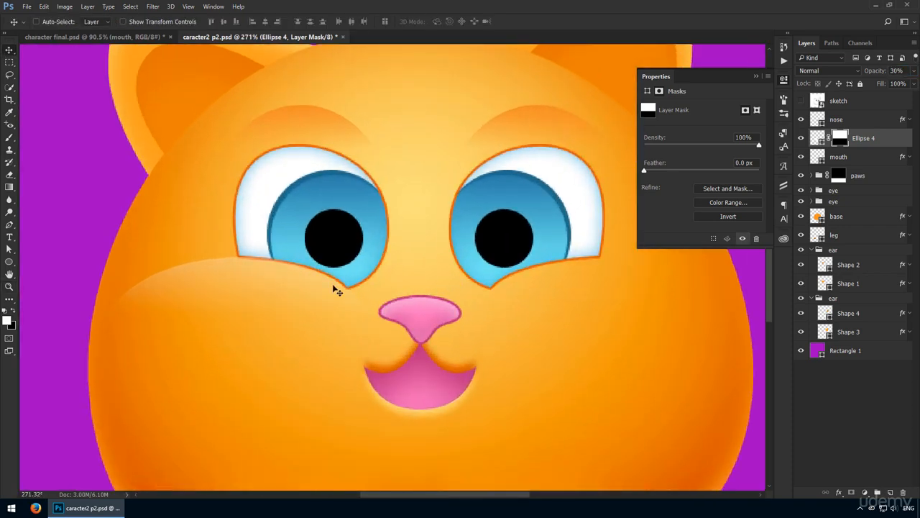
drag(333, 288, 605, 308)
scroll(526, 289, up, 5)
key(z)
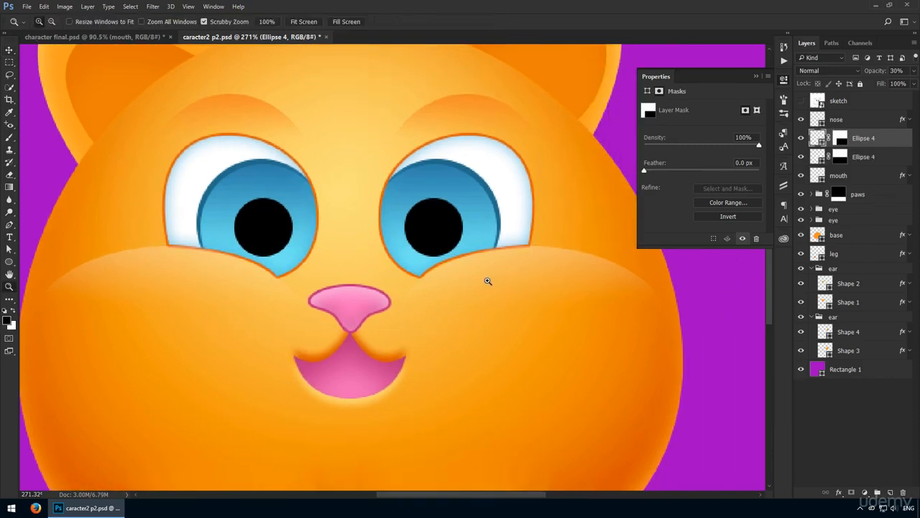
scroll(503, 294, down, 5)
key(v)
key(ctrl+1)
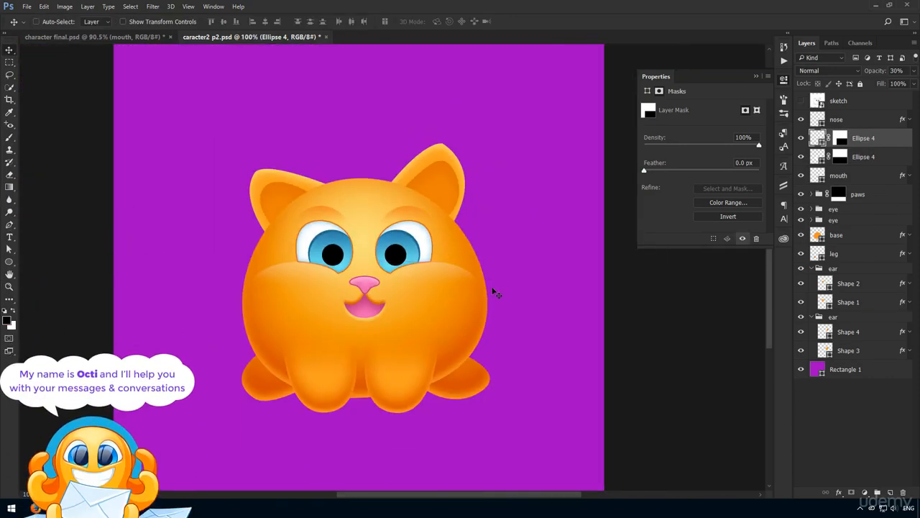
- Rename both Ellipse 4 layers to cheek
double_click(864, 138)
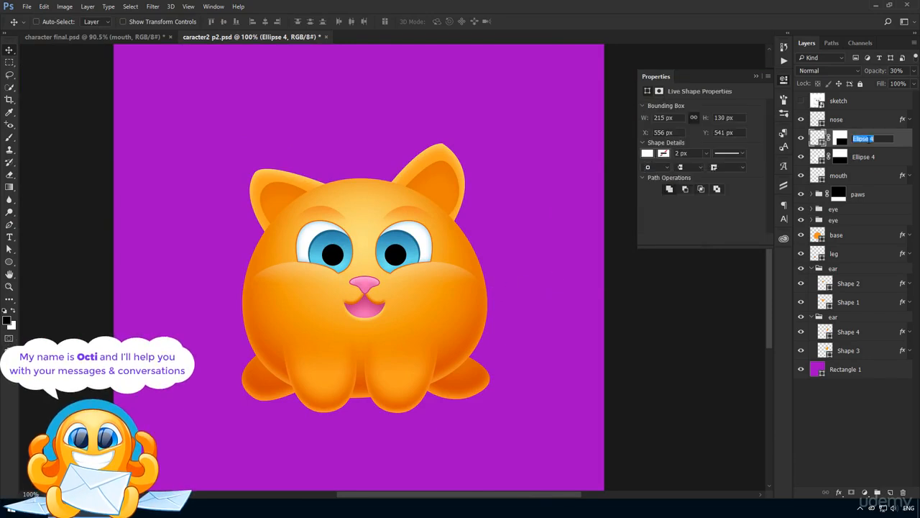
text(cheek)
key(Return)
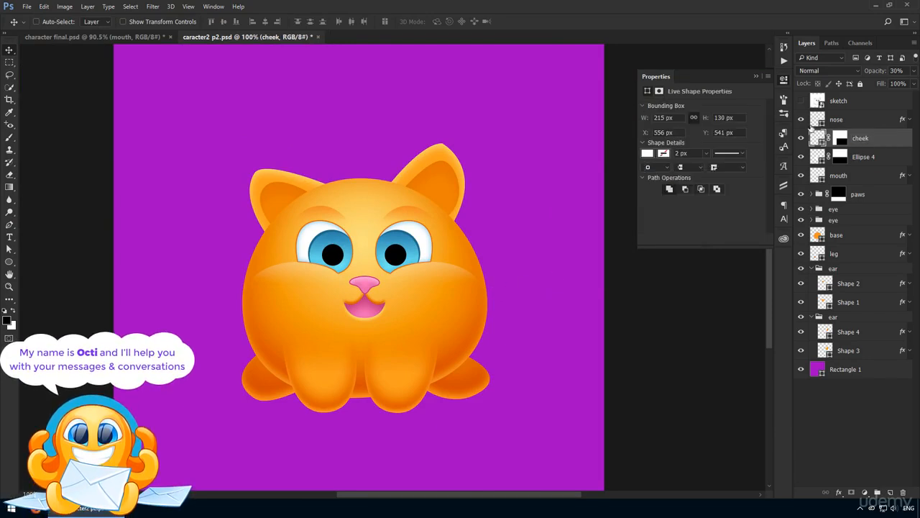
double_click(863, 157)
text(cheek)
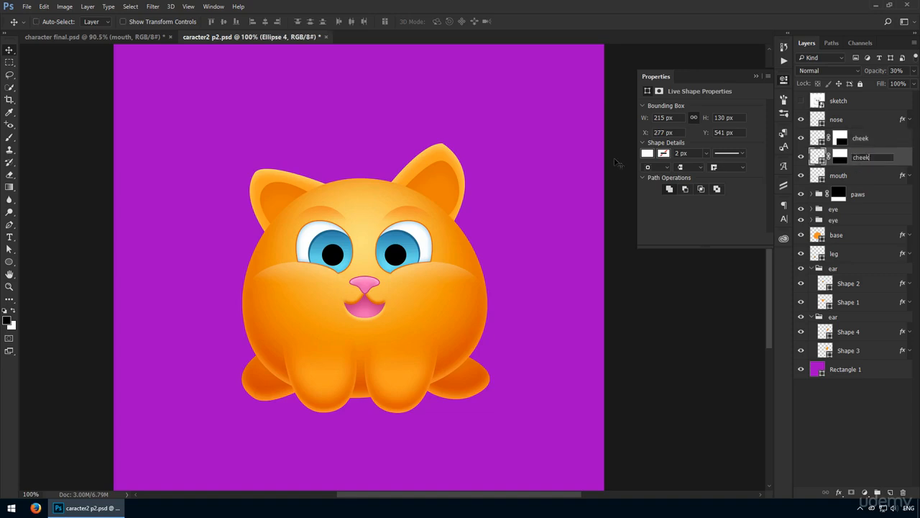
key(Return)
- Duplicate a cheek ellipse, center the copy around the nose and scale it down to 145 × 87 px
key(z)
drag(419, 218, 289, 309)
key(v)
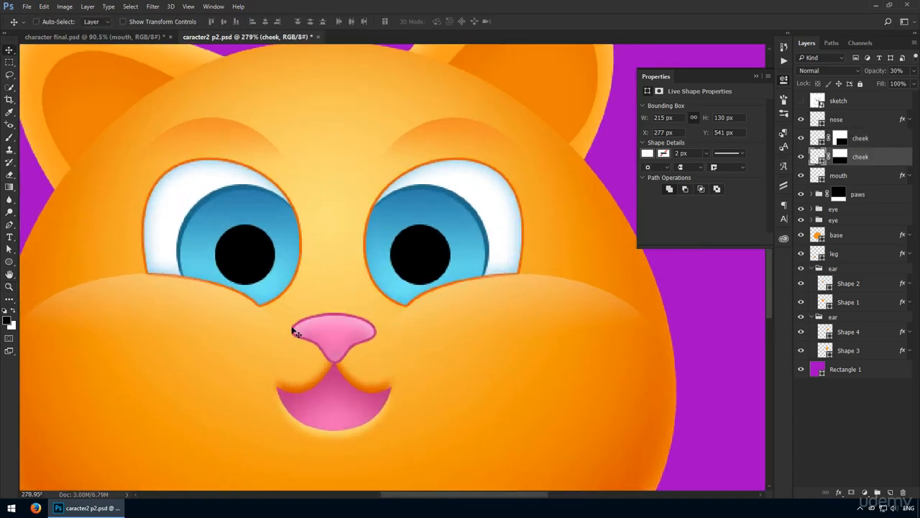
drag(505, 298, 406, 331)
key(ctrl+t)
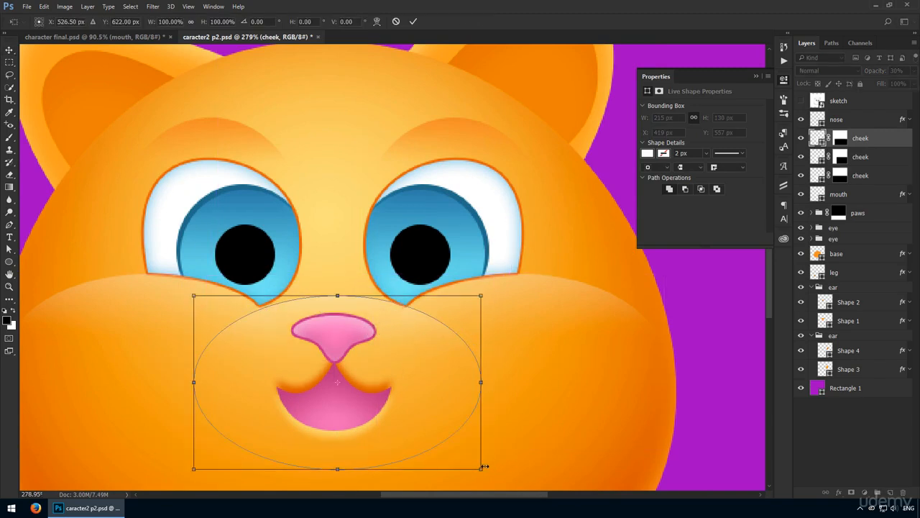
drag(484, 466, 334, 317)
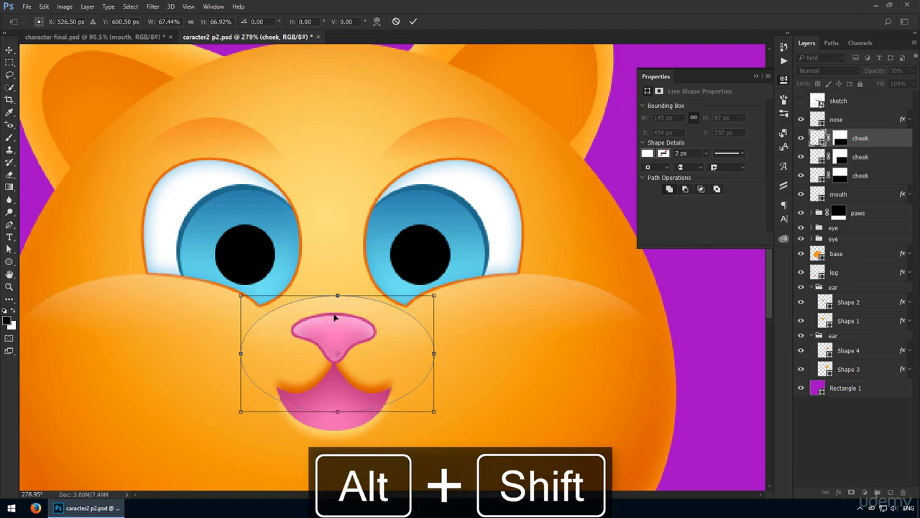
key(Return)
- Set the nose ellipse's opacity to 20% and redraw its mask gradient vertically so the highlight fades out near the nose's upper edge
key(2)
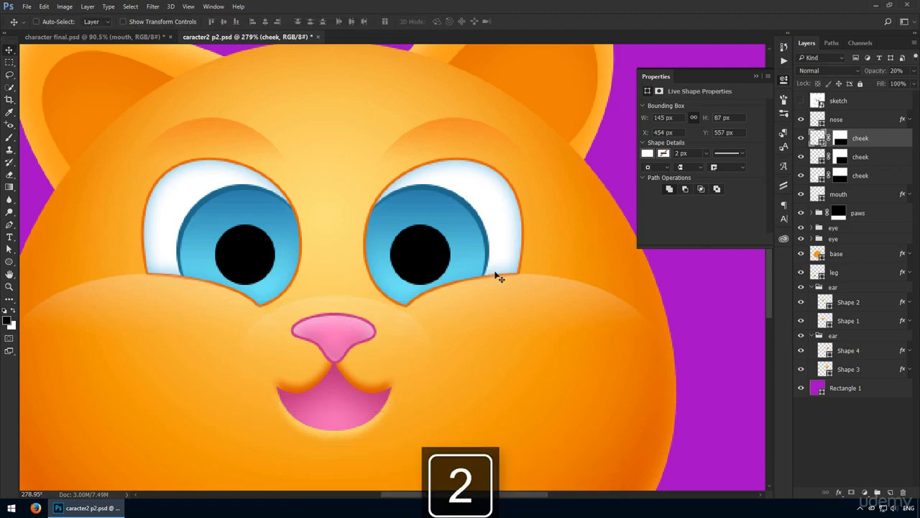
scroll(386, 329, up, 4)
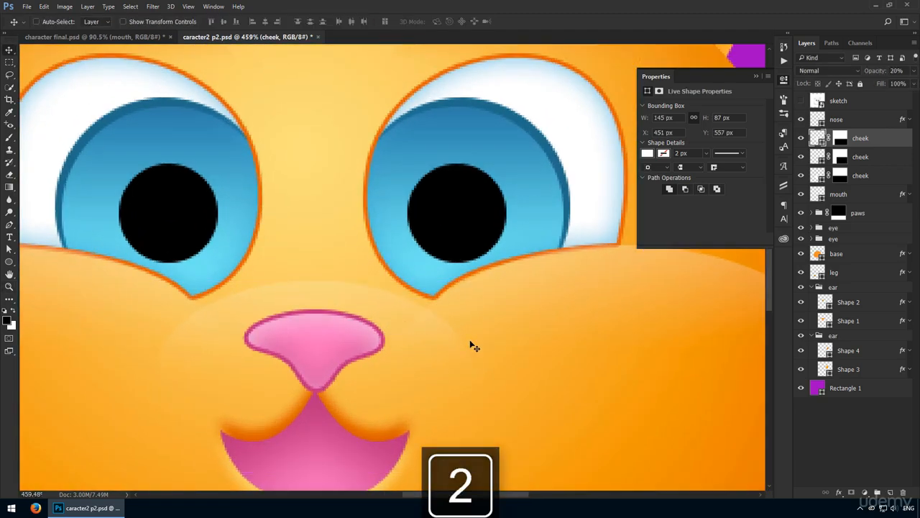
click(840, 137)
key(g)
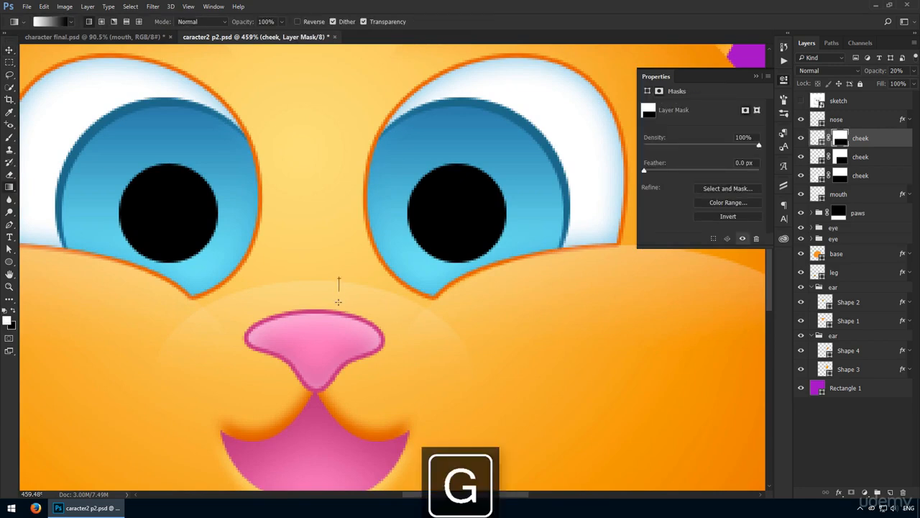
drag(338, 302, 338, 302)
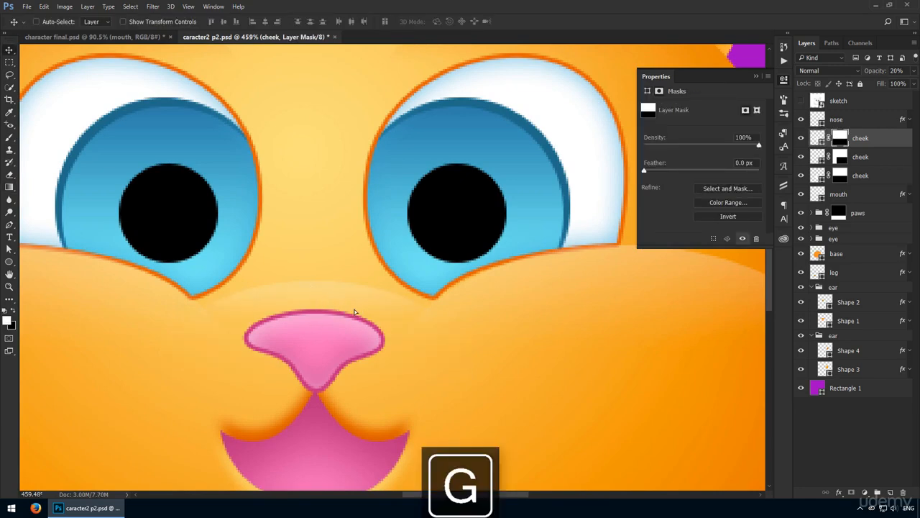
key(ctrl+1)
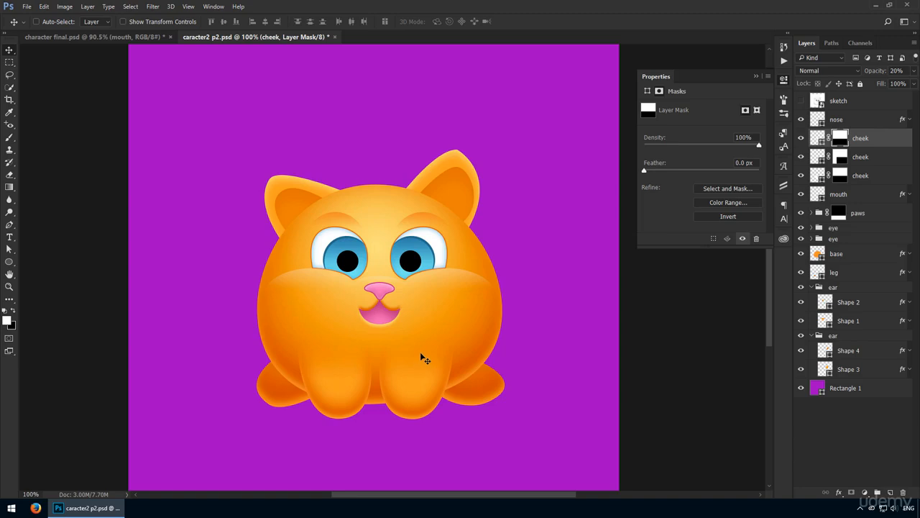
key(z)
drag(410, 298, 425, 257)
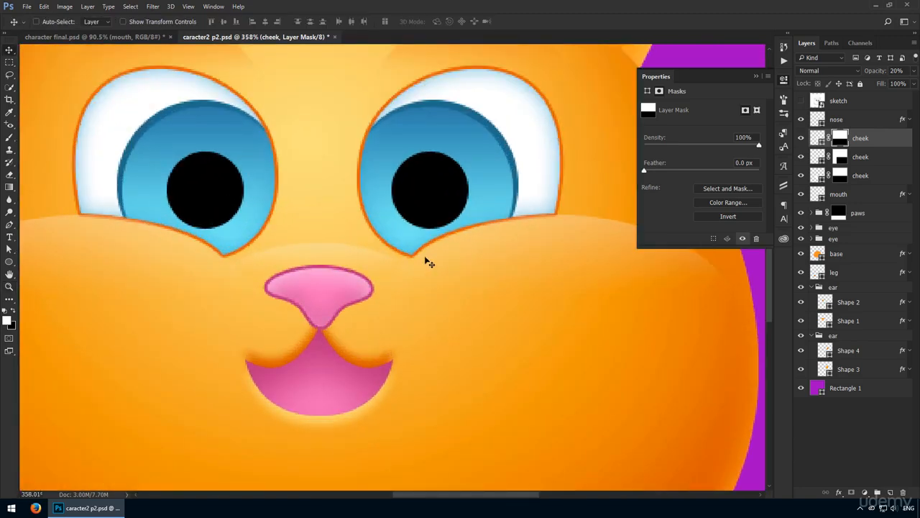
key(ctrl+1)
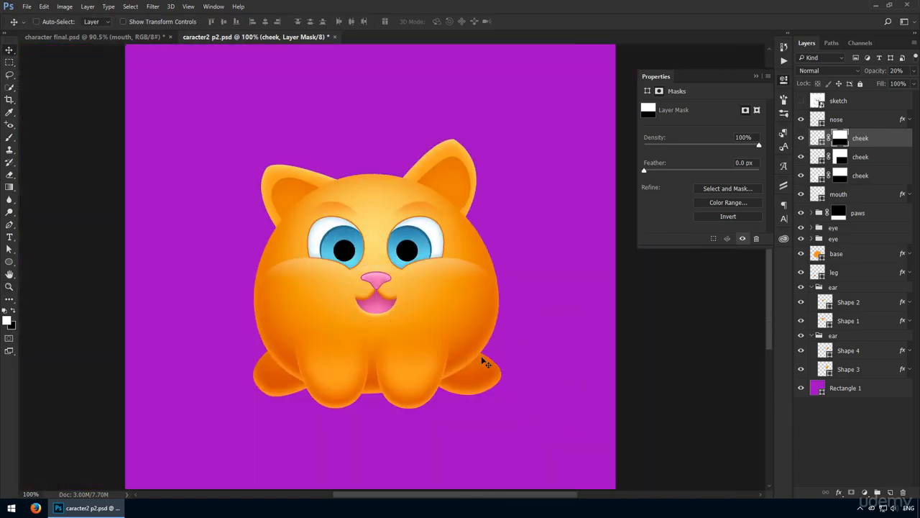
- Check the sketch, hide it again and create a 30 × 70 px rounded rectangle with 15 px corner radii above its layer
click(801, 101)
click(842, 102)
click(802, 100)
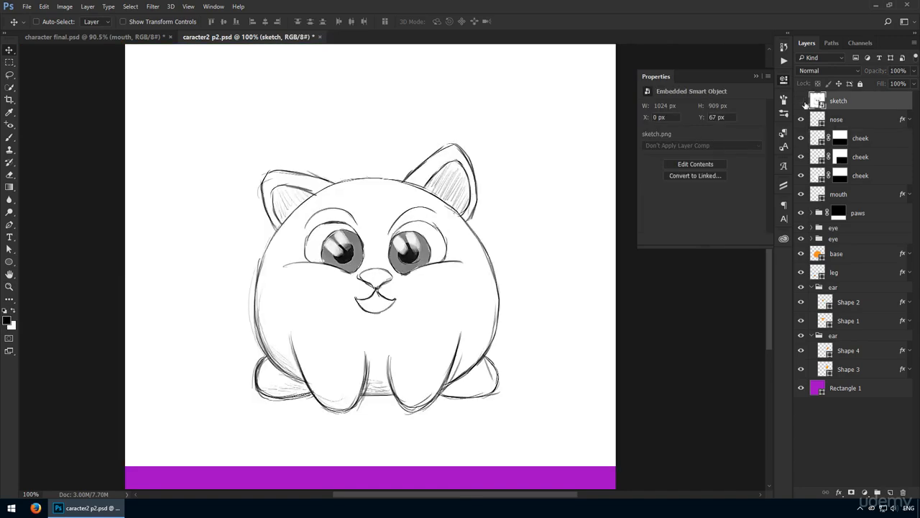
scroll(396, 216, up, 3)
click(10, 262)
key(shift+u)
click(259, 250)
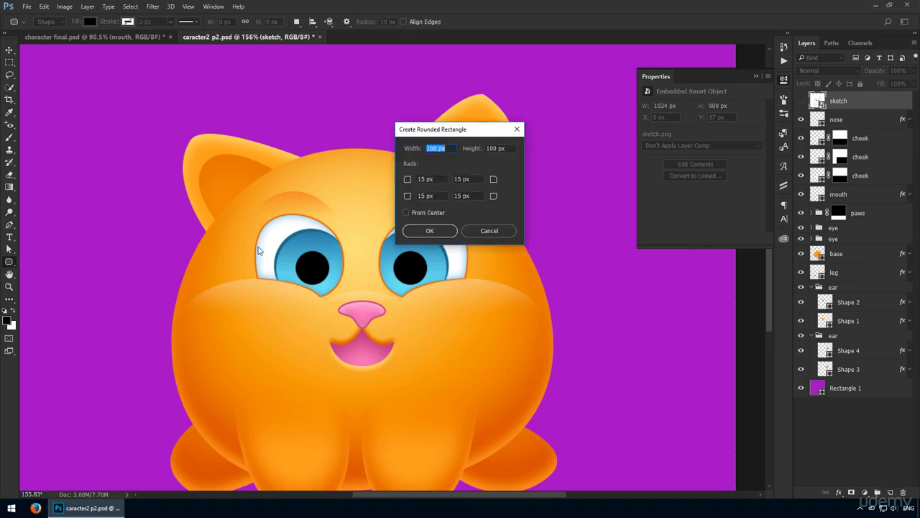
text(30)
key(Tab)
text(70)
key(Tab)
key(Return)
- Move the rounded rectangle onto the eye at X 417 px and Y 504 px, and change its fill color to white
key(v)
scroll(269, 253, up, 8)
drag(258, 309, 320, 315)
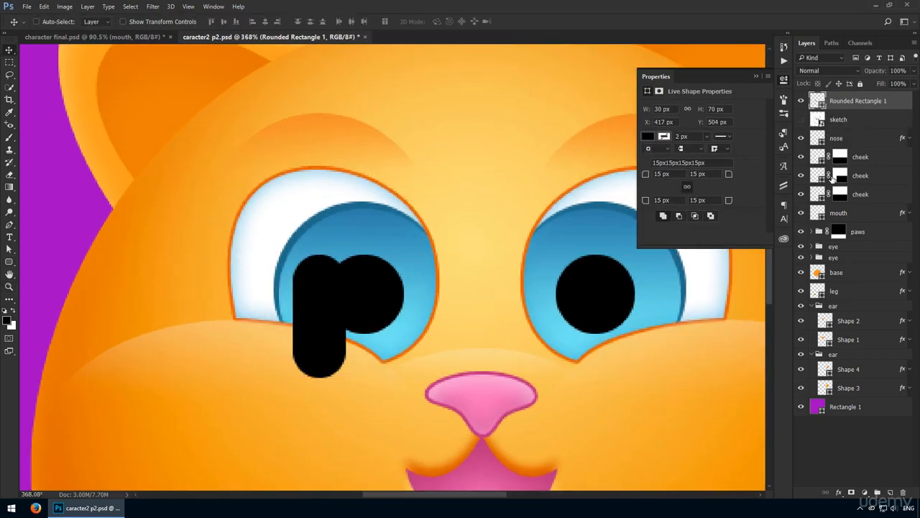
double_click(818, 103)
drag(547, 237, 268, 70)
key(Return)
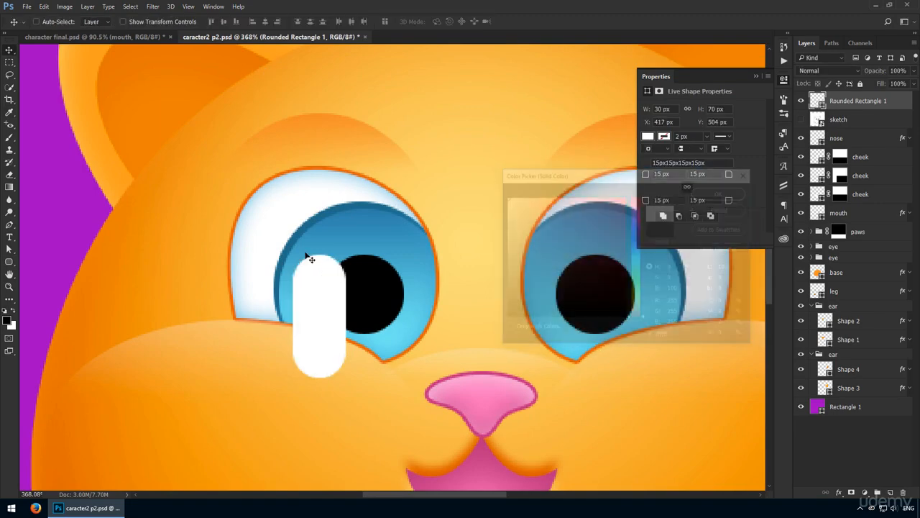
- Rotate the white rounded rectangle to 145° and position it diagonally across the iris and pupil
drag(311, 259, 302, 252)
key(ctrl+t)
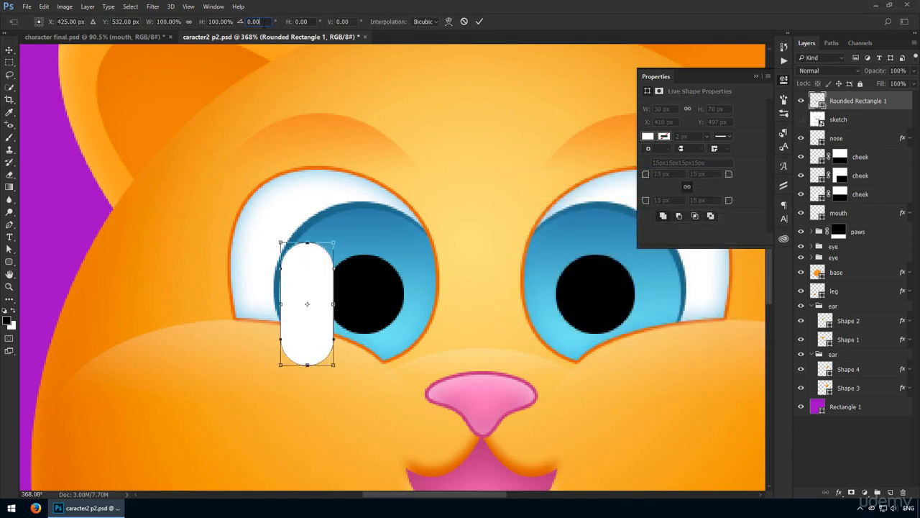
text(145)
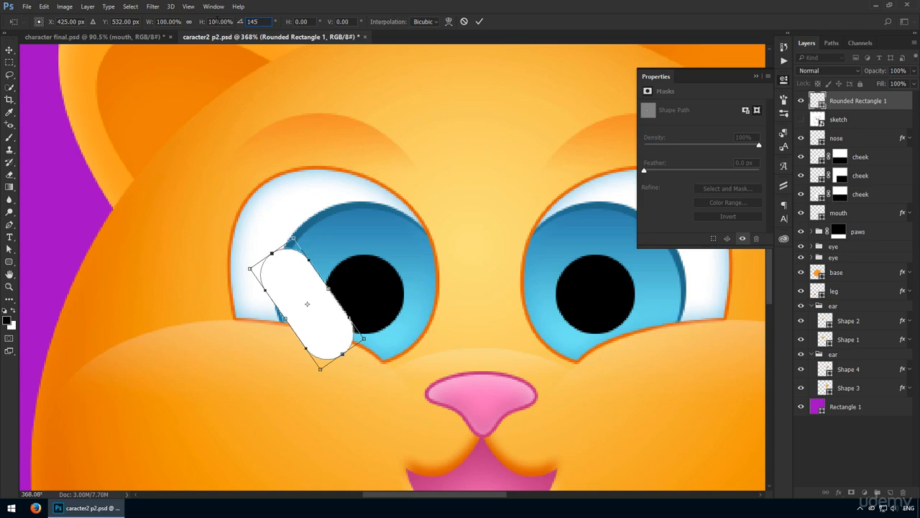
key(Return)
drag(261, 218, 289, 196)
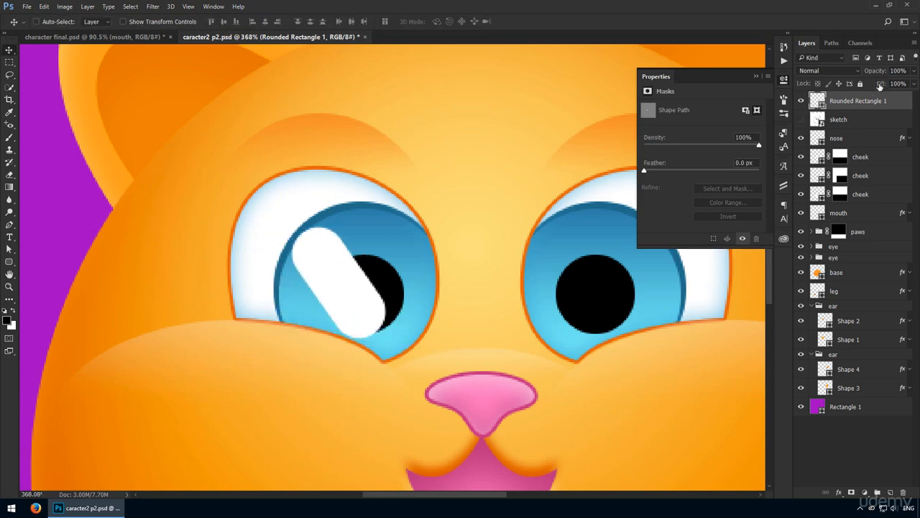
- Set the rounded rectangle layer's fill to 0% and add a Gradient Overlay with the Linear Dodge (Add) blend mode
drag(880, 85, 730, 189)
double_click(893, 102)
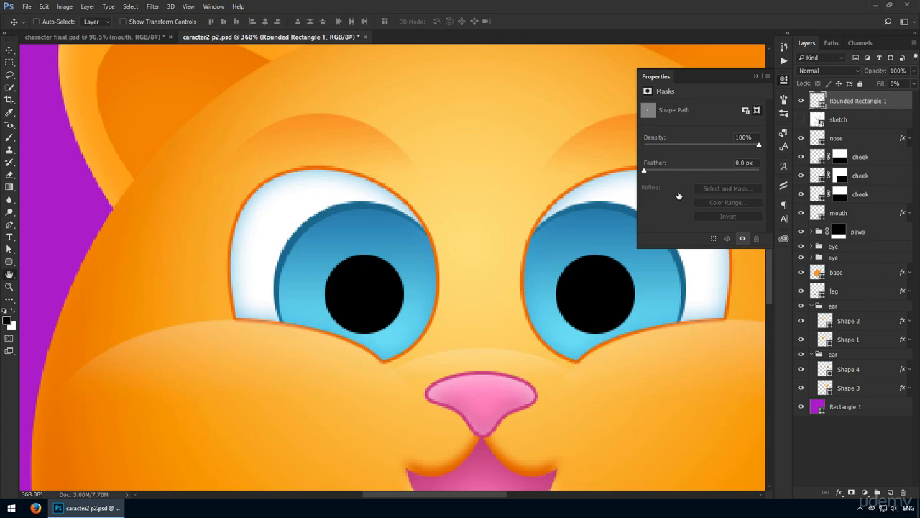
click(562, 285)
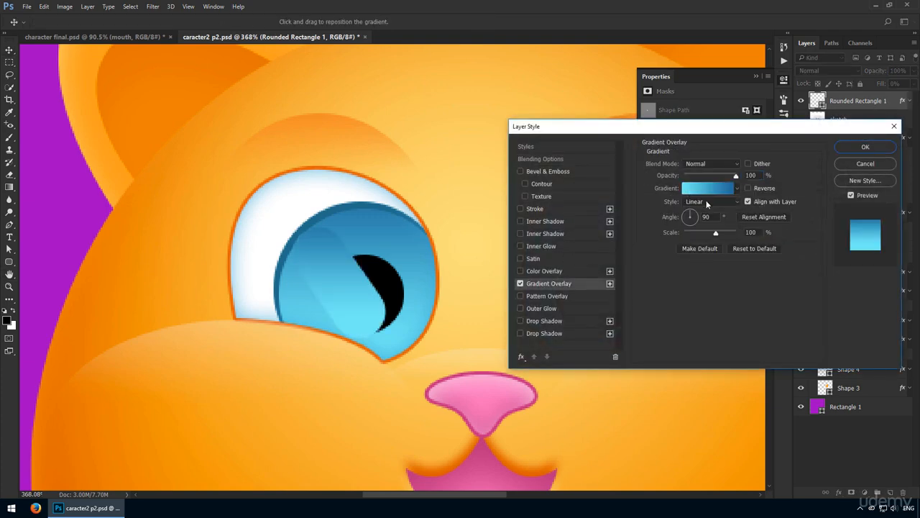
click(712, 163)
click(728, 260)
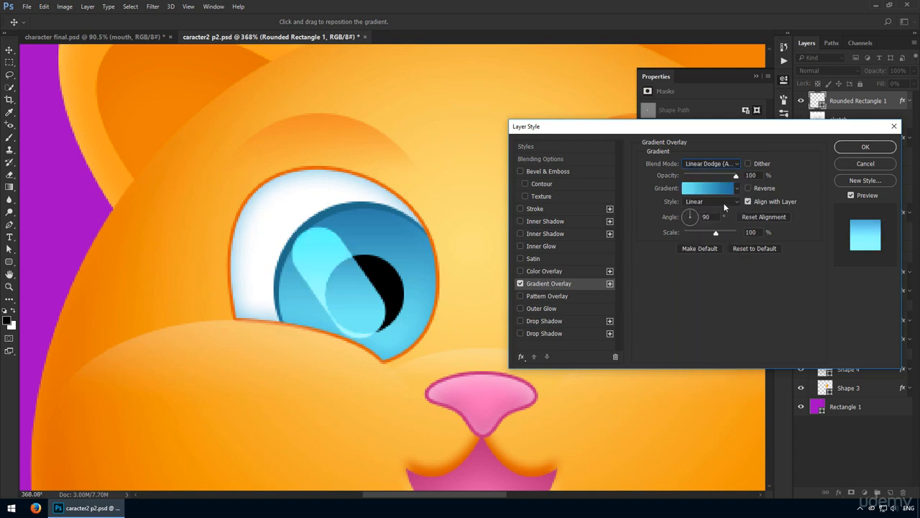
- Set the gradient overlay's opacity to 60% and its angle to 135°
key(shift+Down)
key(shift+Down)
key(shift+Down)
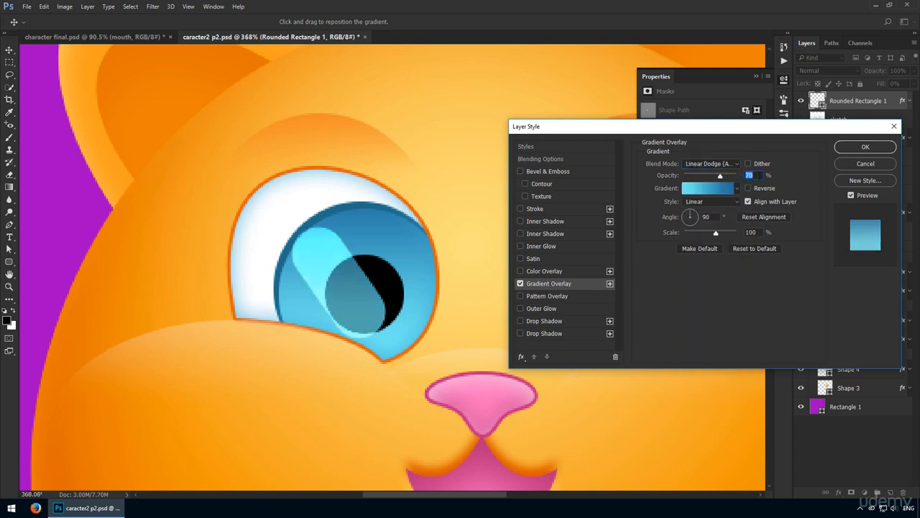
key(shift+Down)
key(Tab)
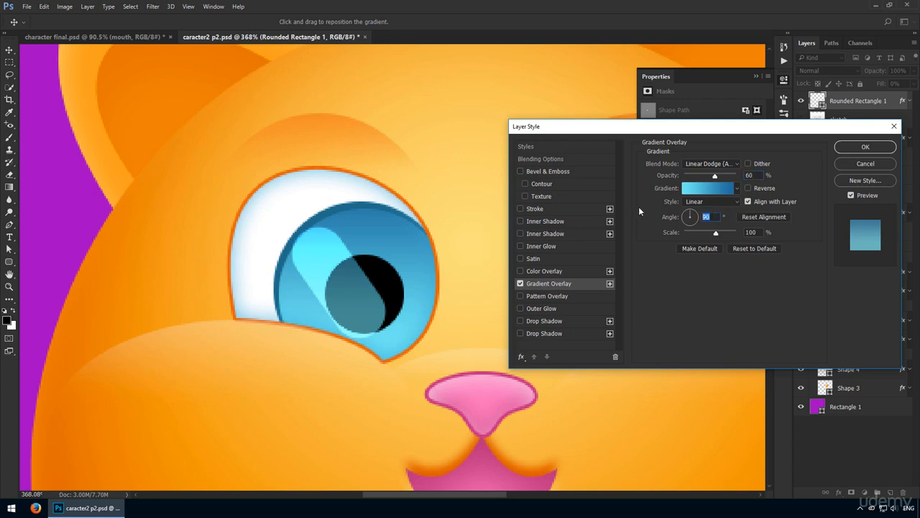
text(135)
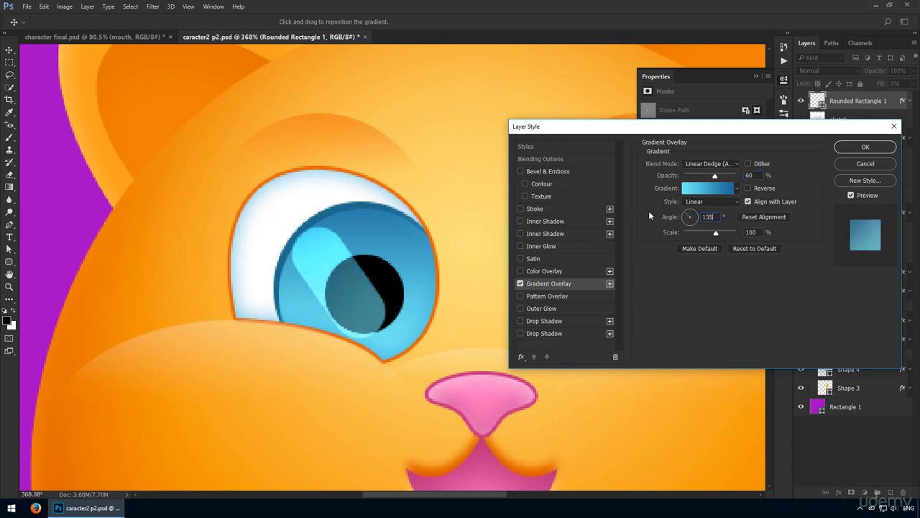
- Switch the overlay to the Foreground to Transparent gradient, make its color stops white (ffffff) and reposition it on the highlight
click(695, 188)
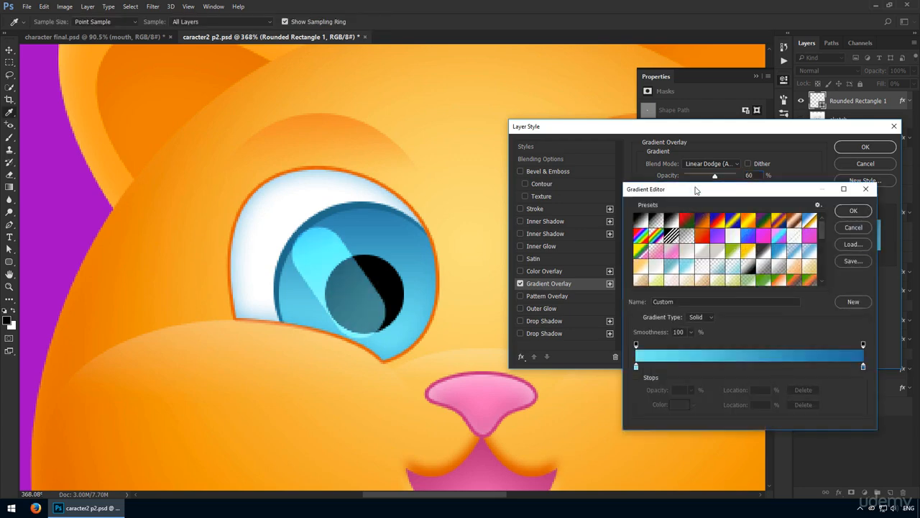
click(657, 221)
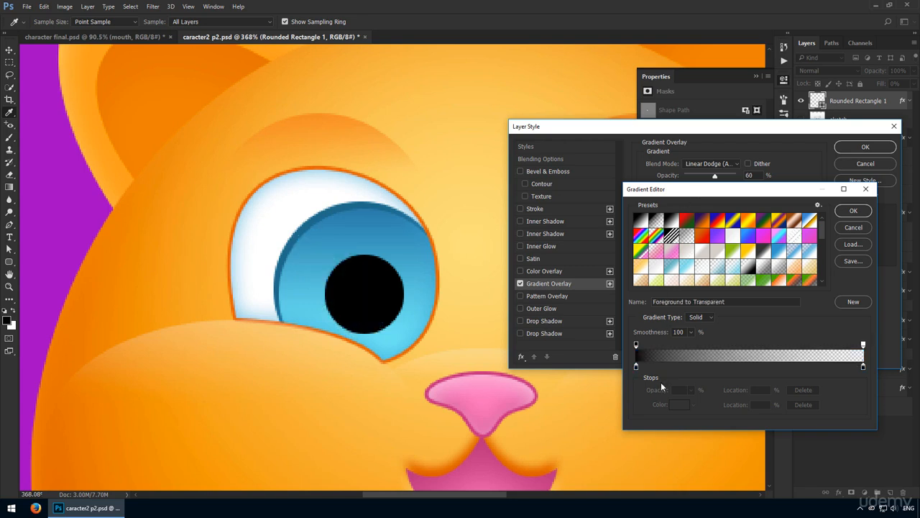
click(636, 367)
drag(554, 386, 616, 370)
double_click(864, 368)
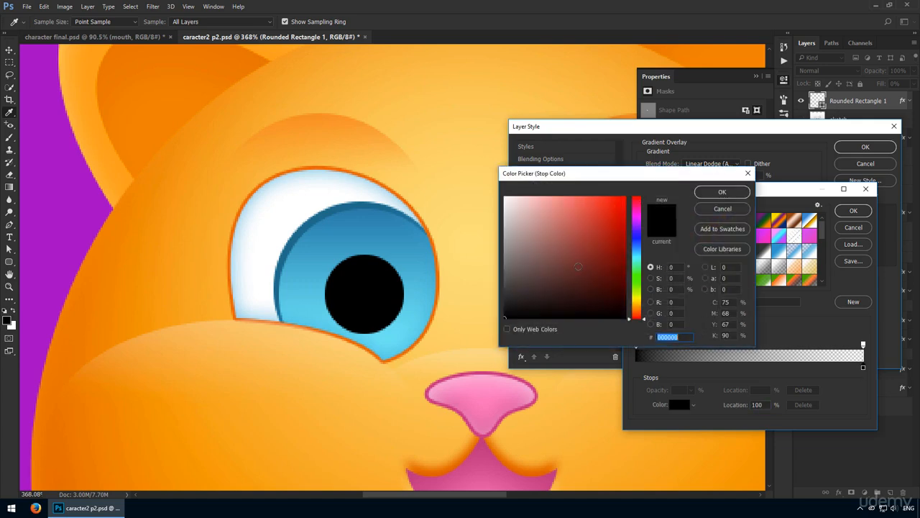
text(ffffff)
key(Return)
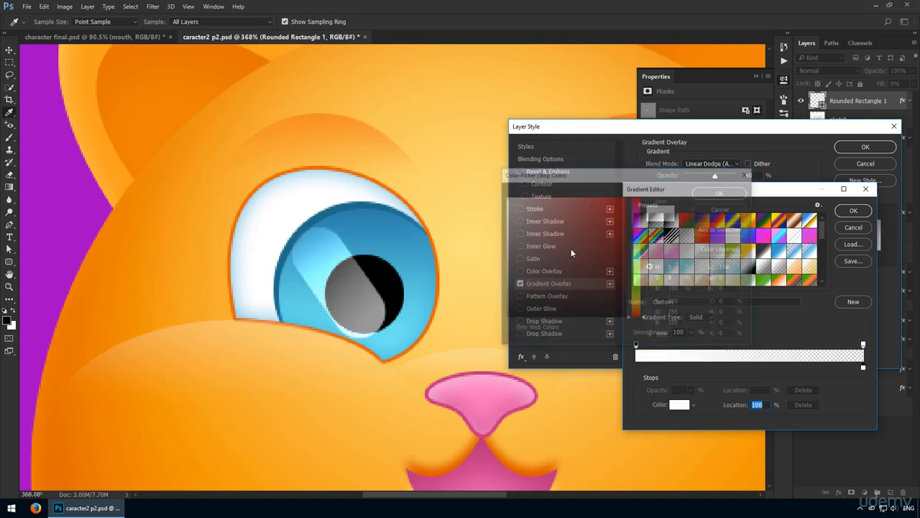
click(855, 211)
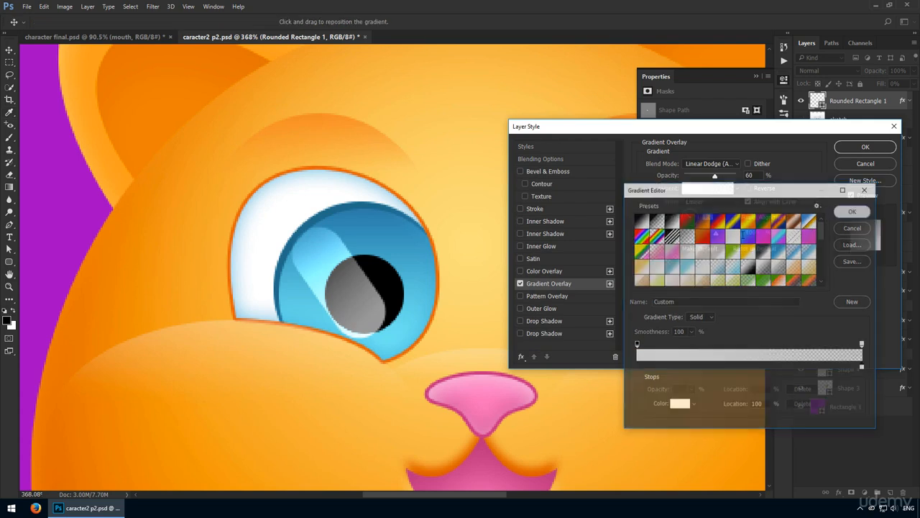
drag(337, 301, 375, 338)
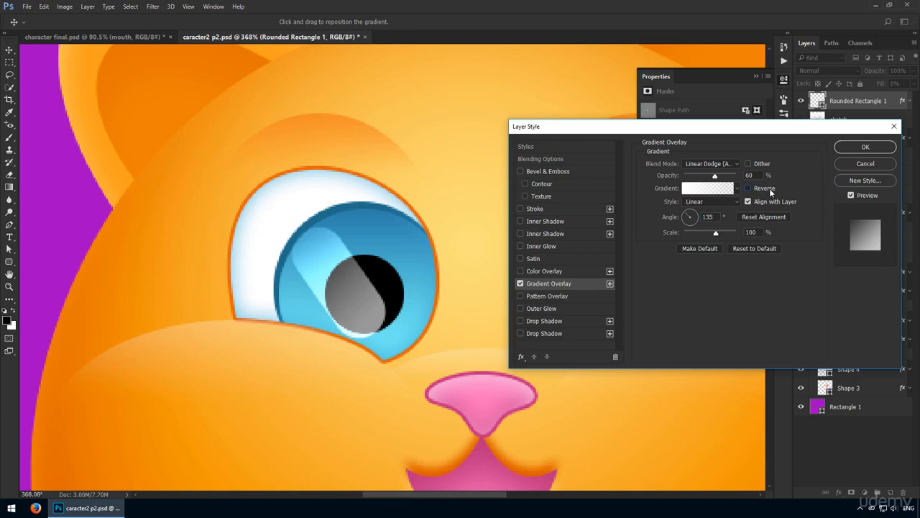
- Reverse the gradient overlay on the eye highlight and apply the layer style
click(769, 188)
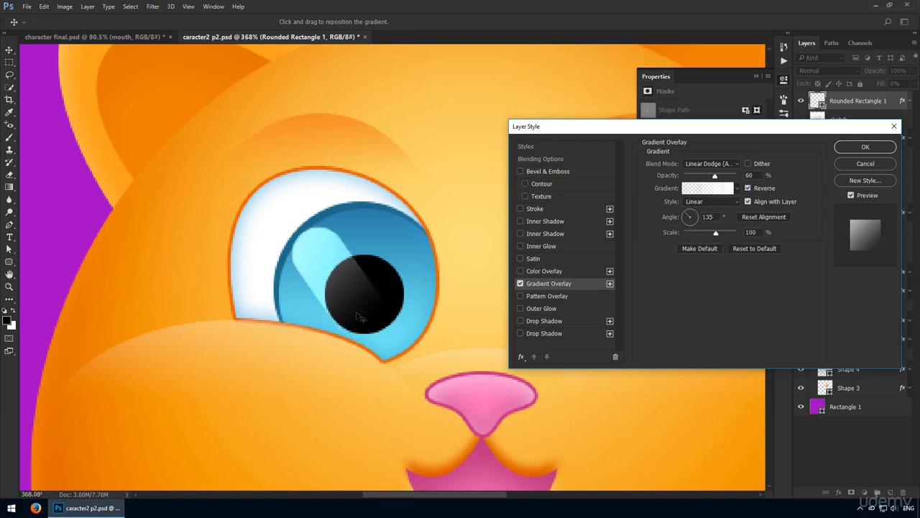
click(865, 147)
- Warp the eye highlight into a teardrop, rounded on the iris and tapering to a point at the pupil's lower edge
drag(336, 273, 343, 302)
key(ctrl+t)
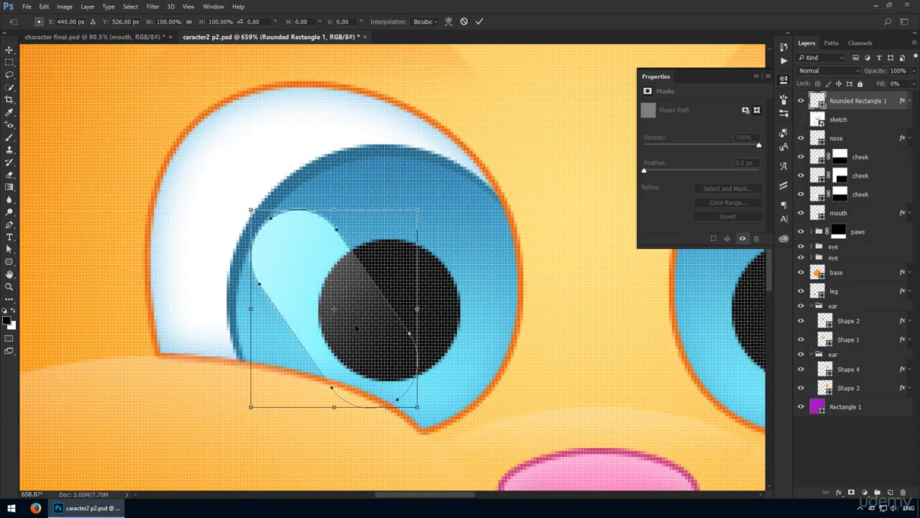
right_click(357, 327)
click(363, 396)
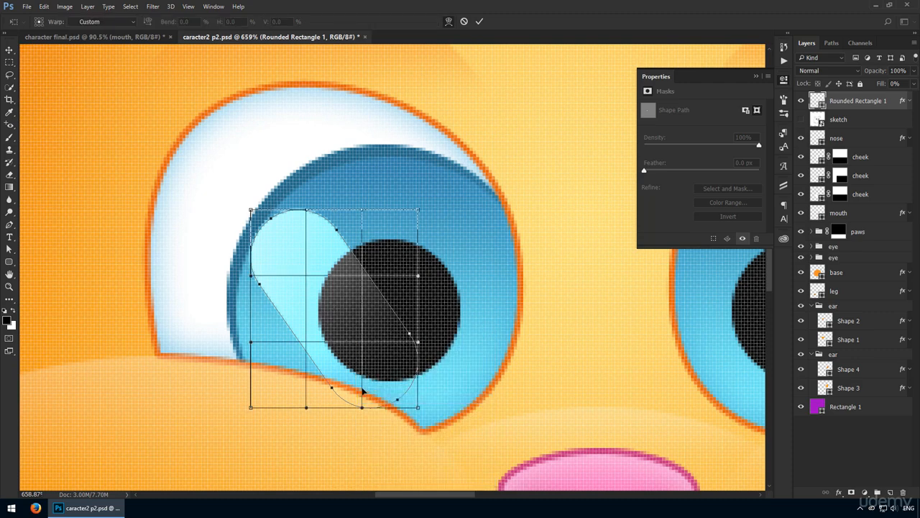
drag(363, 392, 404, 360)
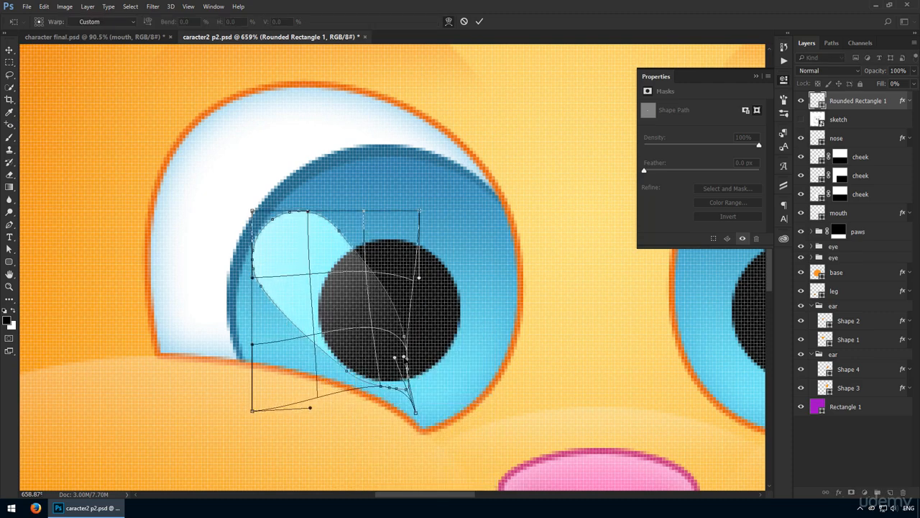
drag(401, 323, 362, 354)
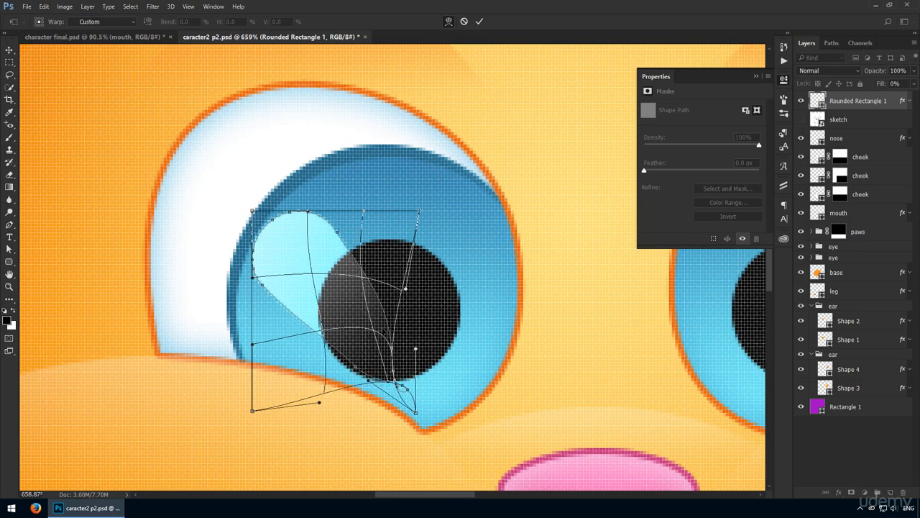
drag(280, 291, 282, 259)
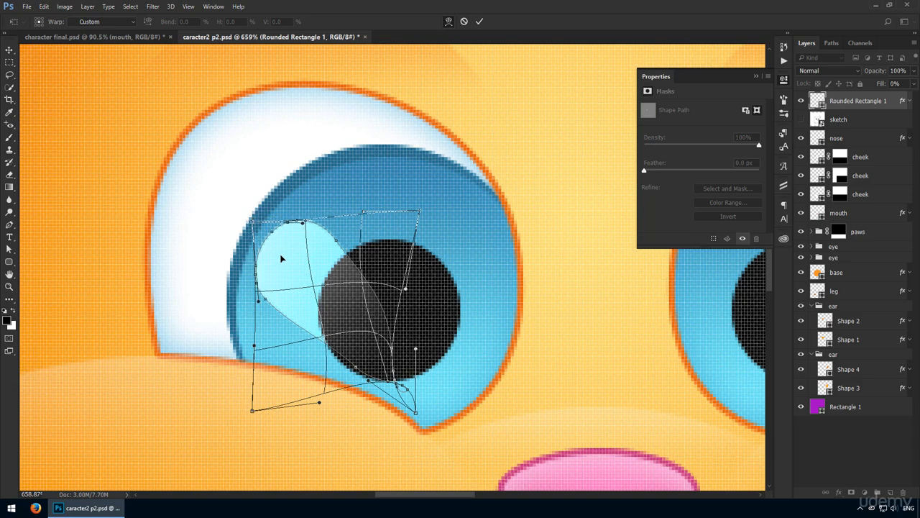
drag(350, 285, 397, 295)
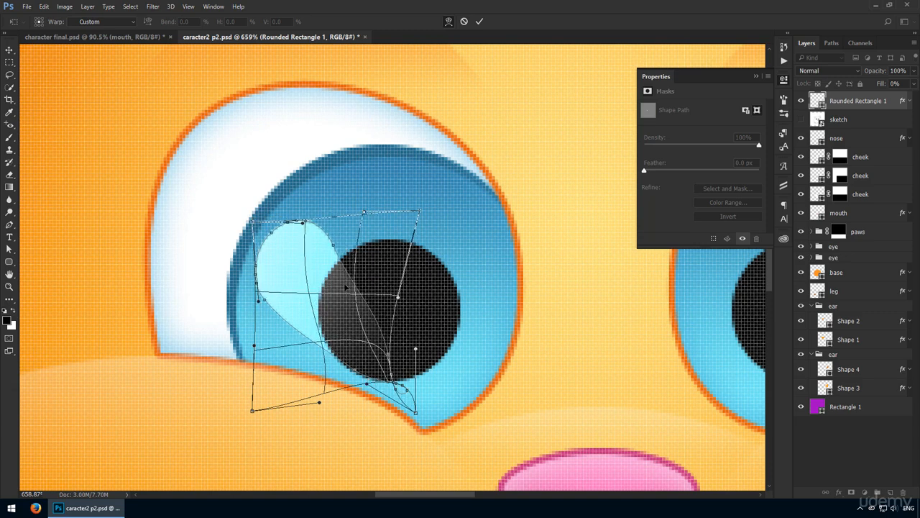
drag(334, 246, 322, 245)
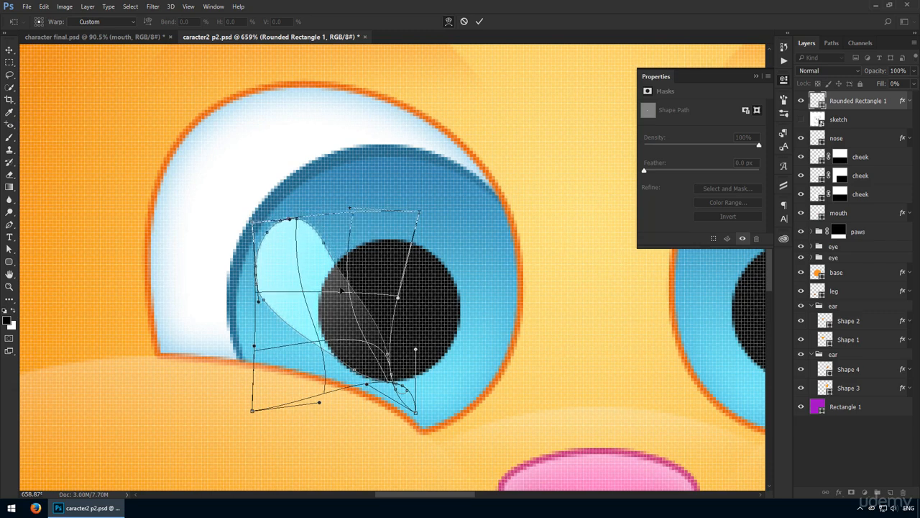
drag(341, 290, 334, 276)
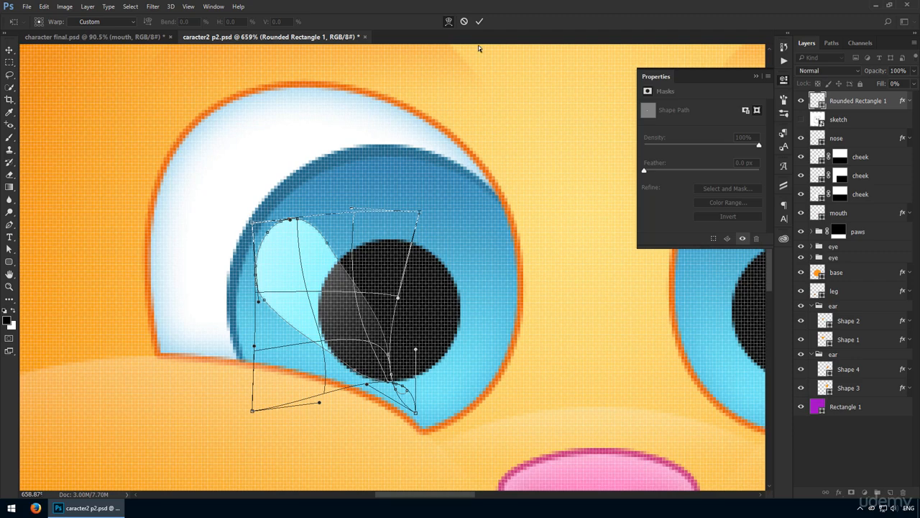
click(478, 21)
- Duplicate the teardrop highlight and place the copy over the upper part of the iris and the pupil
drag(323, 311, 397, 263)
key(ctrl+t)
drag(545, 273, 543, 314)
key(ctrl+z)
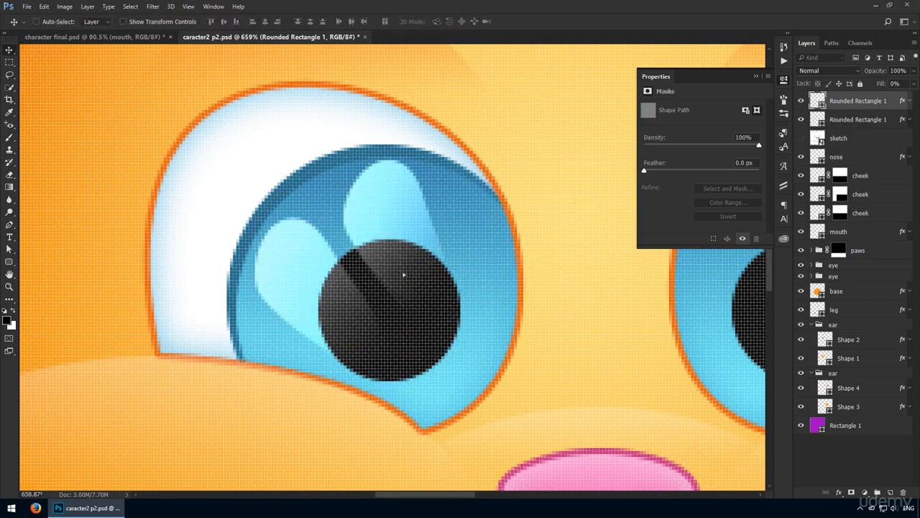
drag(402, 273, 394, 267)
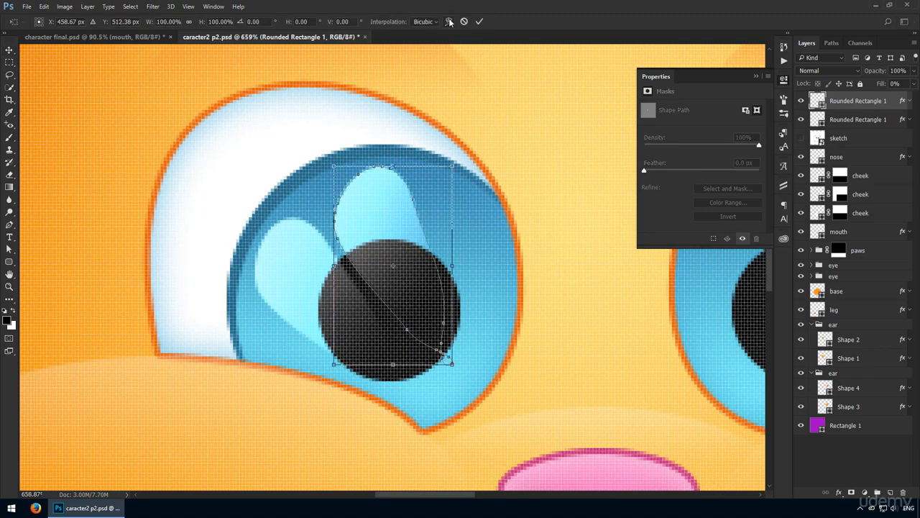
- Warp the copied highlight so its wide end follows the iris's upper edge and its side narrows over the pupil
click(449, 22)
drag(335, 216, 324, 191)
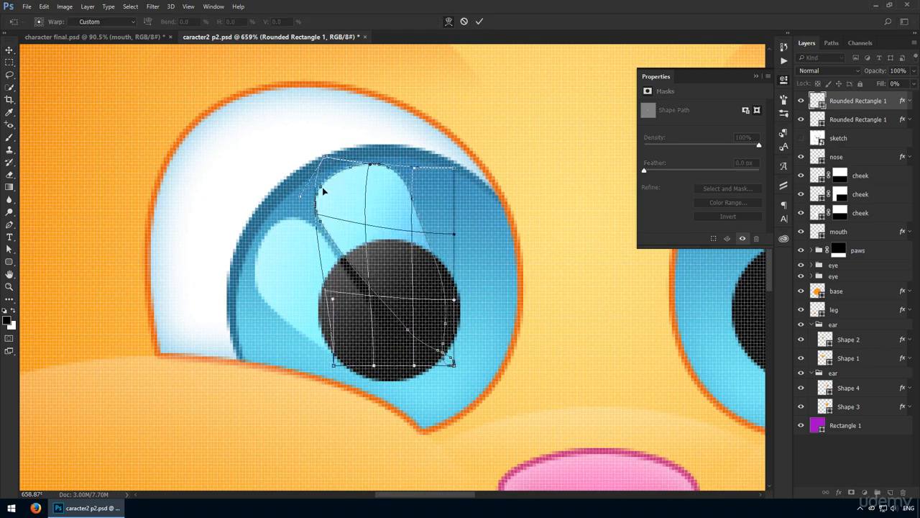
drag(455, 299, 405, 316)
click(479, 21)
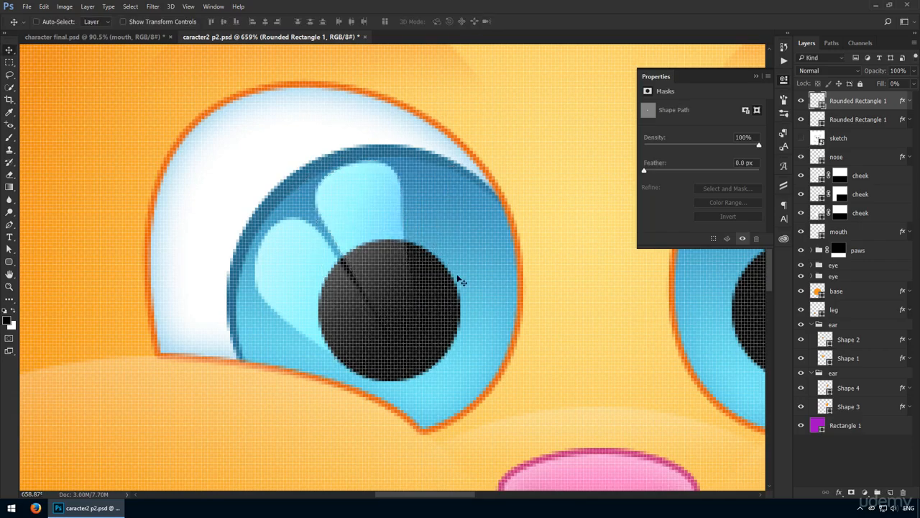
- Group the two rounded rectangle highlight layers and name the group glare
key(ctrl+1)
key(ctrl+plus)
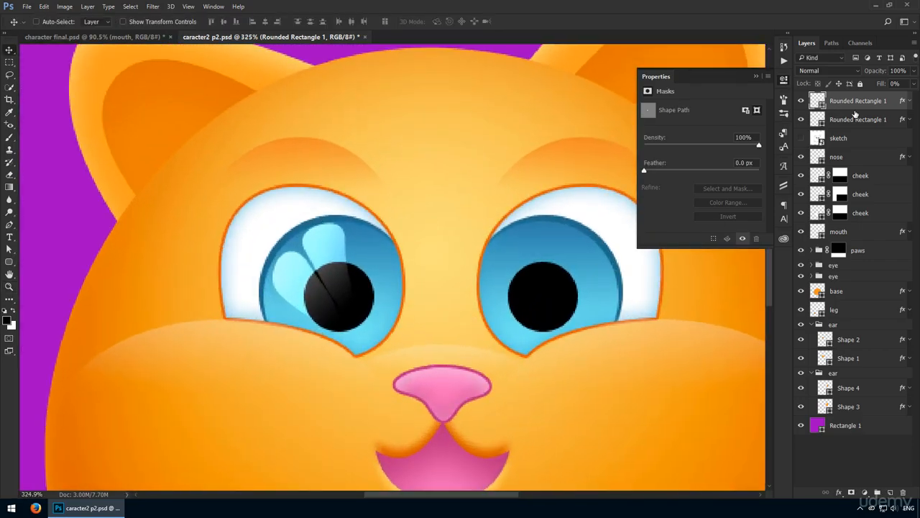
shift+click(855, 119)
key(ctrl+g)
double_click(839, 97)
text(glare)
key(Return)
- Duplicate the glare group horizontally onto the cat's other eye
key(ctrl+1)
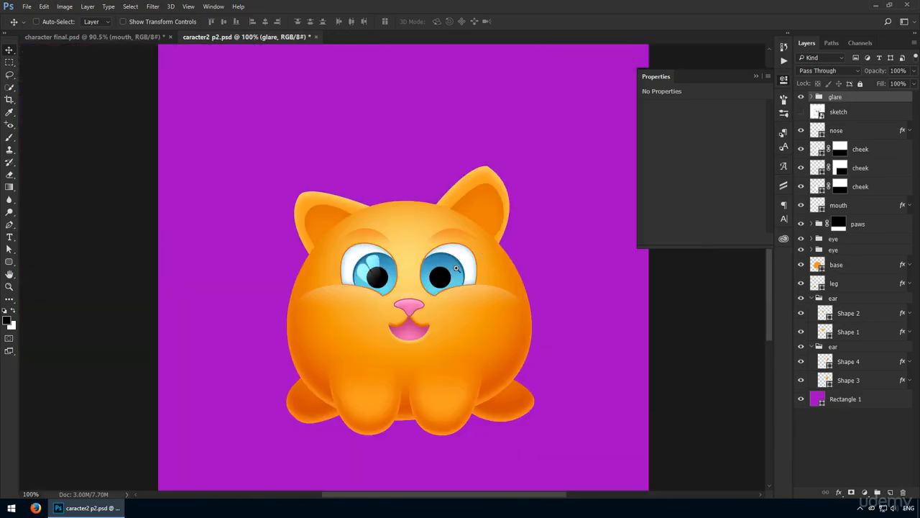
scroll(460, 307, up, 3)
drag(442, 301, 622, 301)
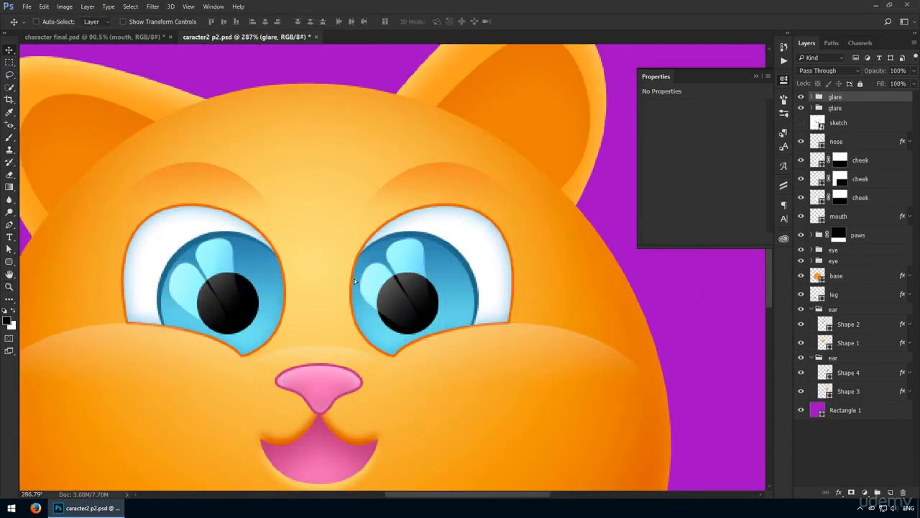
- Move each glare group into its matching eye group and collapse the layer groups
click(801, 108)
click(802, 108)
click(811, 250)
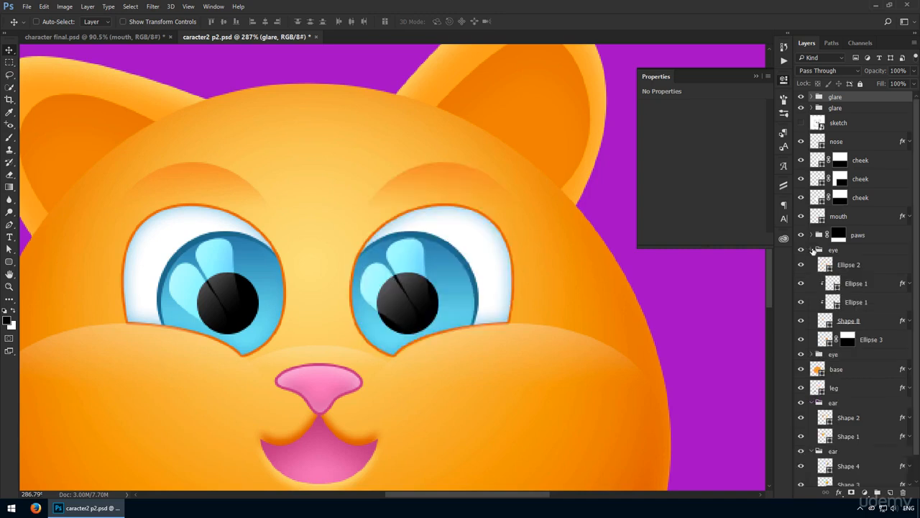
drag(839, 101, 835, 256)
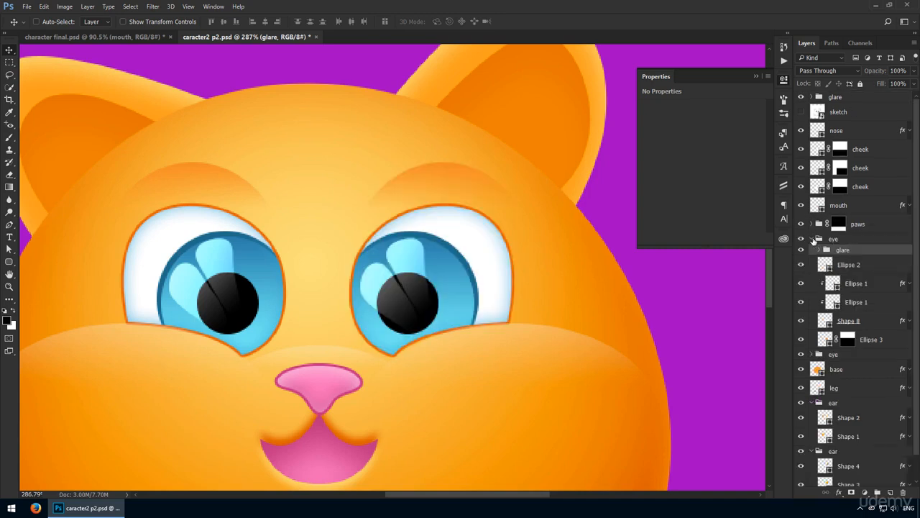
click(812, 238)
drag(838, 98, 848, 236)
click(812, 227)
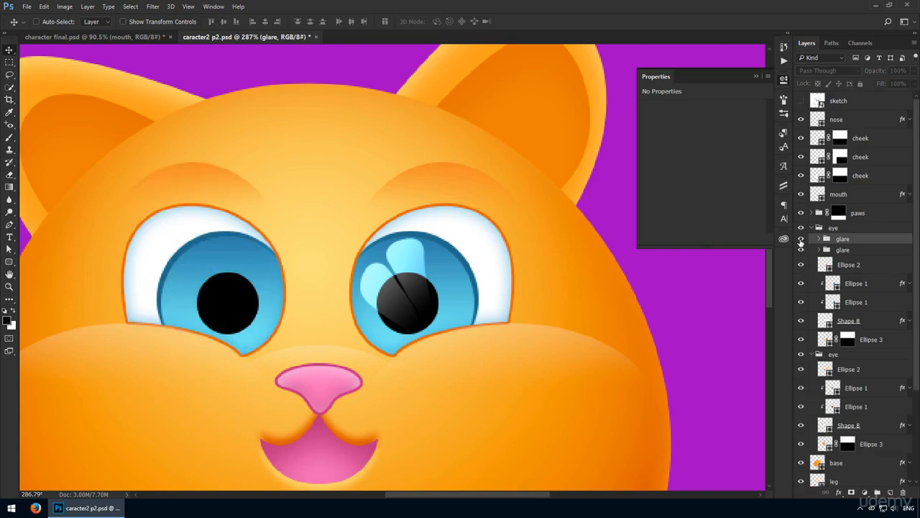
drag(842, 239, 837, 354)
ctrl+click(816, 227)
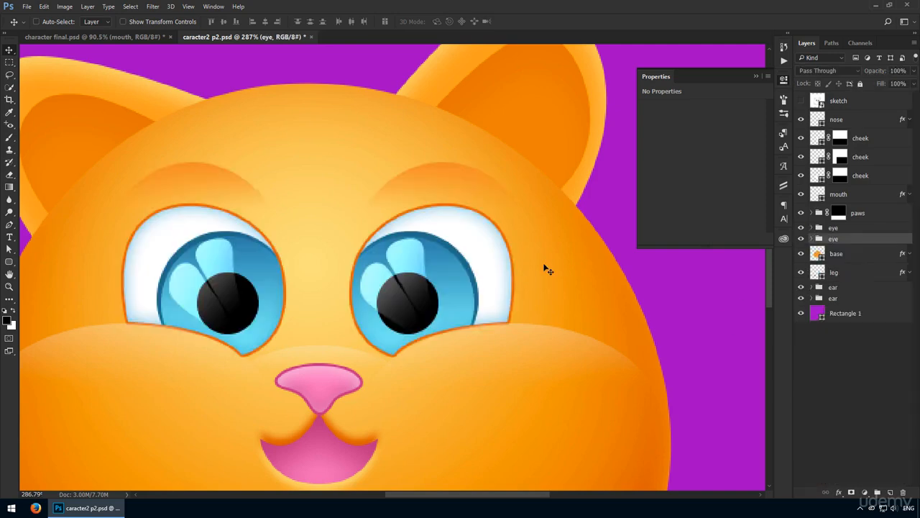
- Group the cat's base and leg layers together
key(ctrl+1)
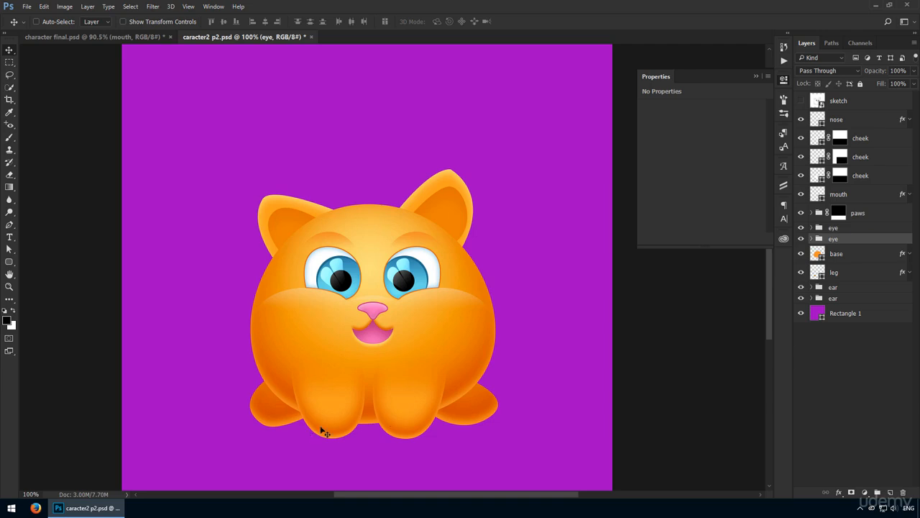
click(784, 79)
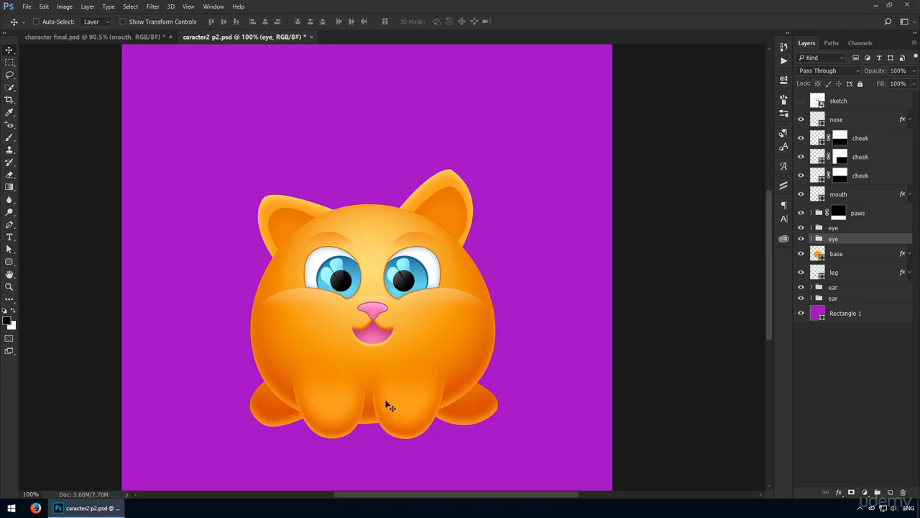
drag(367, 422, 445, 392)
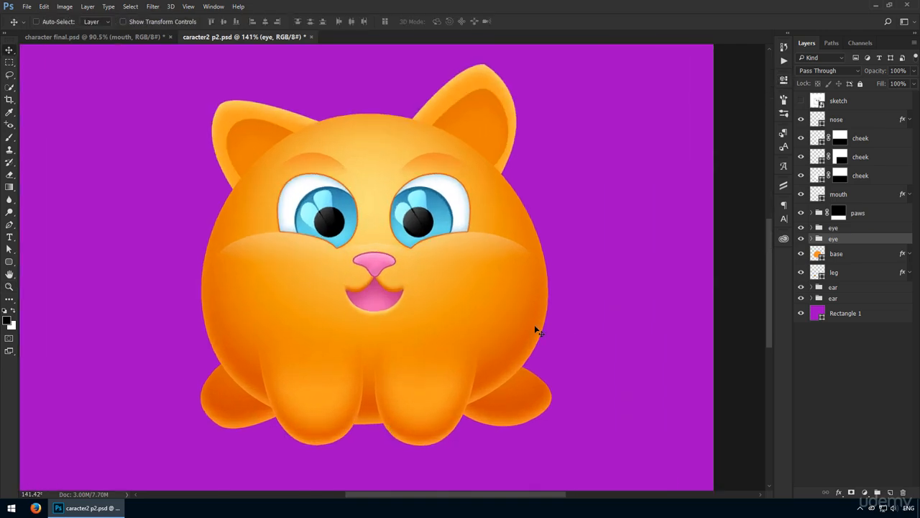
ctrl+click(536, 330)
ctrl+click(436, 390)
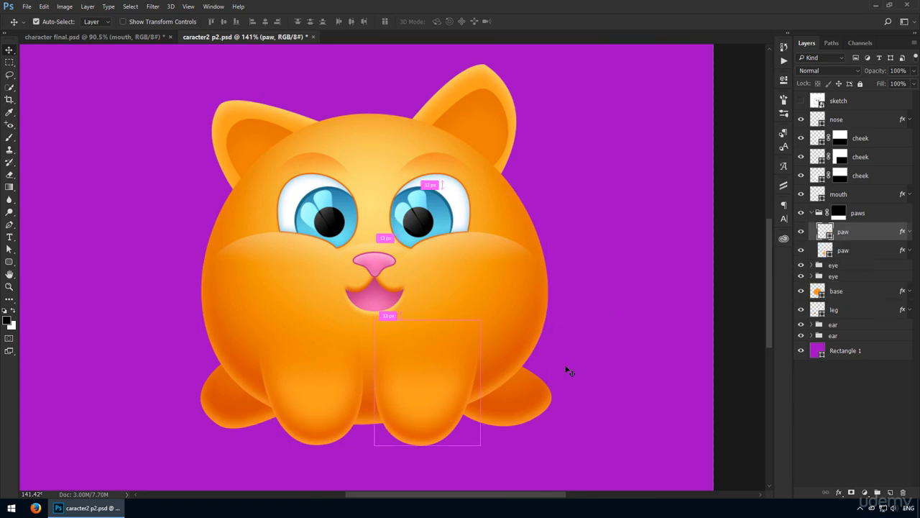
click(812, 214)
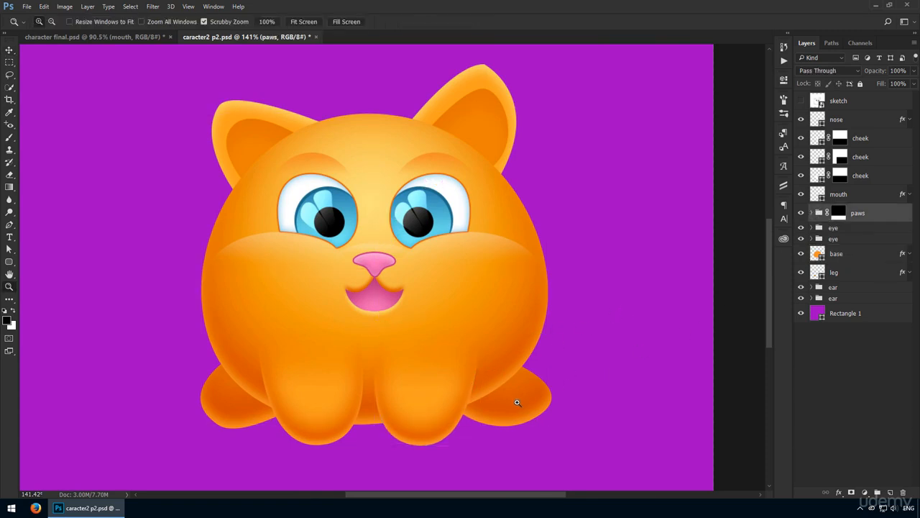
drag(513, 403, 520, 413)
ctrl+click(520, 413)
shift+click(839, 254)
key(ctrl+g)
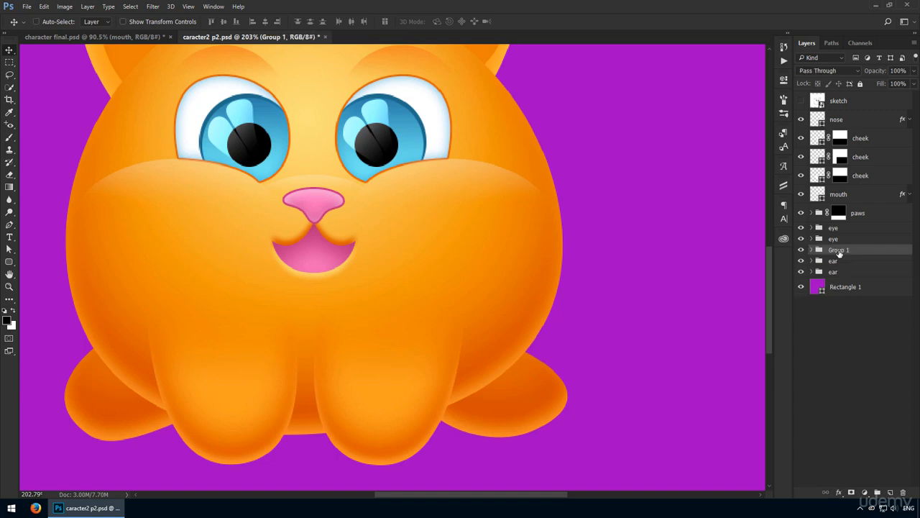
- Create a black ellipse 485 px wide and 135 px high above the group holding the base and legs
click(10, 263)
right_click(10, 264)
click(45, 287)
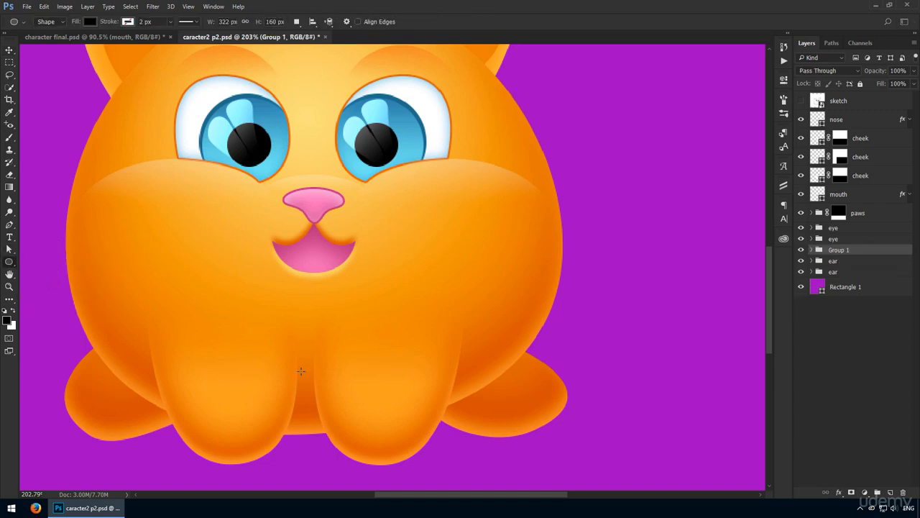
click(301, 371)
text(485)
key(Tab)
text(135)
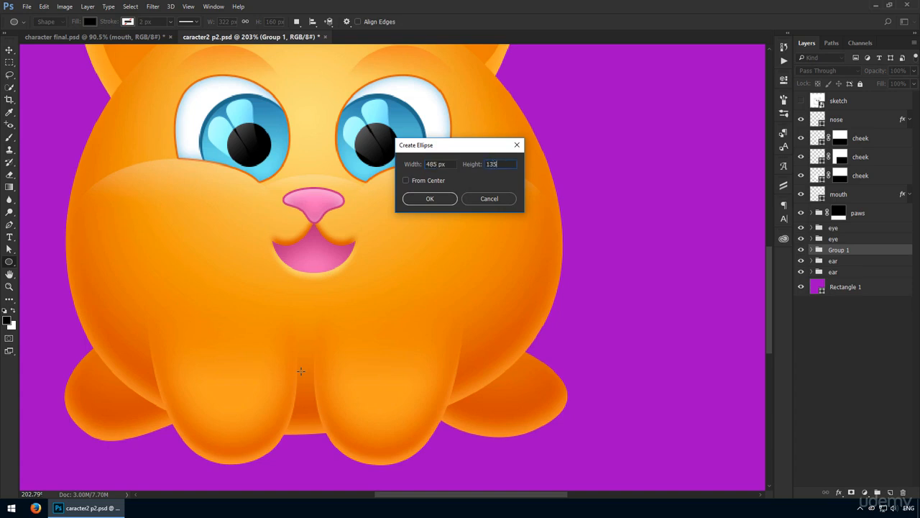
key(Return)
- Place the ellipse across the bottom of the cat's body behind the paws and clip it to the base and leg group
drag(353, 304, 401, 281)
key(v)
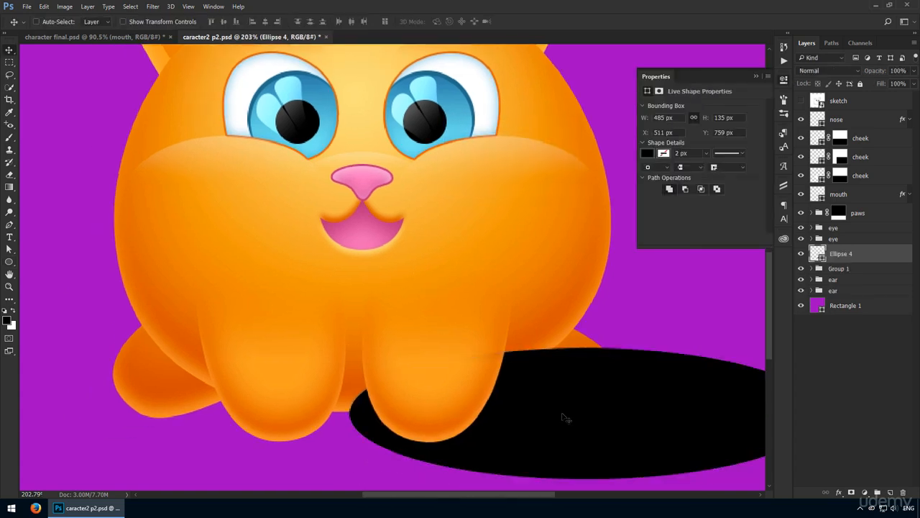
drag(561, 414, 352, 398)
key(ctrl+alt+g)
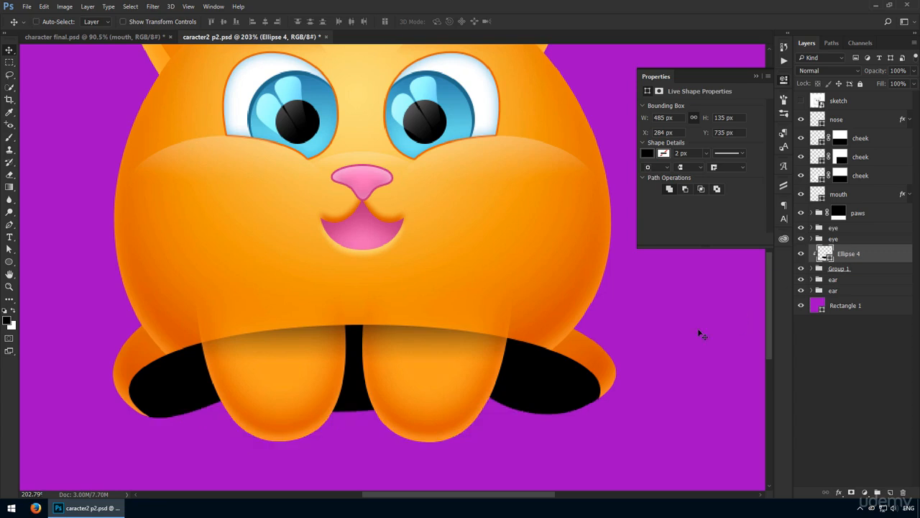
shift+click(840, 269)
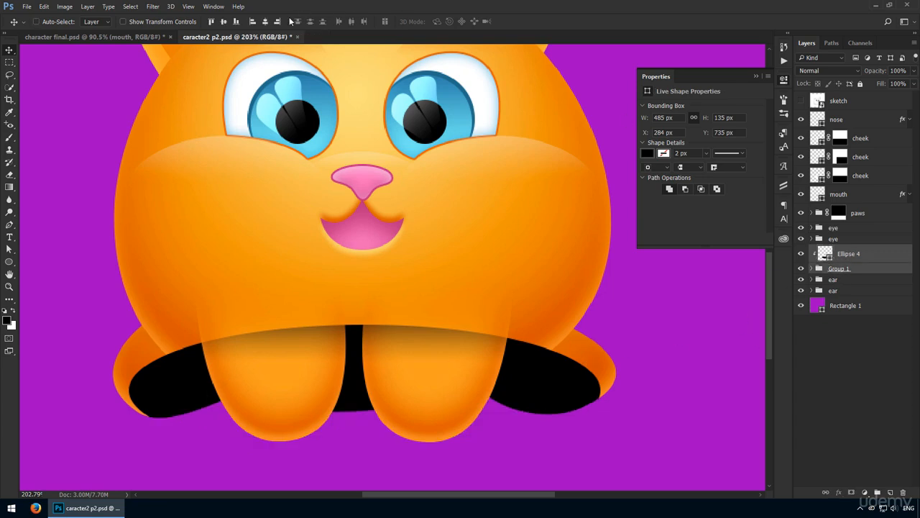
- Change the clipped ellipse's fill color to c66c3a
double_click(827, 254)
text(c)
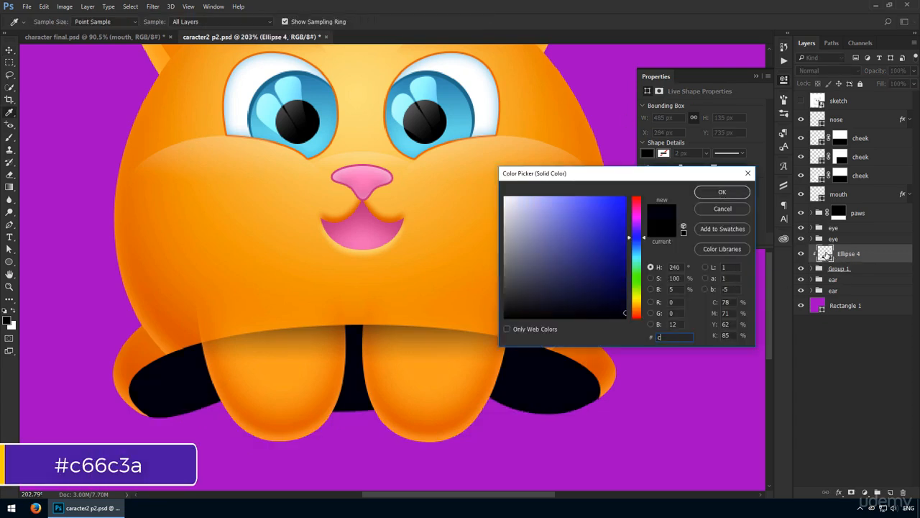
text(66c3a)
key(Return)
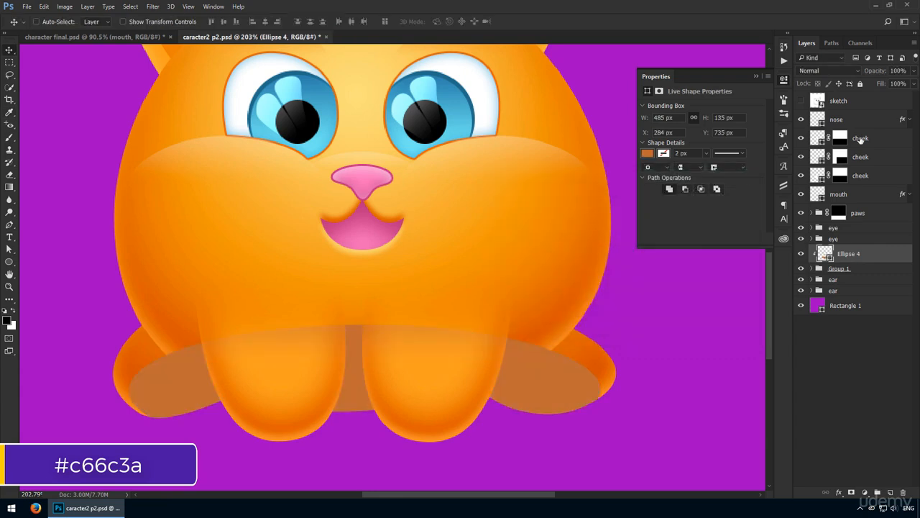
- Set the ellipse's blend mode to Multiply and move it down 30 px
click(827, 71)
click(814, 109)
key(shift+Down)
key(shift+Down)
key(shift+Down)
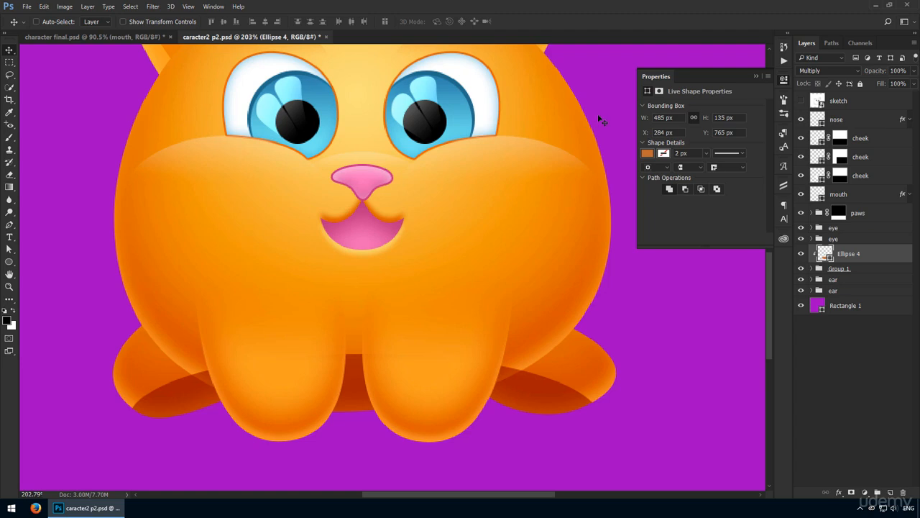
- Feather the clipped shadow ellipse's shape mask by 9 px
click(659, 92)
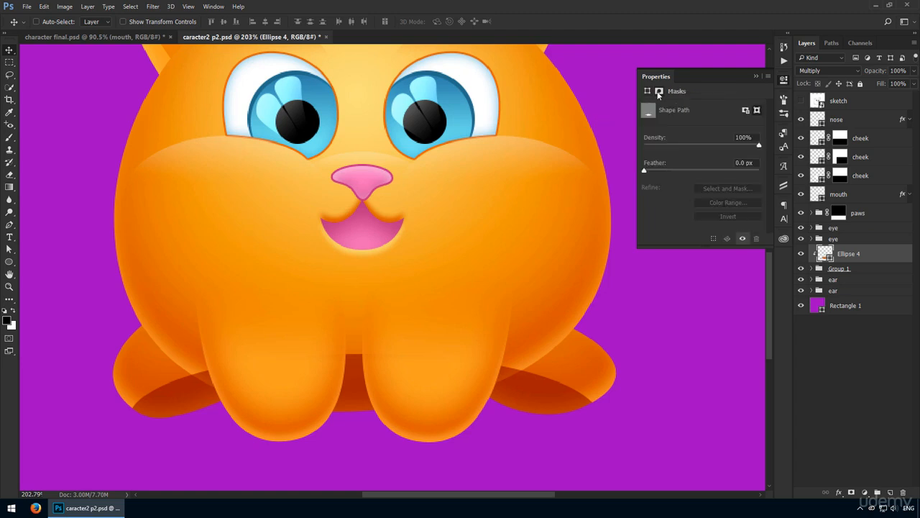
drag(671, 173, 686, 173)
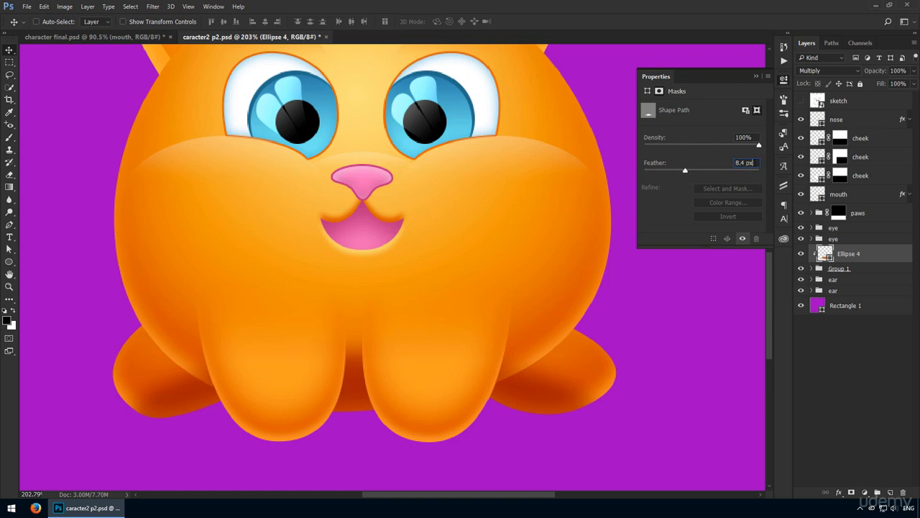
click(754, 164)
text(9)
key(Return)
key(ctrl)
key(ctrl+1)
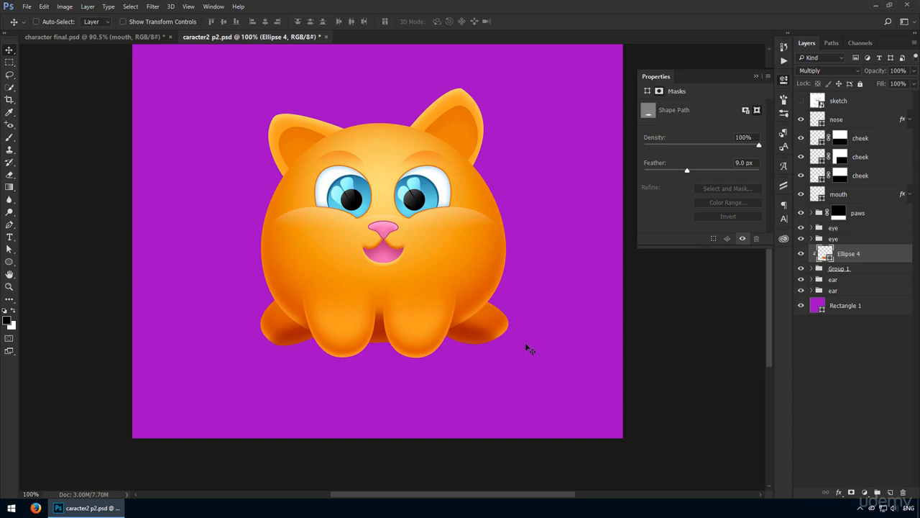
- Lower the clipped shadow ellipse's opacity to 40% and compare the cat with and without it
key(7)
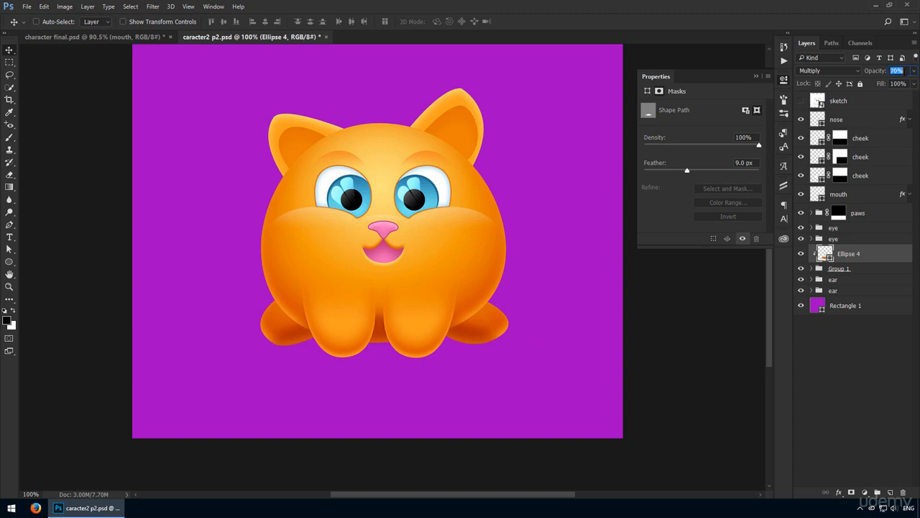
key(4)
click(801, 254)
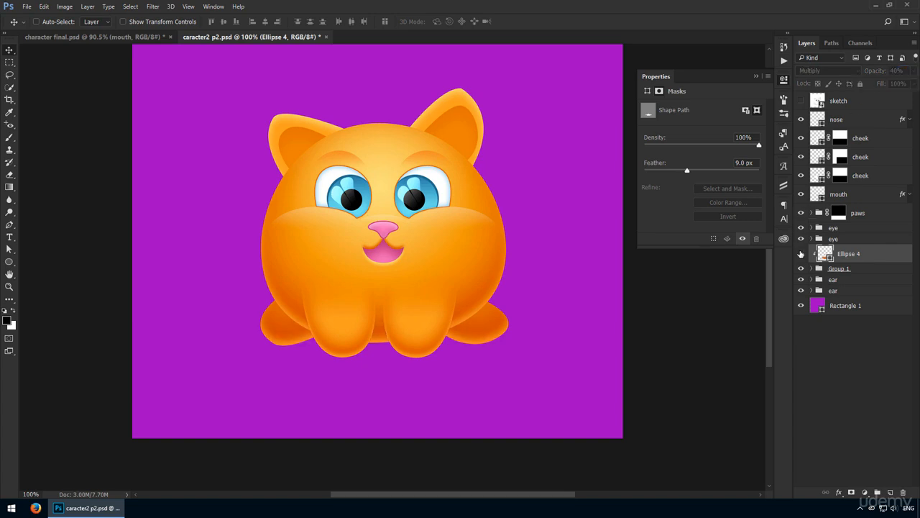
click(801, 254)
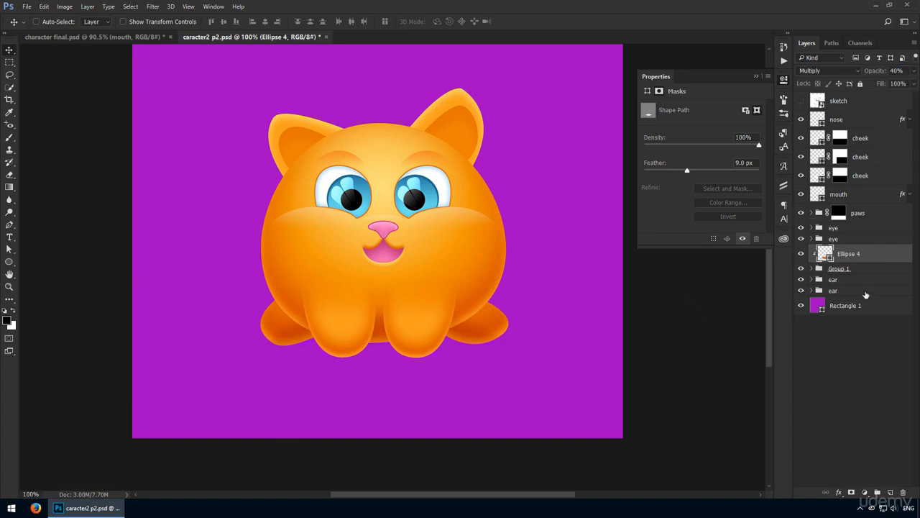
- Create an ellipse 555 px wide and 70 px high just above the purple background rectangle
click(856, 306)
click(9, 262)
click(324, 358)
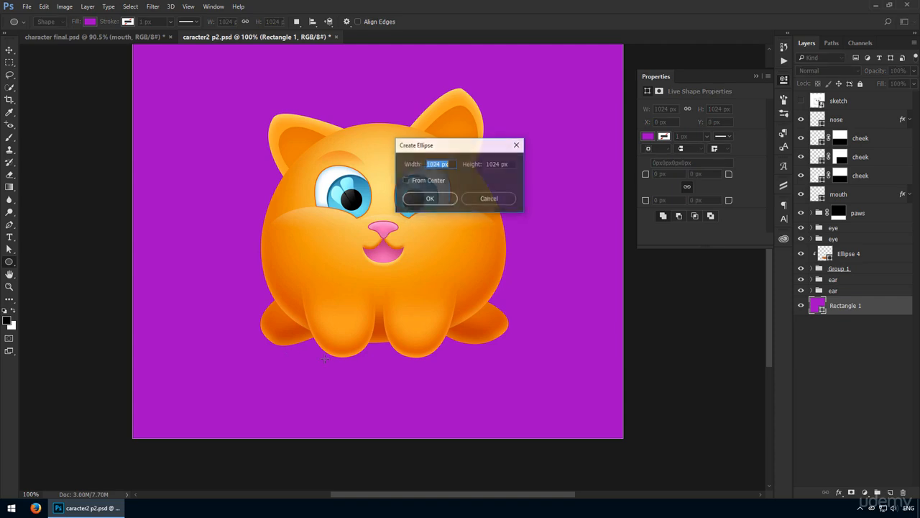
text(555)
key(Tab)
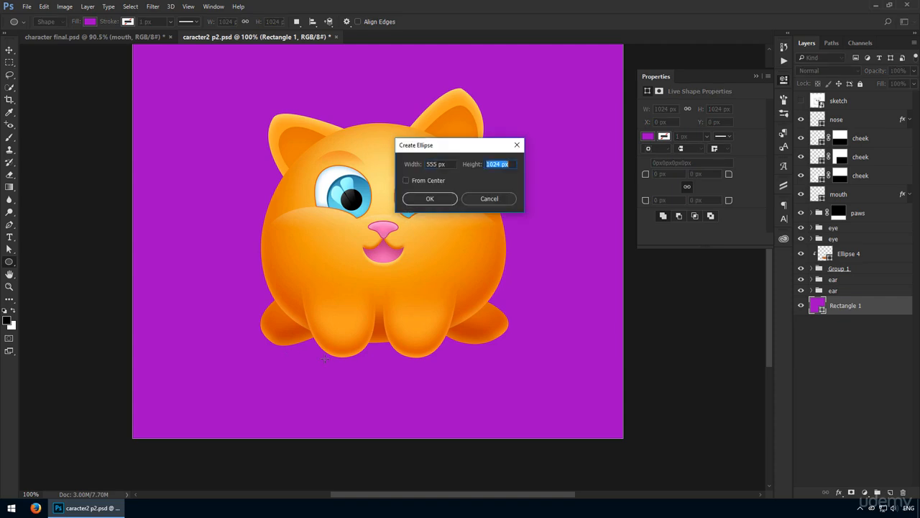
text(70)
key(Return)
key(v)
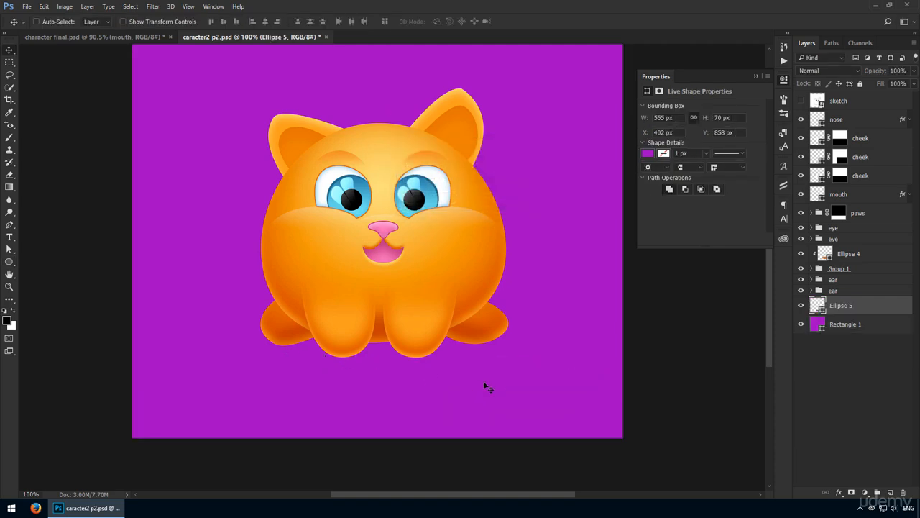
- Place the new ellipse on the ground behind the cat's paws and change its fill color to 810096
drag(487, 386, 439, 348)
double_click(818, 305)
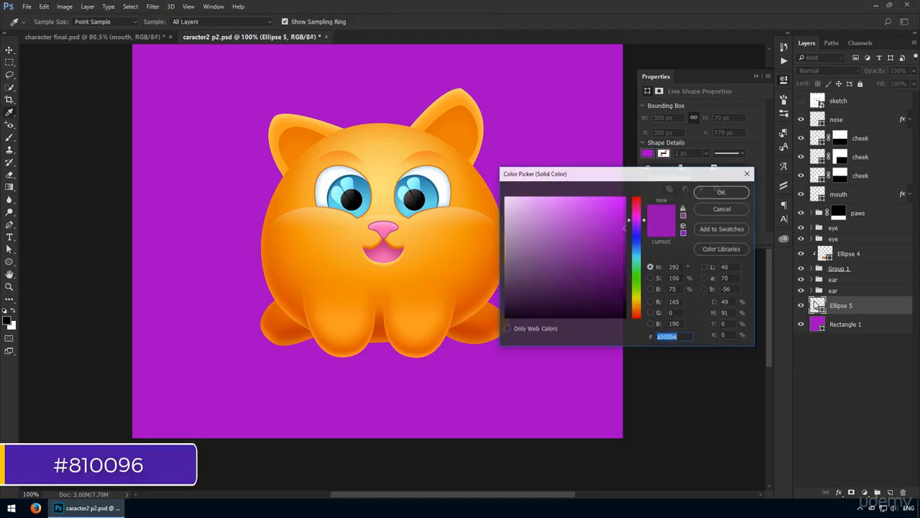
text(8100)
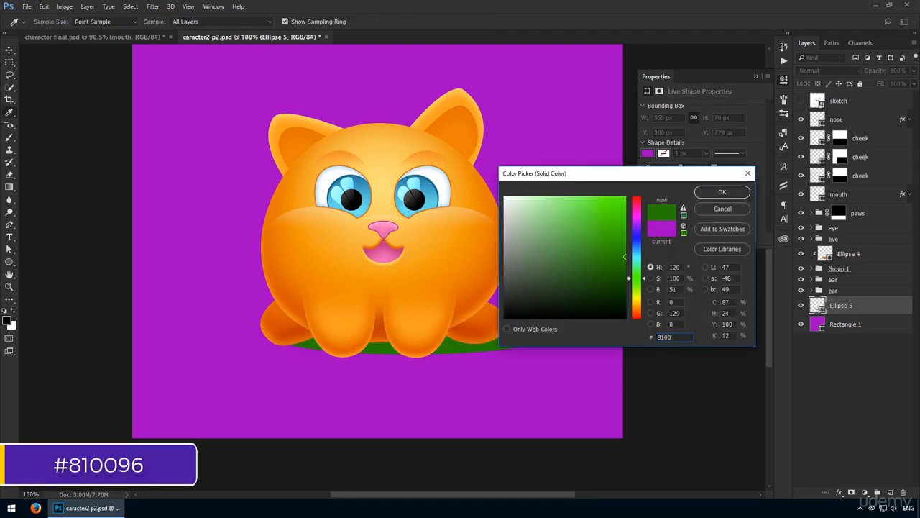
text(96)
key(Return)
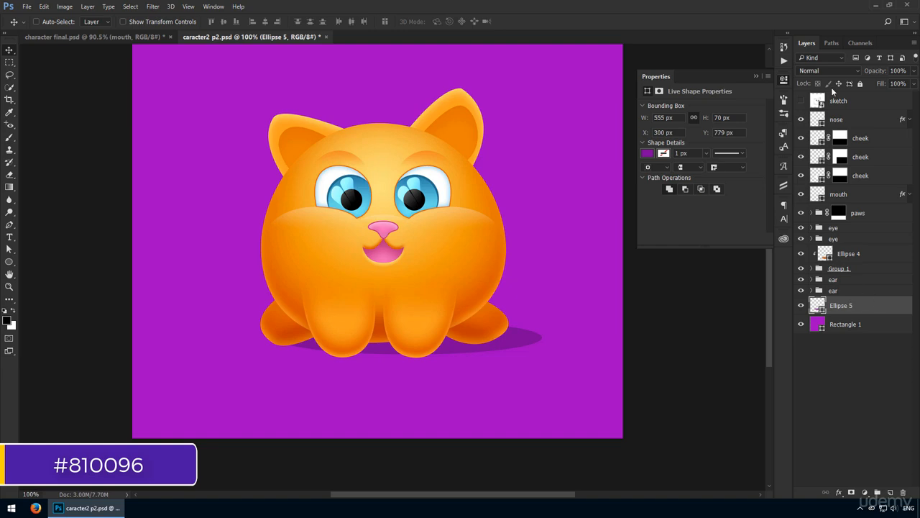
- Set the ground ellipse's blend mode to Multiply and reposition it under the cat at about X 249 px, Y 787 px
click(827, 70)
click(821, 104)
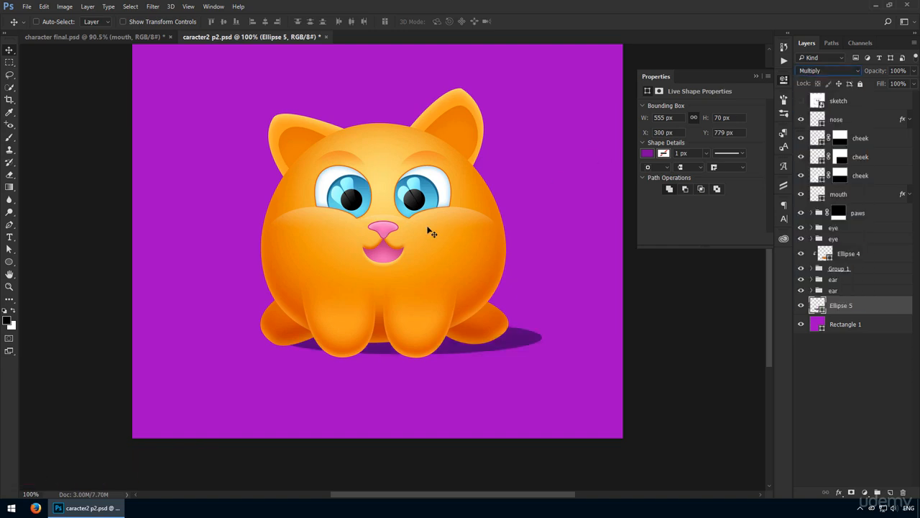
drag(507, 278, 413, 297)
key(shift+Down)
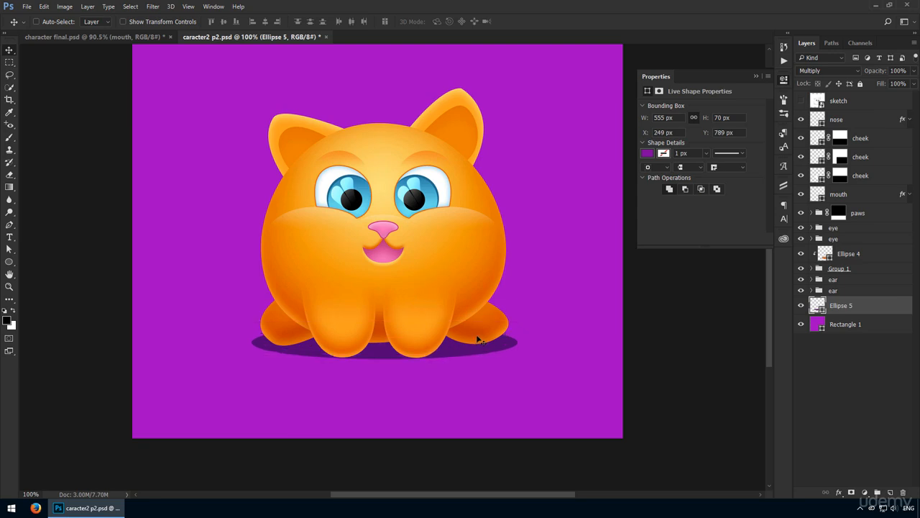
key(Up)
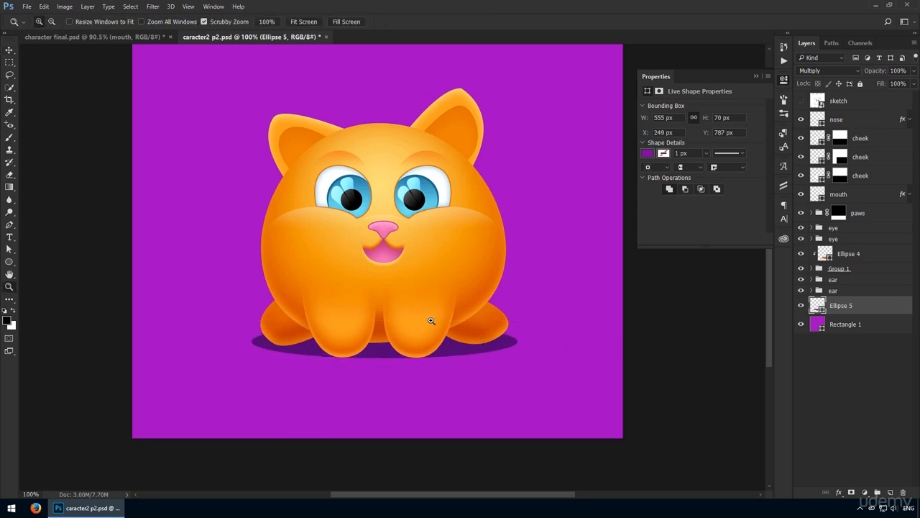
- Center the ground ellipse horizontally on the cat using a rectangular selection as wide as the body, and clear the selection
ctrl+click(427, 318)
key(m)
drag(158, 190, 552, 248)
key(v)
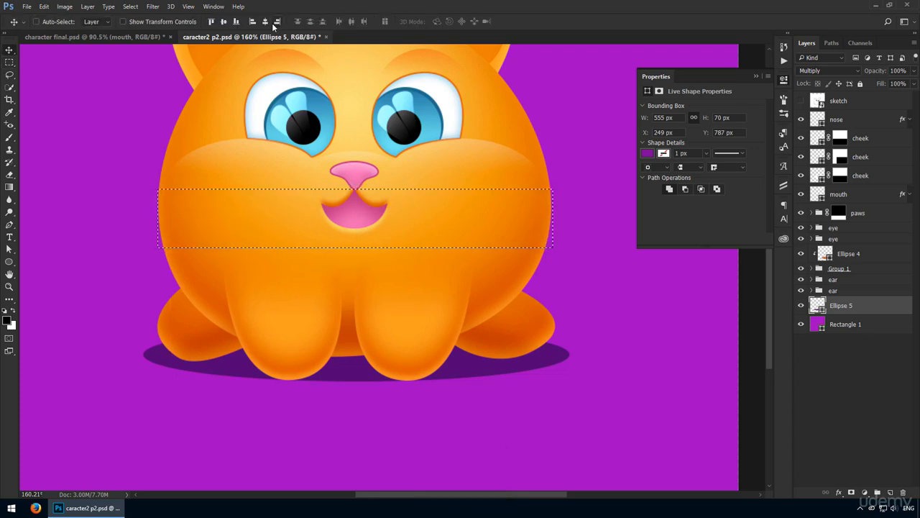
key(ctrl+d)
drag(386, 265, 389, 338)
click(785, 80)
key(ctrl+minus)
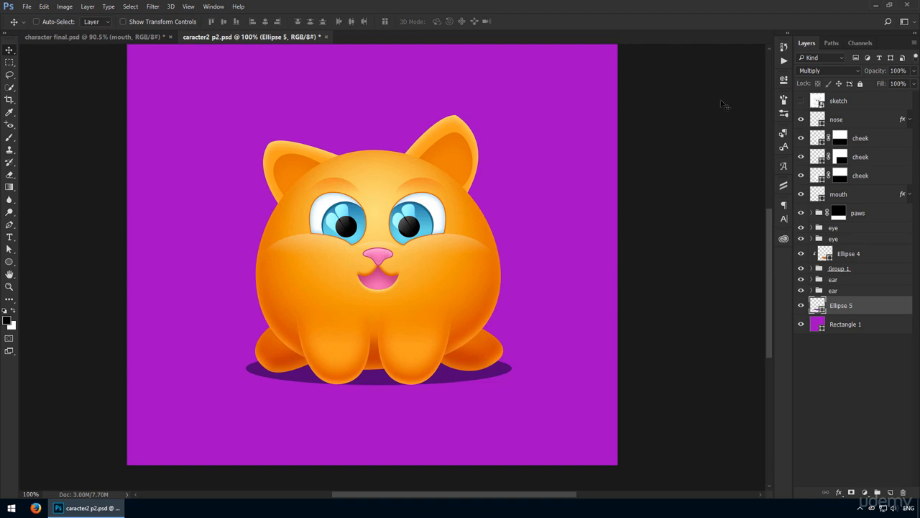
- Feather the ground shadow ellipse's shape mask by 11 px
click(784, 81)
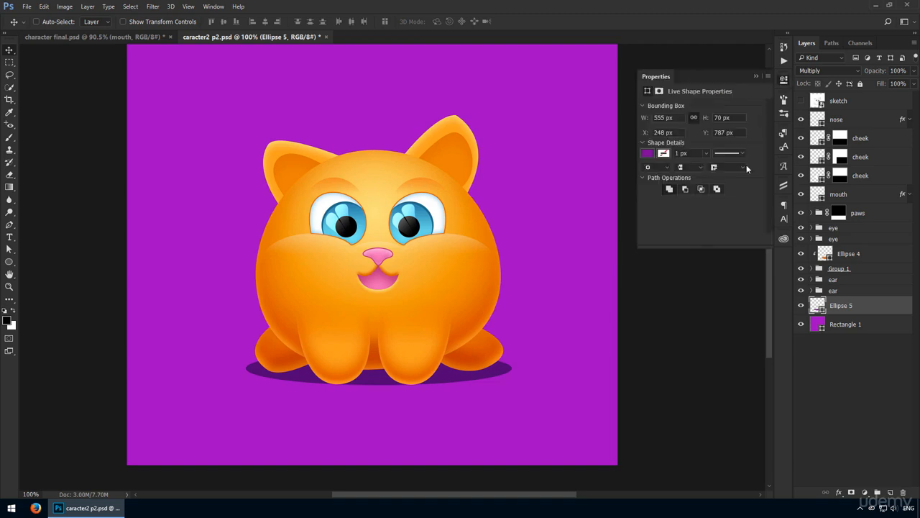
click(659, 91)
click(744, 163)
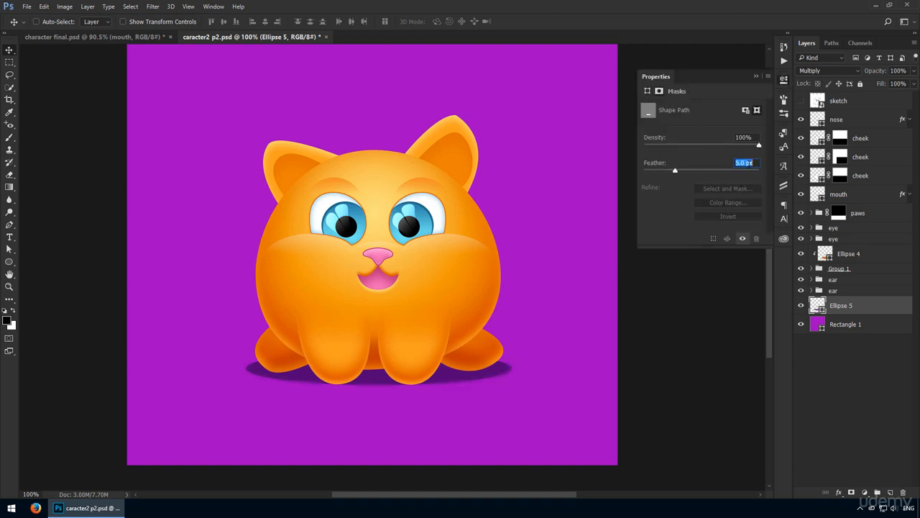
key(Up)
key(Up)
key(Up)
key(Up)
key(Up)
key(Up)
key(Up)
key(Up)
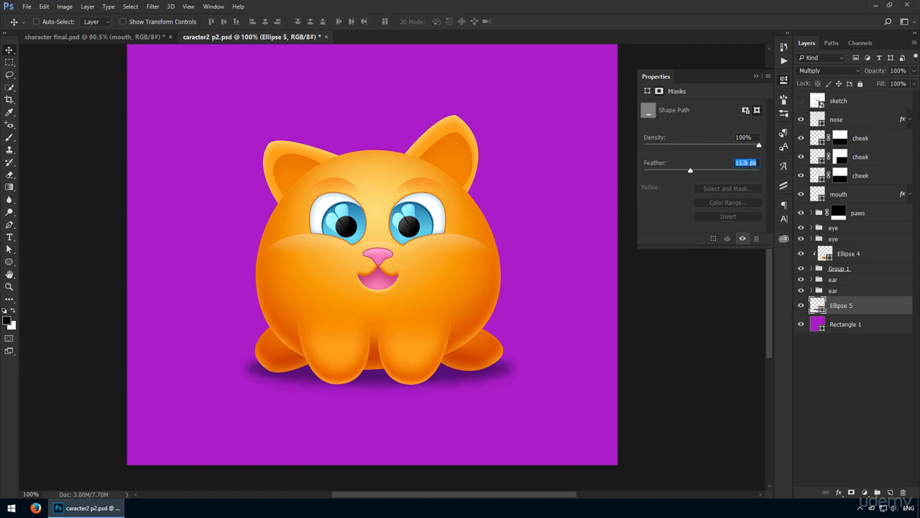
key(Return)
- Lower the ground shadow ellipse's opacity to 60%
click(784, 80)
click(902, 72)
key(shift+Down)
key(shift+Down)
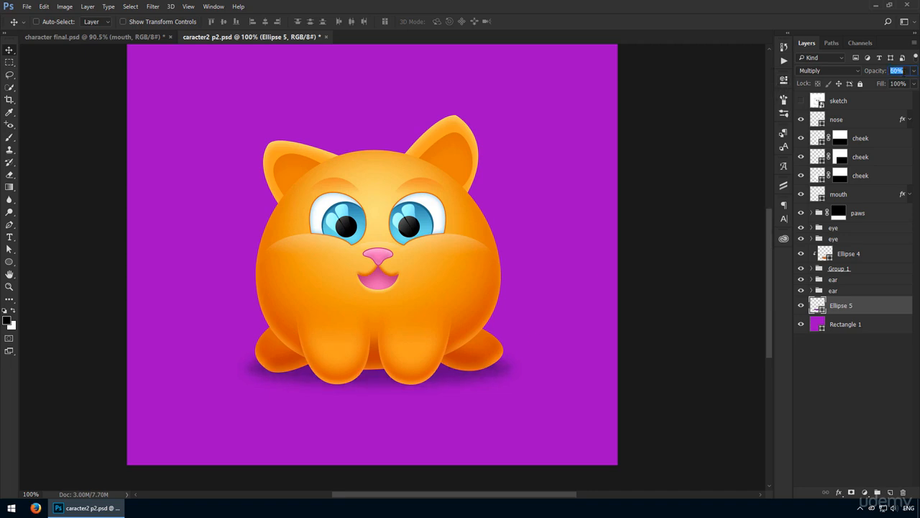
key(Return)
scroll(419, 362, up, 1)
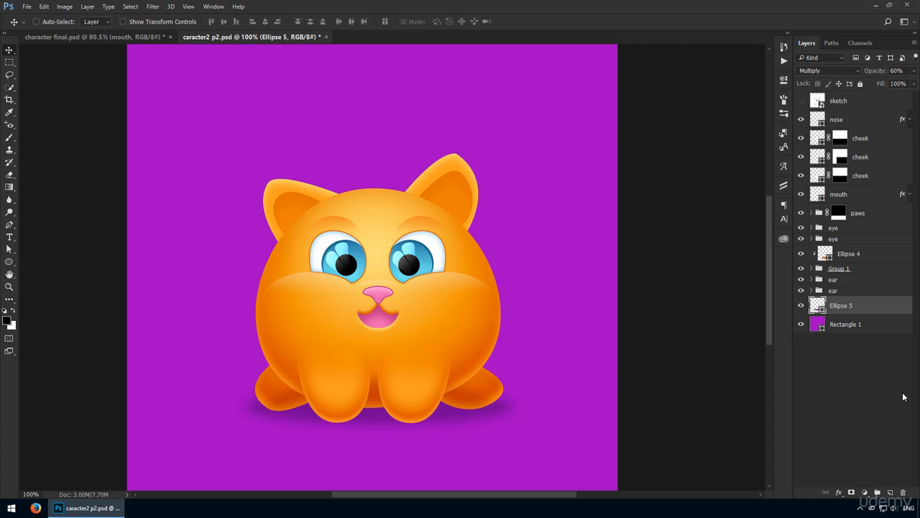
- Add a new layer above the ground shadow and fill it with 50% Gray in Normal mode at 100% opacity
click(891, 491)
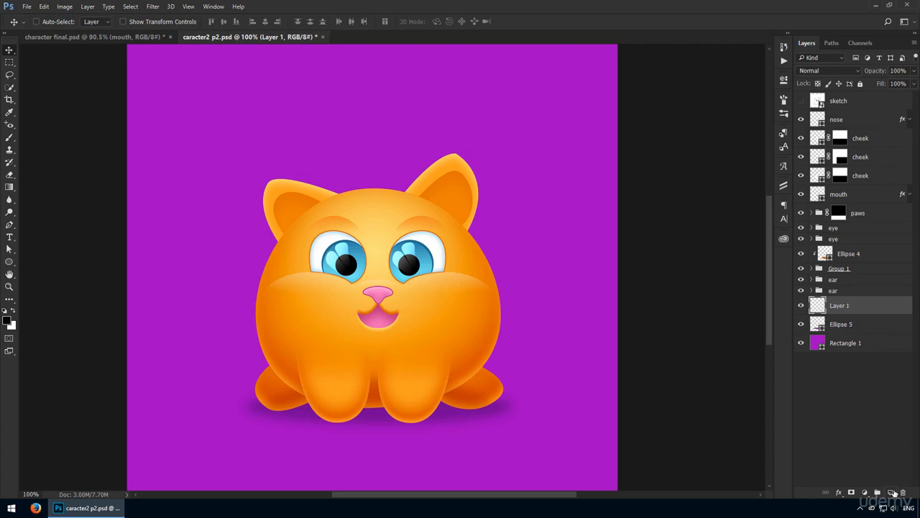
key(shift+F5)
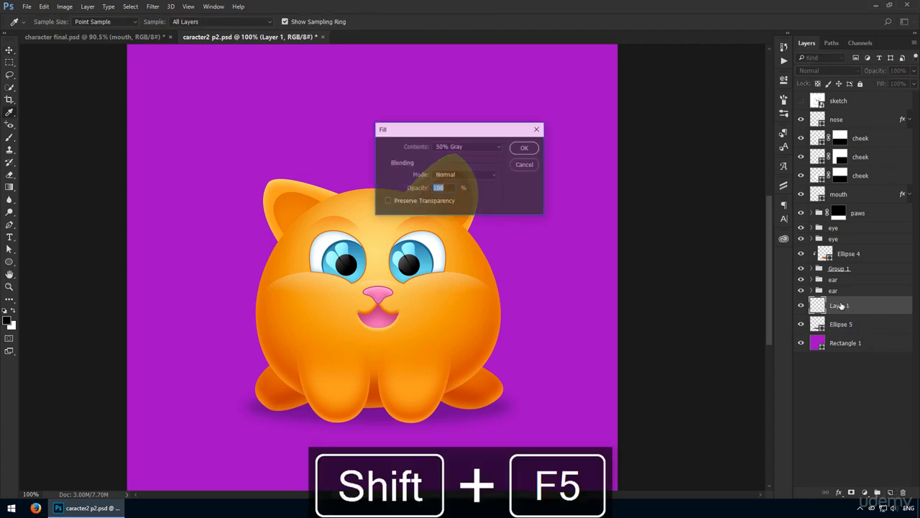
click(471, 147)
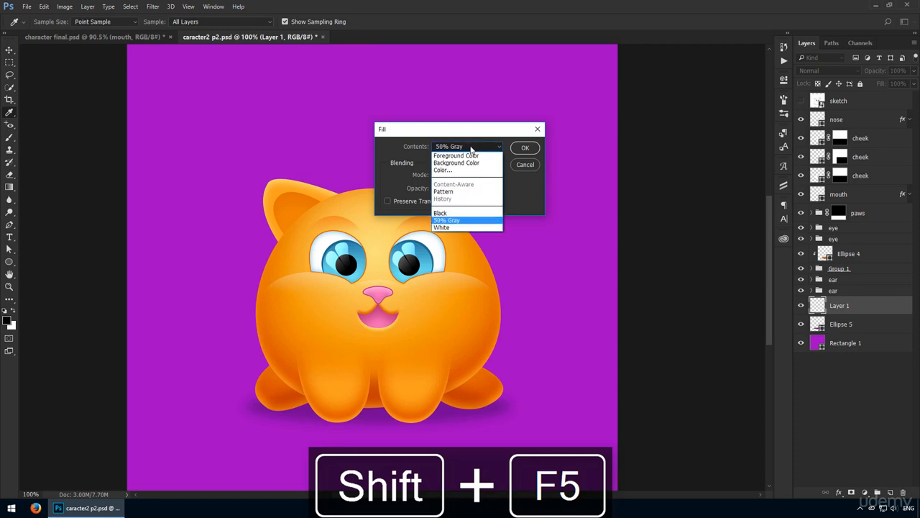
click(471, 149)
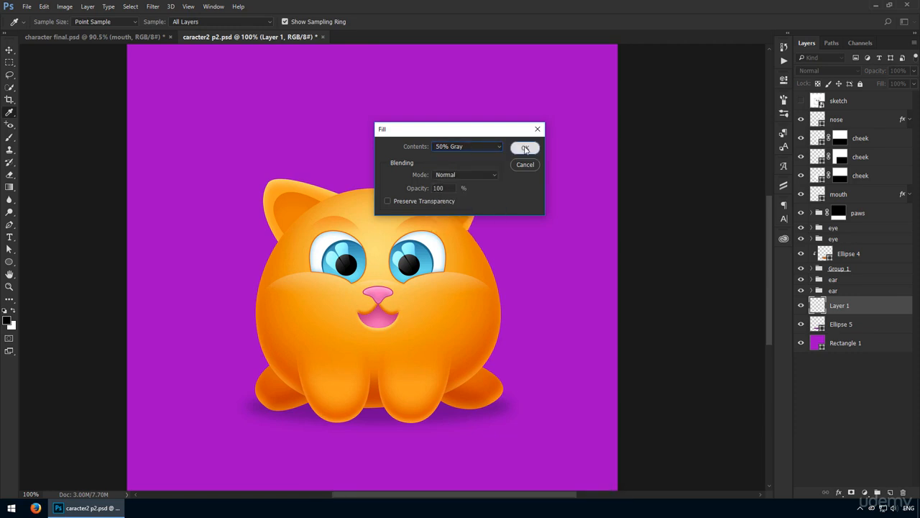
click(525, 149)
- Move the gray layer to the top of the layer stack and set its blend mode to Overlay
drag(852, 309, 863, 101)
click(832, 70)
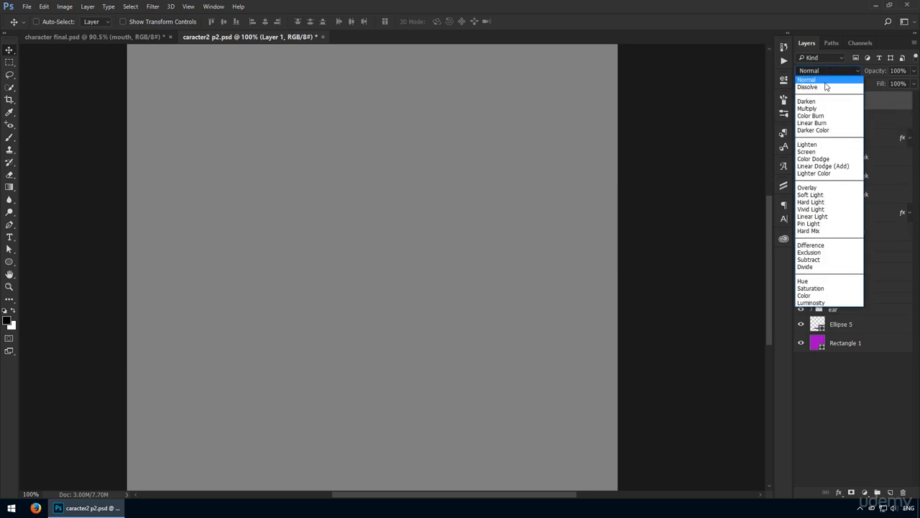
click(820, 188)
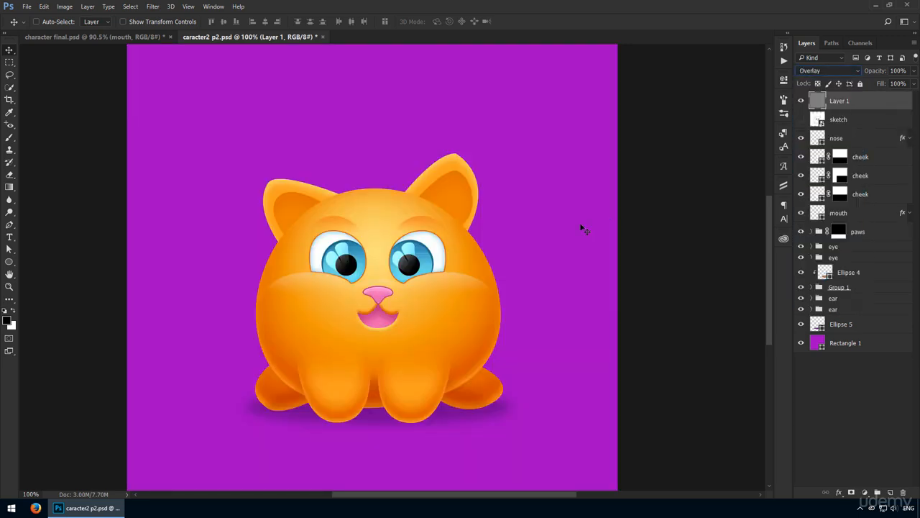
- Convert the gray layer to a smart object and apply a Camera Raw post-crop vignette with an amount of -50
right_click(873, 104)
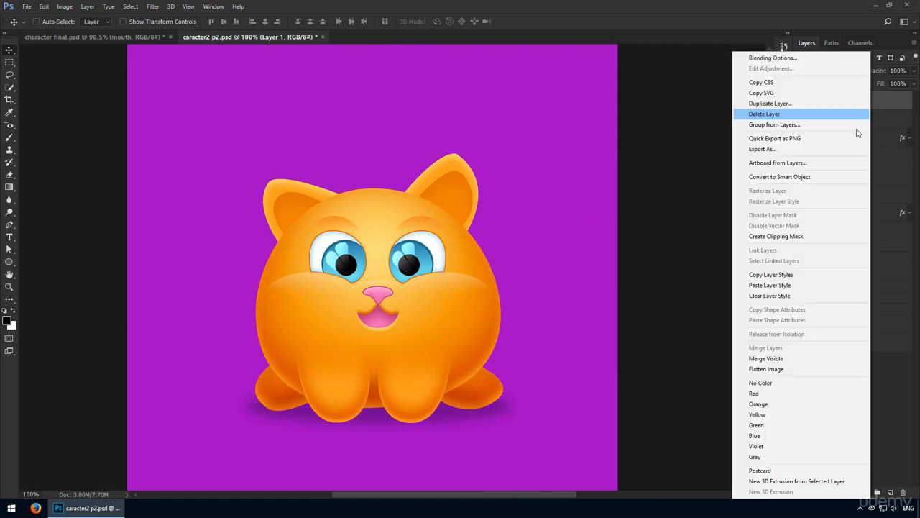
click(751, 177)
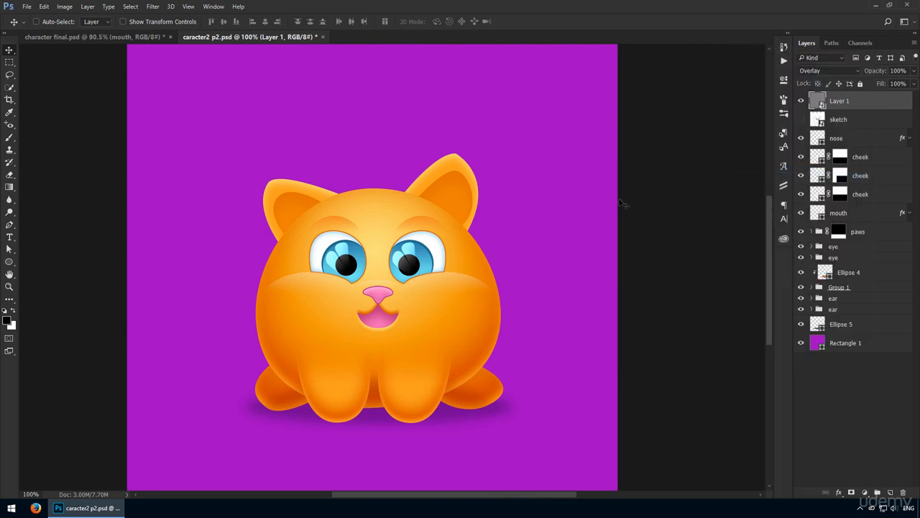
click(153, 7)
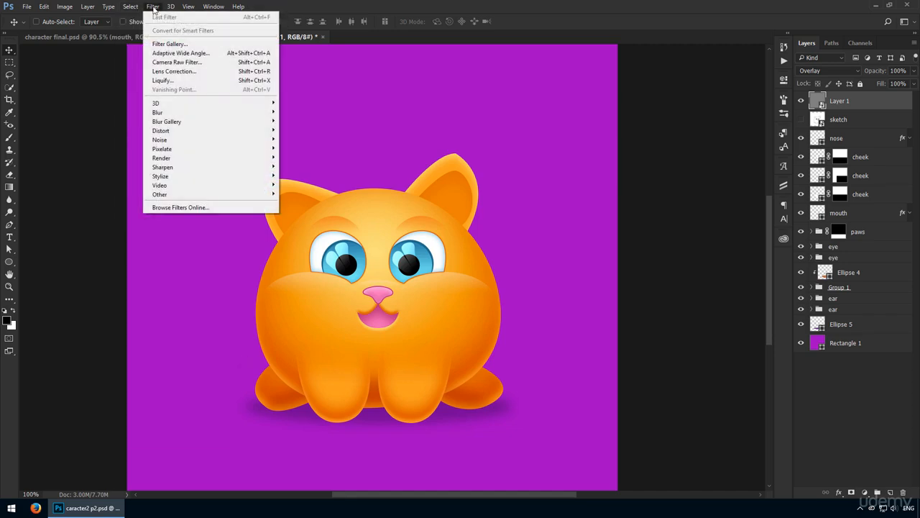
click(188, 63)
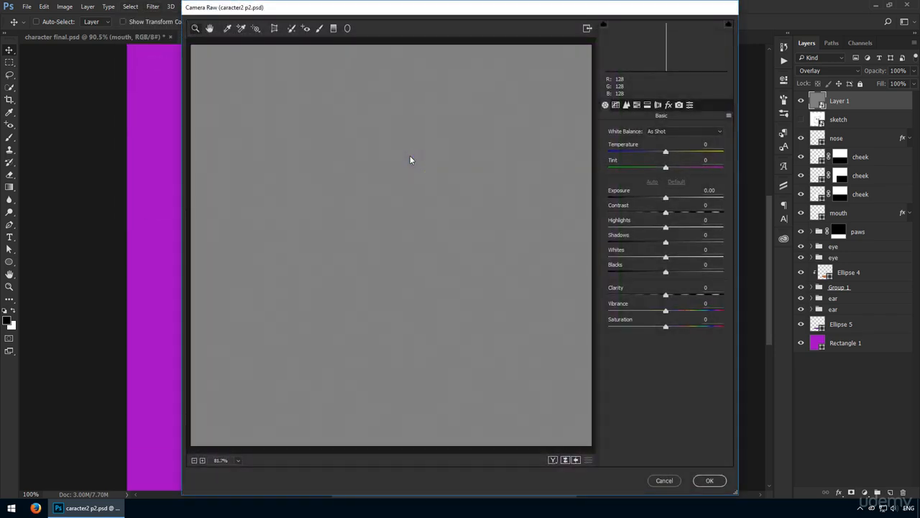
click(669, 105)
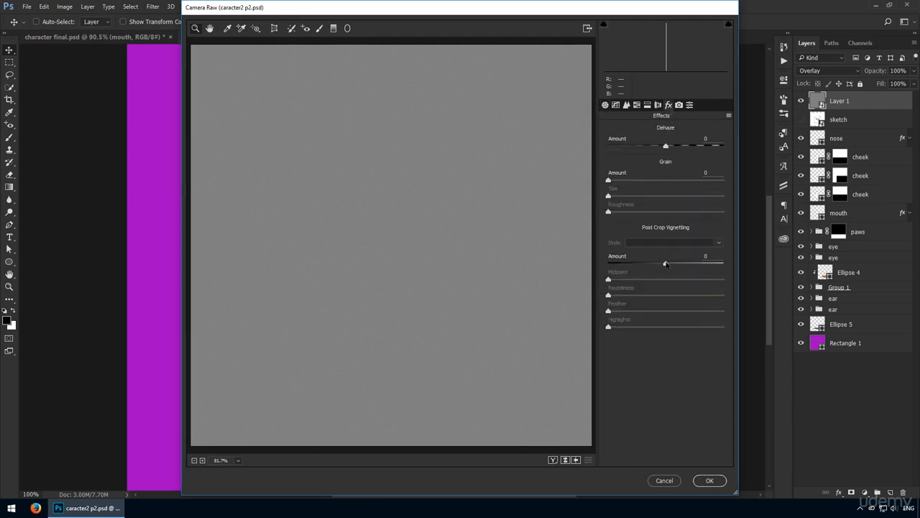
drag(666, 263, 636, 271)
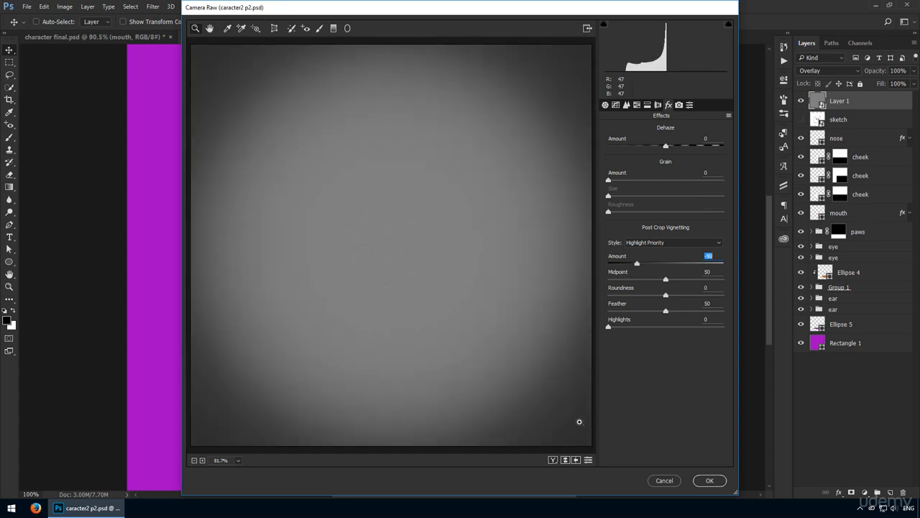
click(698, 478)
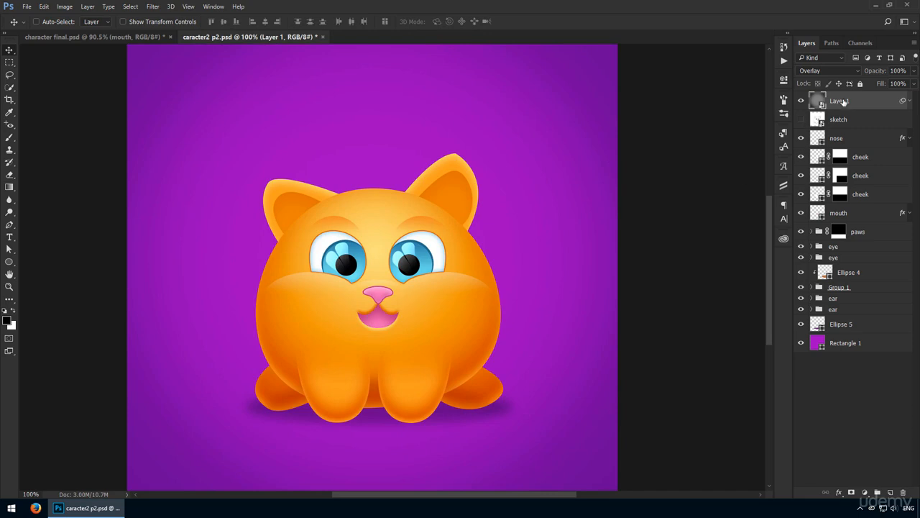
- Rename the gray overlay layer as vignette and the purple background rectangle as bg
double_click(843, 101)
text(vignette)
key(Return)
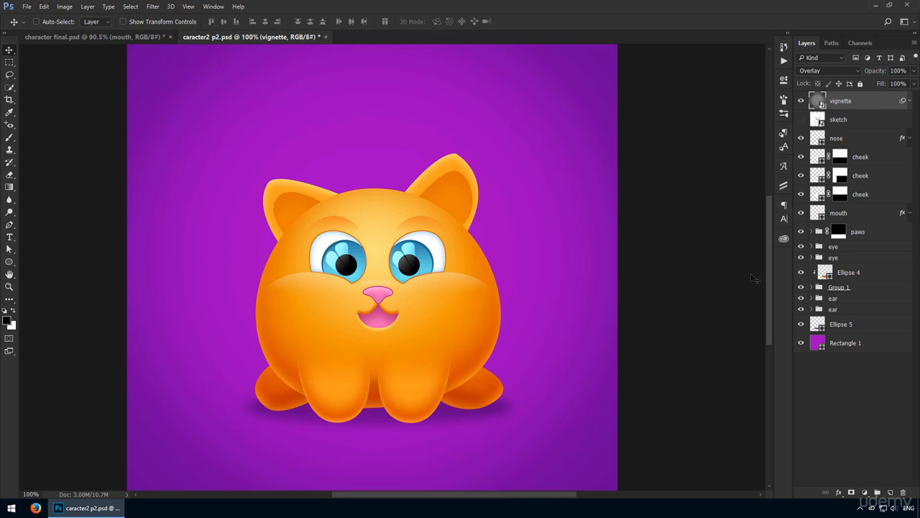
double_click(846, 343)
text(bg)
- Rename both the ground ellipse layer and the clipped body ellipse layer as shadow
double_click(840, 324)
text(shadow)
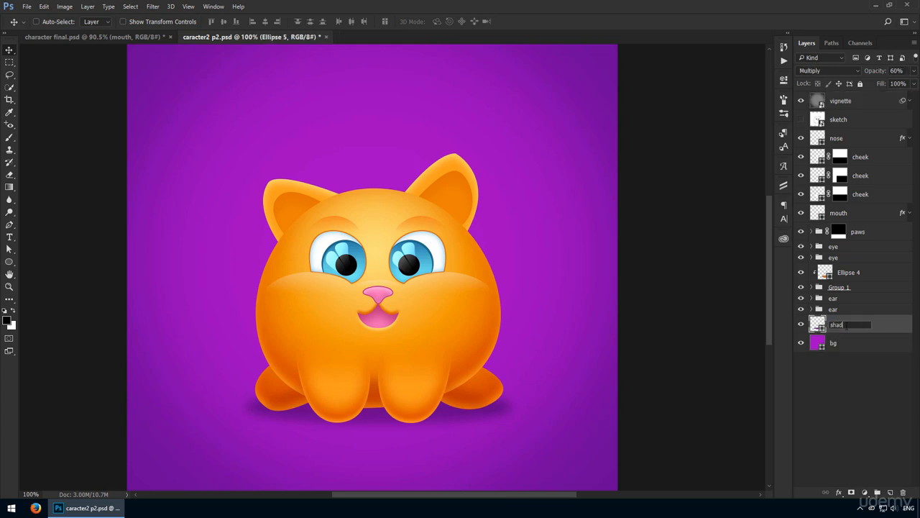
key(Return)
double_click(850, 272)
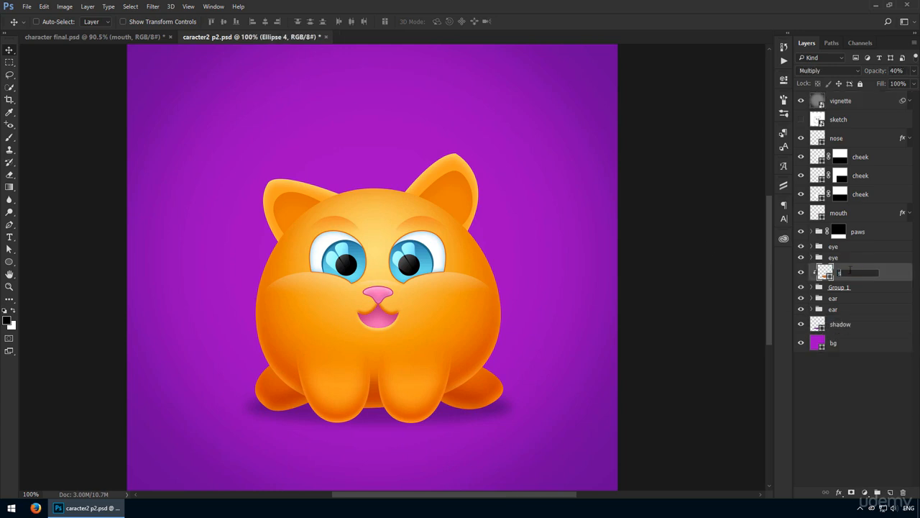
text(shadow)
key(Return)
- Group the three cheek layers and name the group cheecks
click(873, 194)
shift+click(860, 157)
key(ctrl+g)
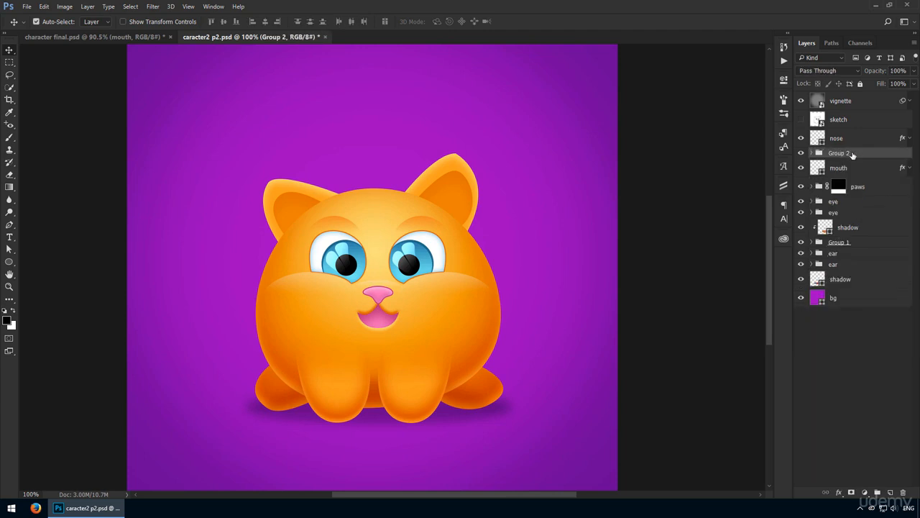
double_click(839, 152)
text(cheecks)
key(Return)
- Correct the cheek group's name by removing the extra second c
double_click(847, 153)
click(847, 153)
key(BackSpace)
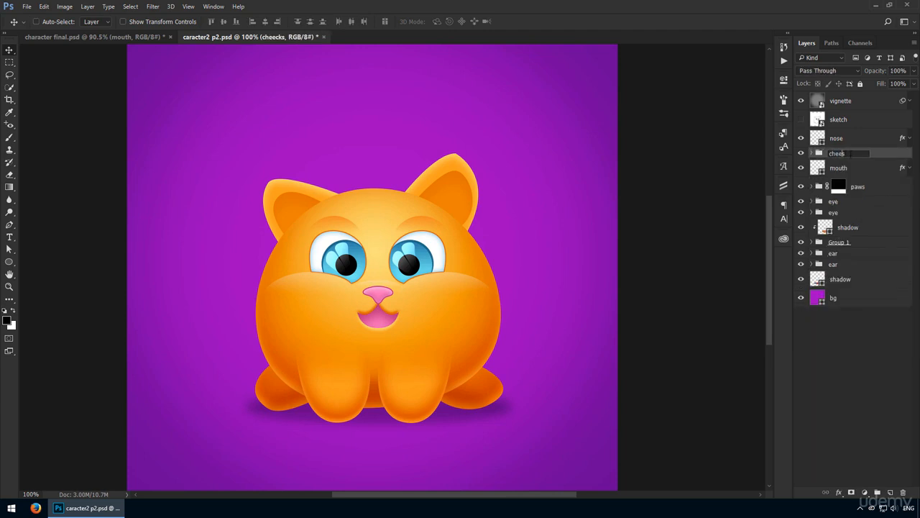